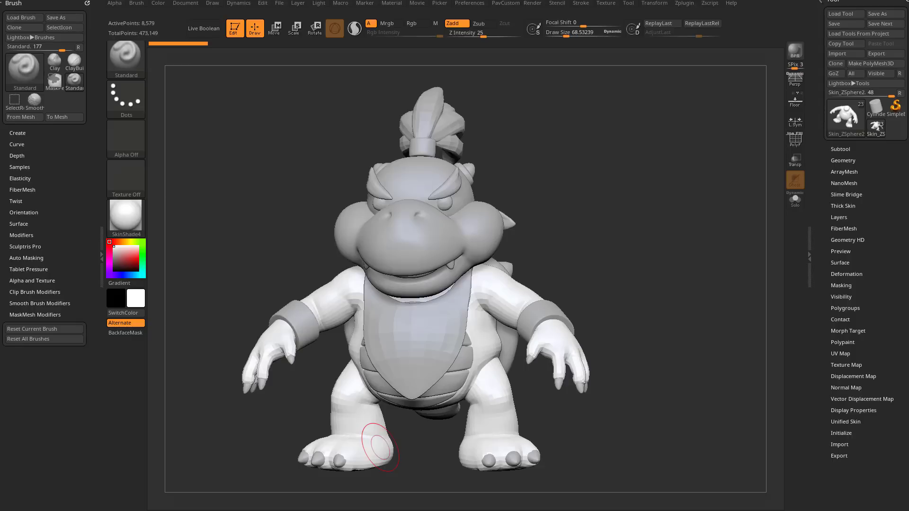
Dock the Zplugin palette beside the canvas and expand the UV Master plugin.
{"action": "left_click", "coordinate": [687, 3]}
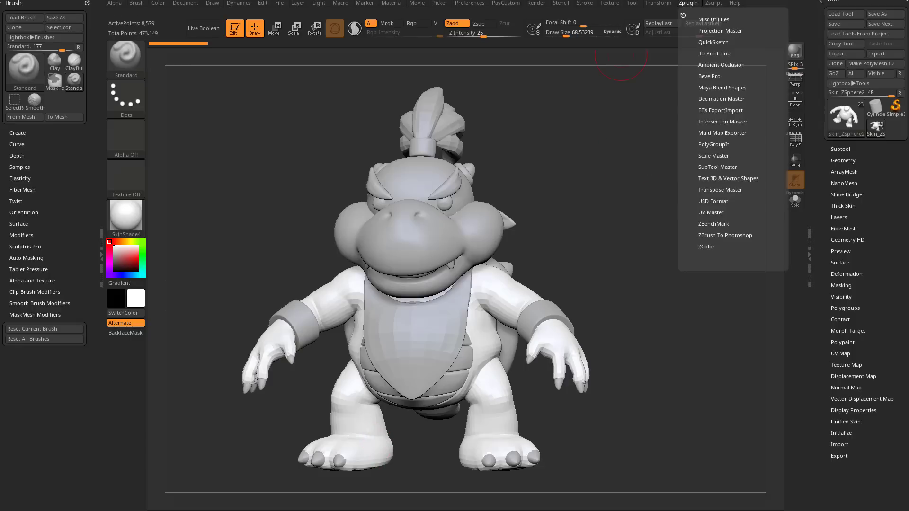
{"action": "left_click_drag", "start_coordinate": [681, 8], "coordinate": [100, 85]}
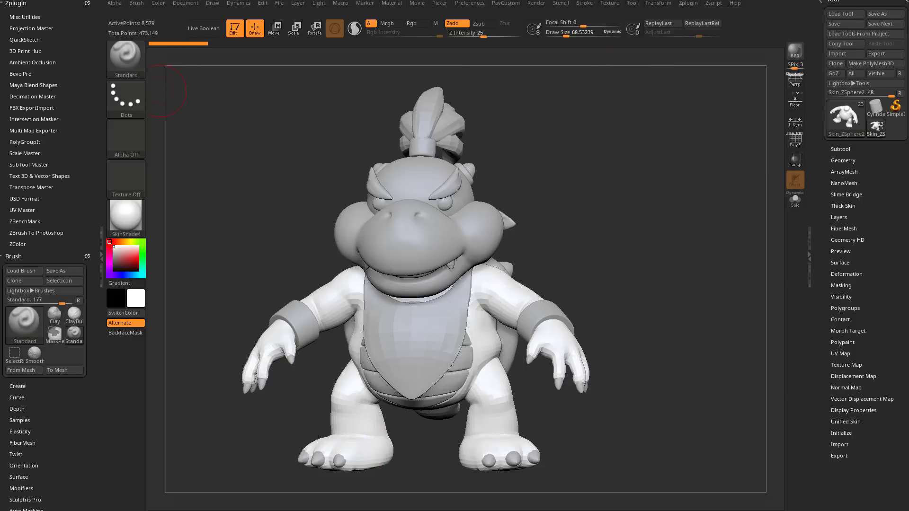
{"action": "key", "text": "shift"}
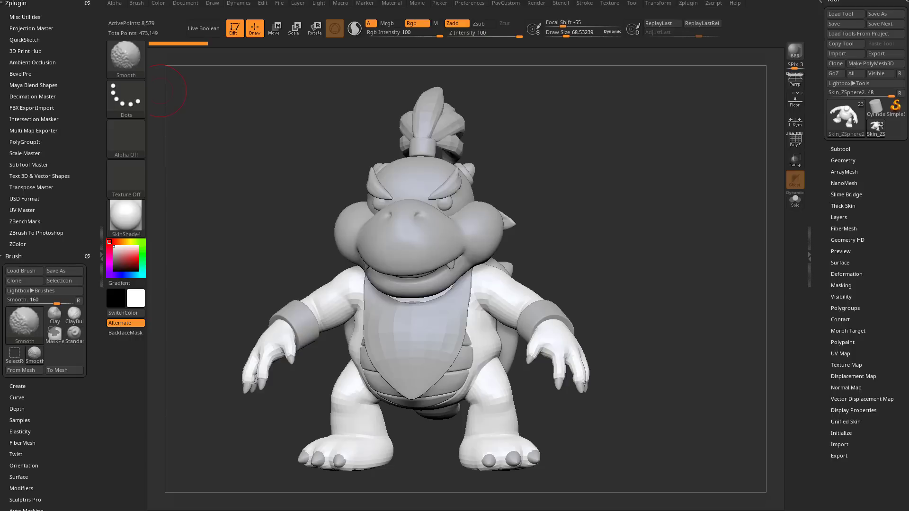
{"action": "left_click", "coordinate": [23, 211]}
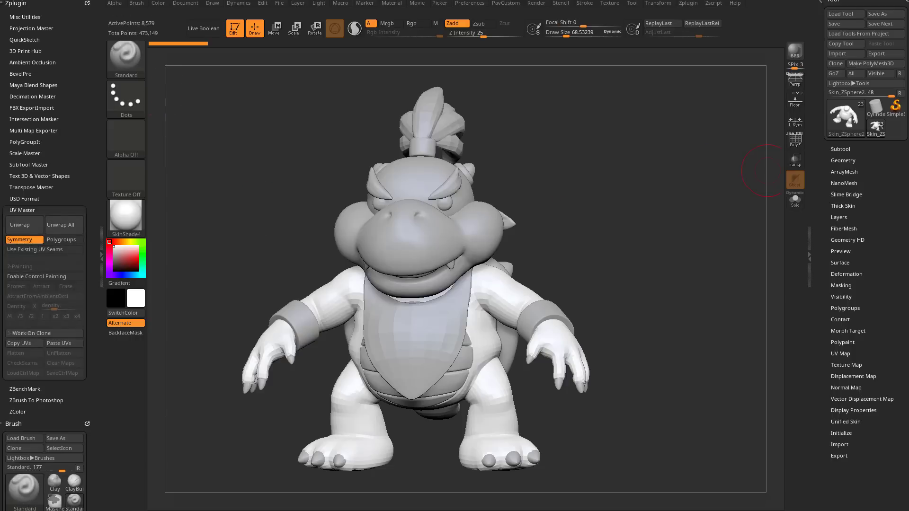
Set the character's Geometry SDiv to its lowest level, 1.
{"action": "left_click", "coordinate": [843, 159]}
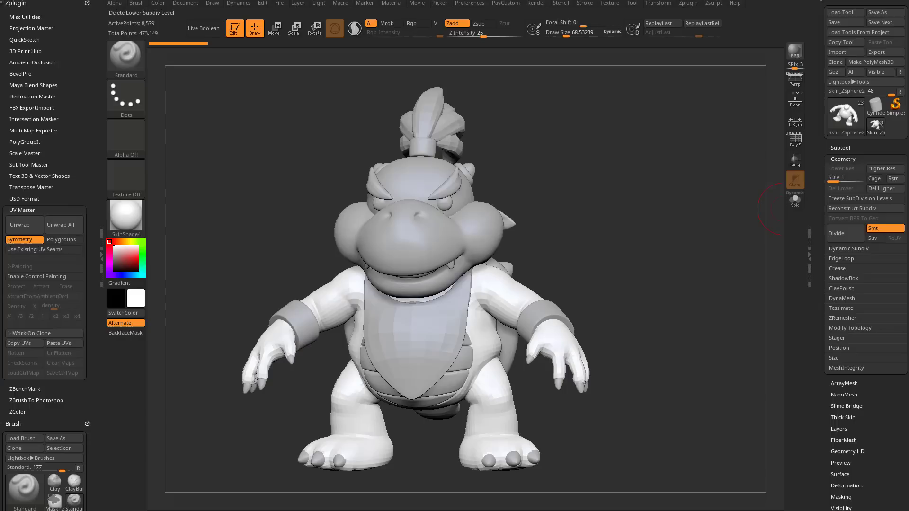
{"action": "left_click", "coordinate": [844, 177]}
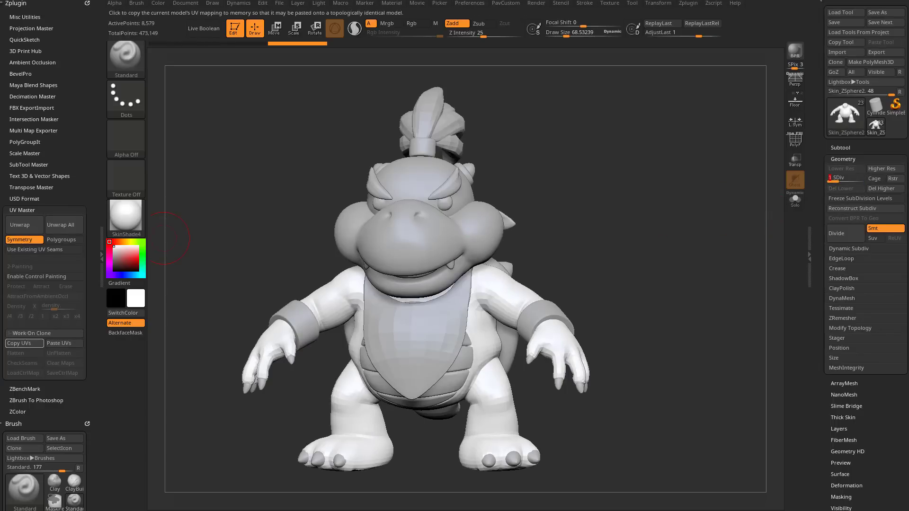
Work on a clone of the body with PolyF polygroup wireframe shown, framed whole.
{"action": "left_click", "coordinate": [31, 333]}
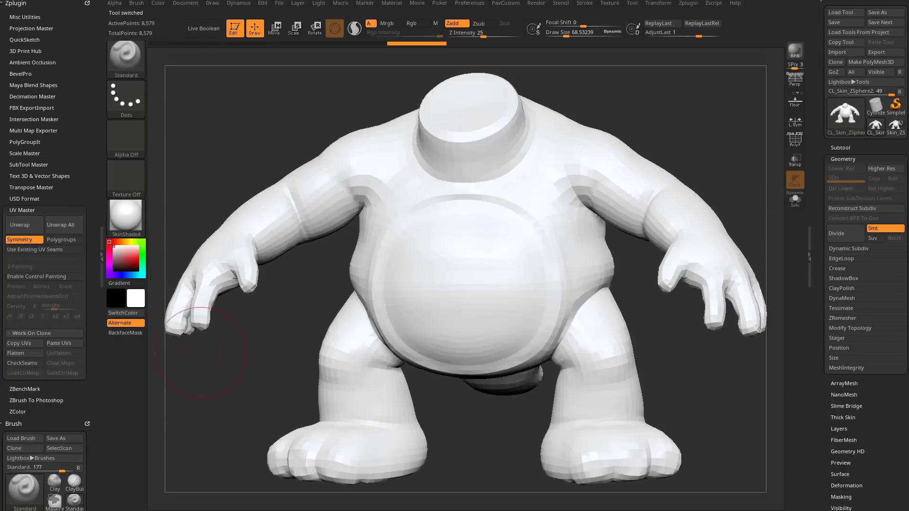
{"action": "left_click", "coordinate": [795, 140]}
{"action": "mouse_move", "coordinate": [711, 171]}
{"action": "right_mouse_down", "text": "ctrl"}
{"action": "mouse_move", "coordinate": [664, 160]}
{"action": "mouse_move", "coordinate": [670, 167]}
{"action": "right_mouse_up", "text": "ctrl"}
{"action": "key", "text": "s"}
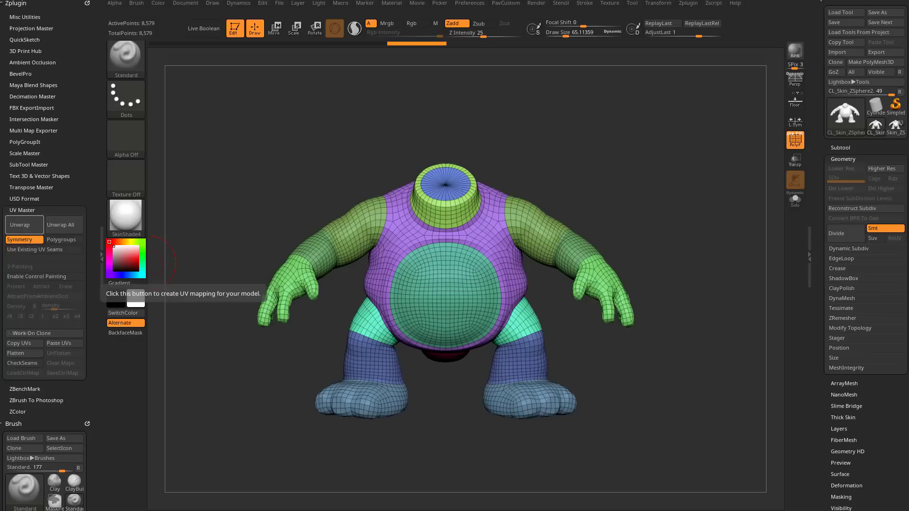
Unwrap the clone along its polygroup borders and flatten it into 18 UV islands.
{"action": "left_click", "coordinate": [61, 240]}
{"action": "left_click", "coordinate": [20, 225]}
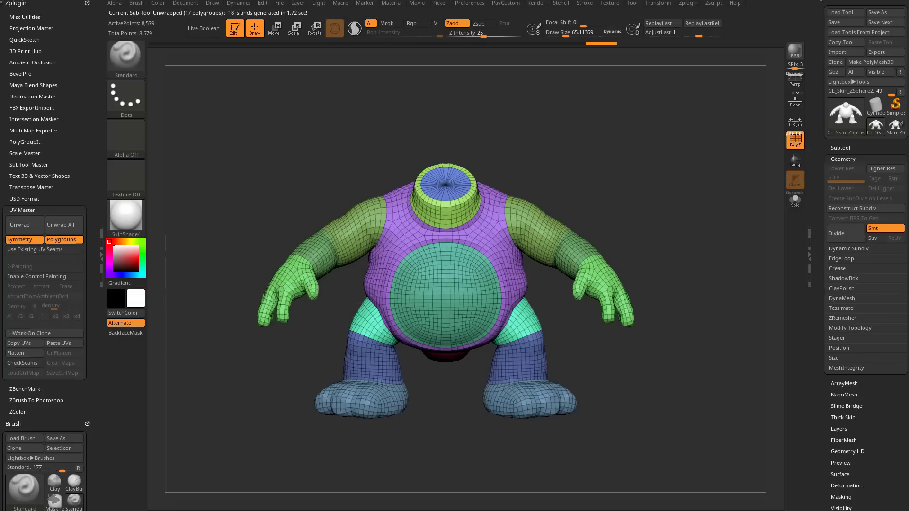
{"action": "left_click", "coordinate": [16, 353]}
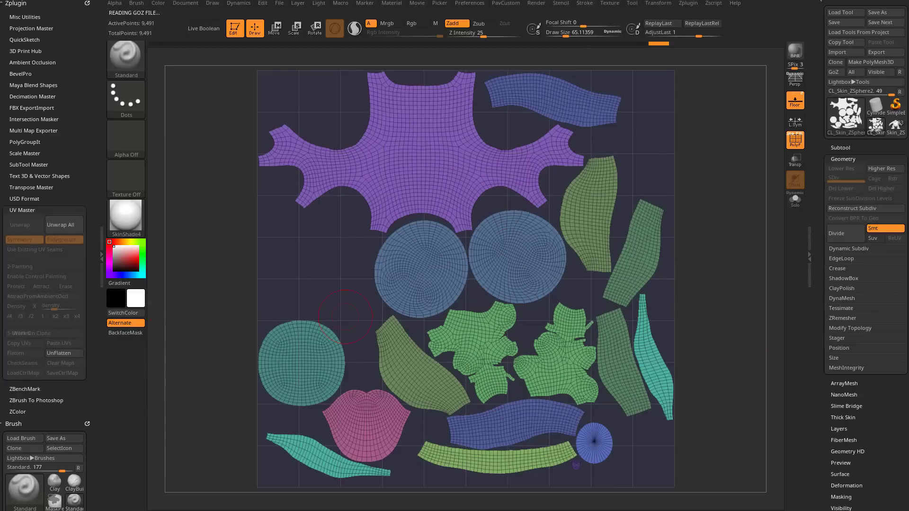
UnFlatten the clone back to 3D and orbit to check seams on its back, feet and tail.
{"action": "left_click", "coordinate": [64, 353]}
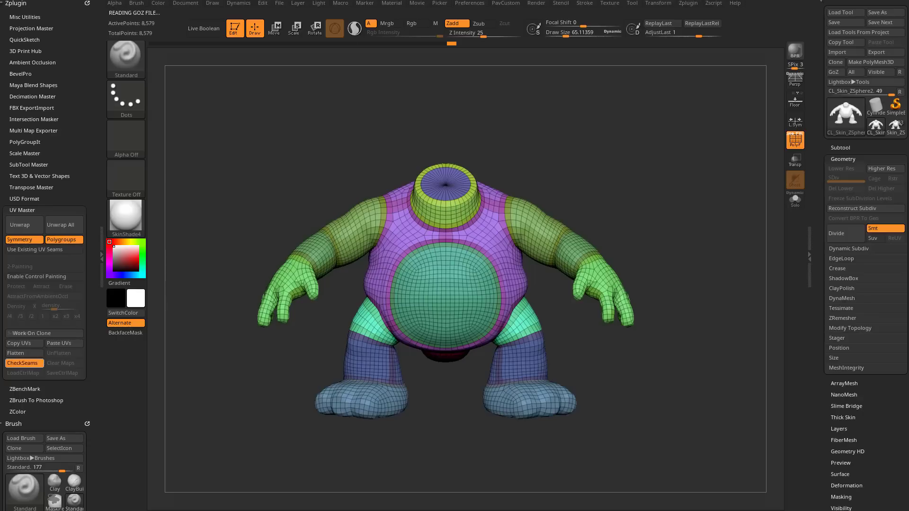
{"action": "left_click_drag", "start_coordinate": [683, 285], "coordinate": [213, 284]}
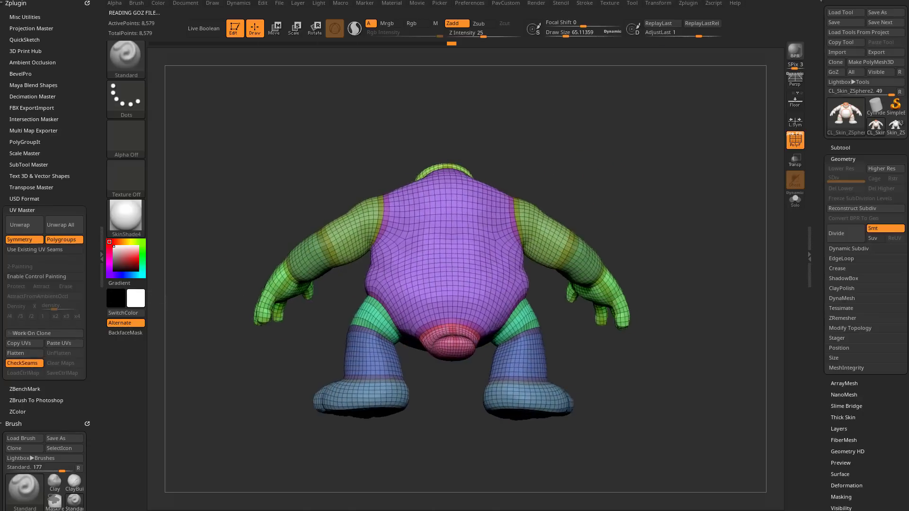
{"action": "left_click_drag", "start_coordinate": [468, 398], "coordinate": [436, 380]}
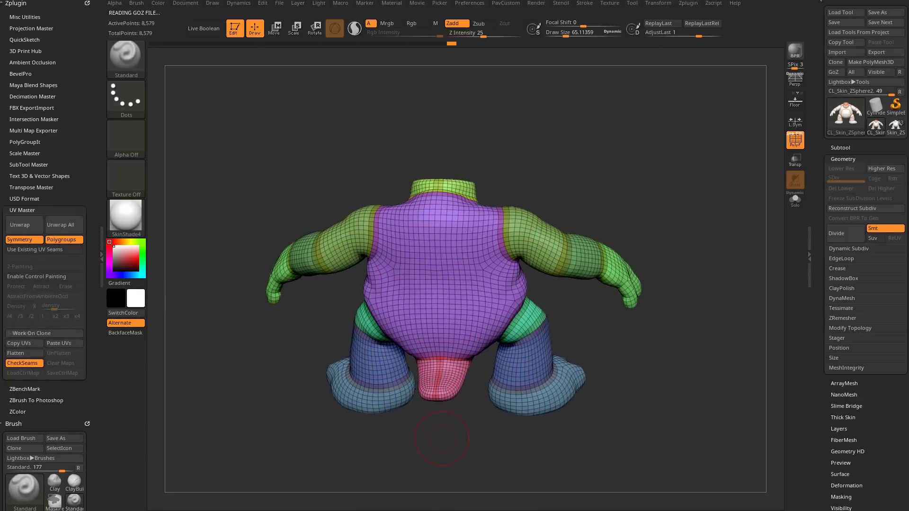
{"action": "left_click_drag", "start_coordinate": [441, 438], "coordinate": [433, 269]}
{"action": "left_click_drag", "start_coordinate": [512, 193], "coordinate": [420, 265]}
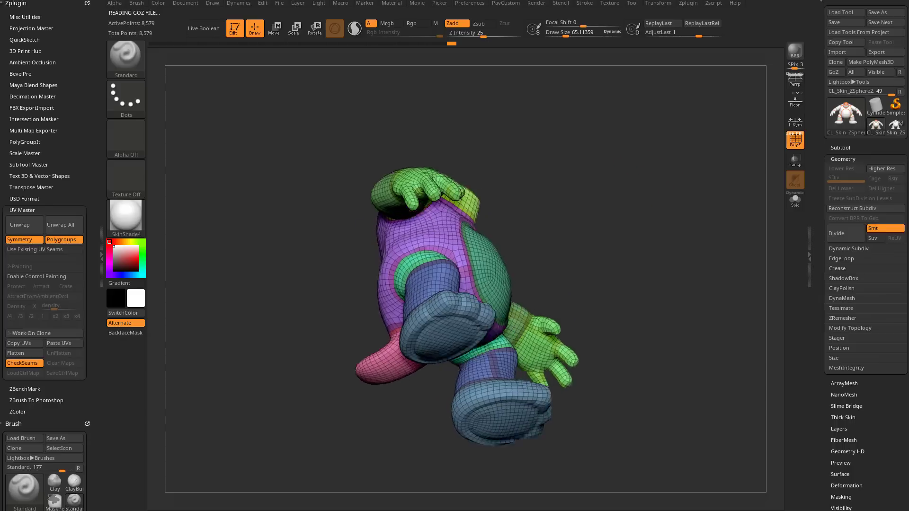
Inspect the seams from a top-down view, return to a front view and reduce draw size.
{"action": "mouse_move", "coordinate": [539, 217]}
{"action": "left_mouse_down"}
{"action": "mouse_move", "coordinate": [658, 222]}
{"action": "mouse_move", "coordinate": [625, 265]}
{"action": "left_mouse_up"}
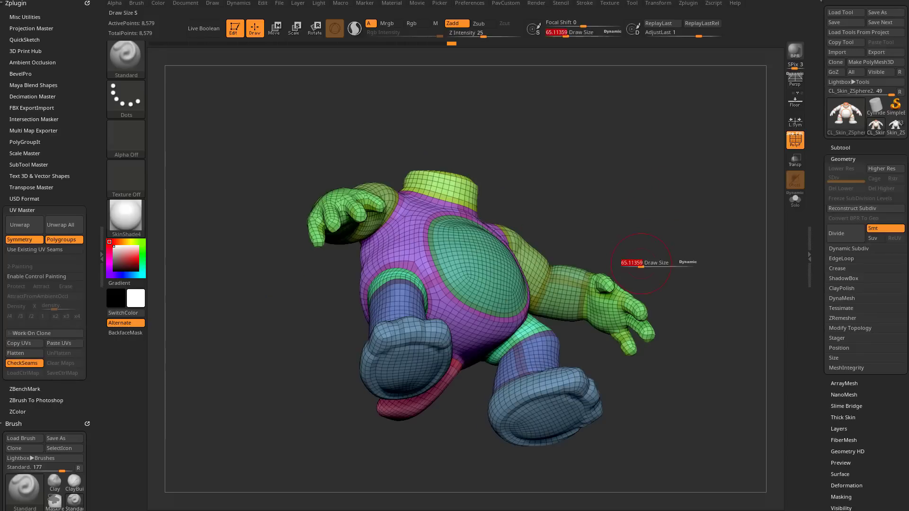
{"action": "left_click_drag", "start_coordinate": [676, 327], "coordinate": [602, 328]}
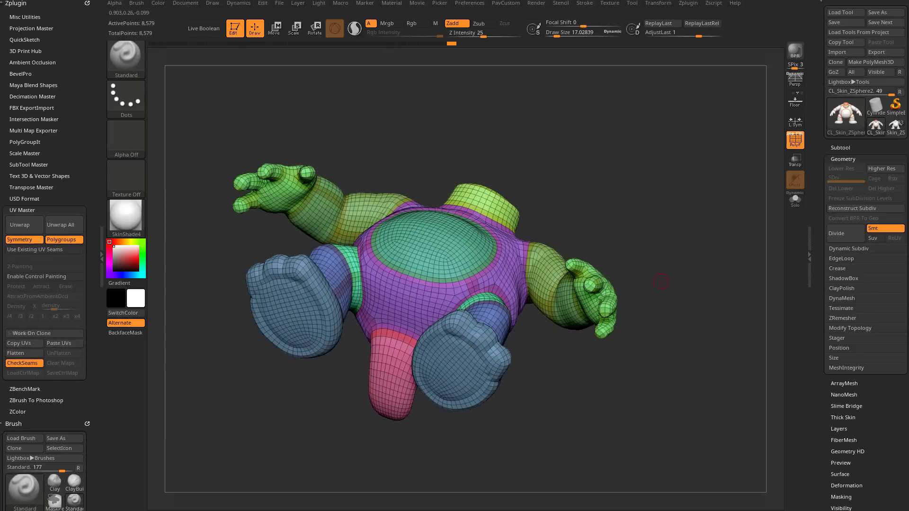
{"action": "mouse_move", "coordinate": [660, 282]}
{"action": "left_mouse_down"}
{"action": "mouse_move", "coordinate": [643, 187]}
{"action": "mouse_move", "coordinate": [612, 188]}
{"action": "left_mouse_up"}
{"action": "key", "text": "s"}
{"action": "left_click_drag", "start_coordinate": [631, 305], "coordinate": [619, 307], "text": "alt"}
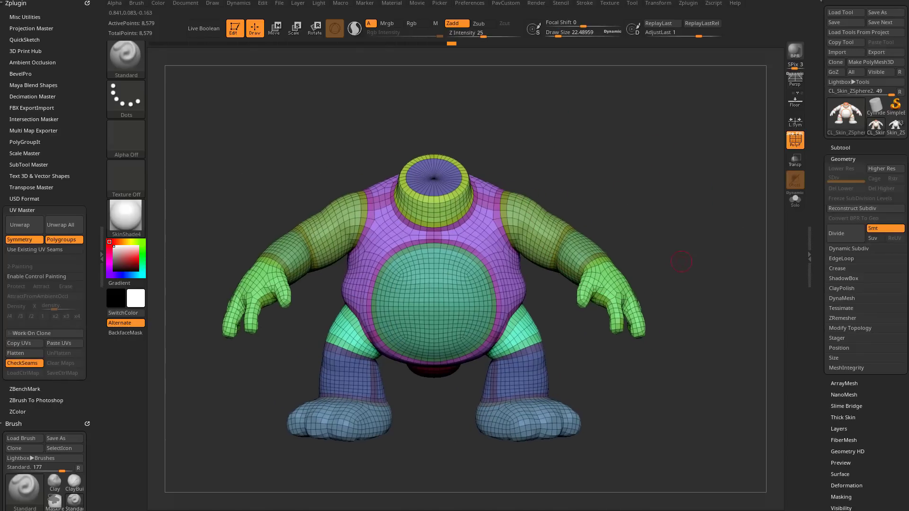
Turn off CheckSeams, expand the original Skin_ZSphere2 subtool list and expand Tool > UV Map.
{"action": "left_click", "coordinate": [22, 363]}
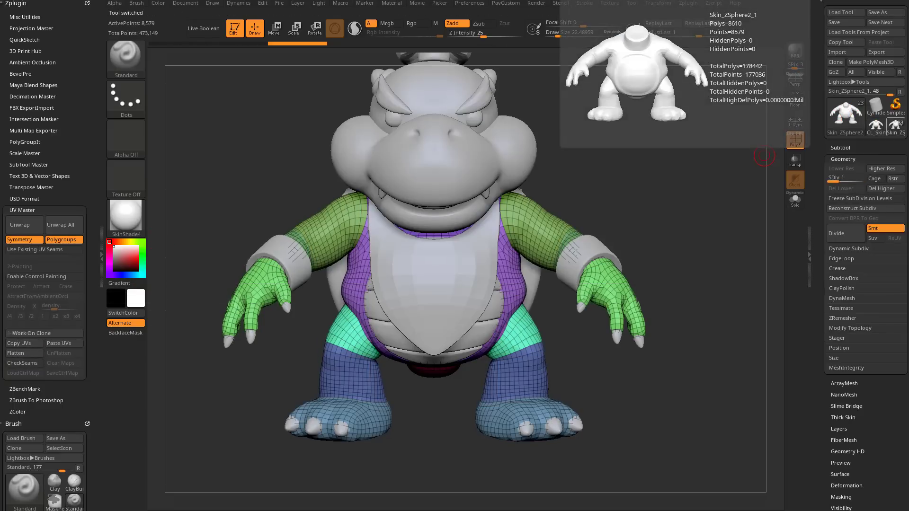
{"action": "left_click", "coordinate": [841, 147]}
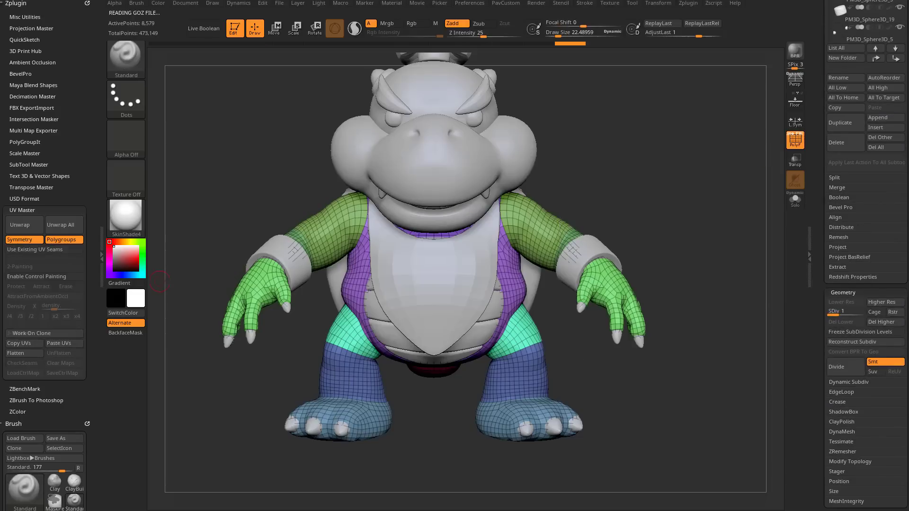
{"action": "scroll", "coordinate": [867, 284], "scroll_direction": "down", "scroll_amount": 5}
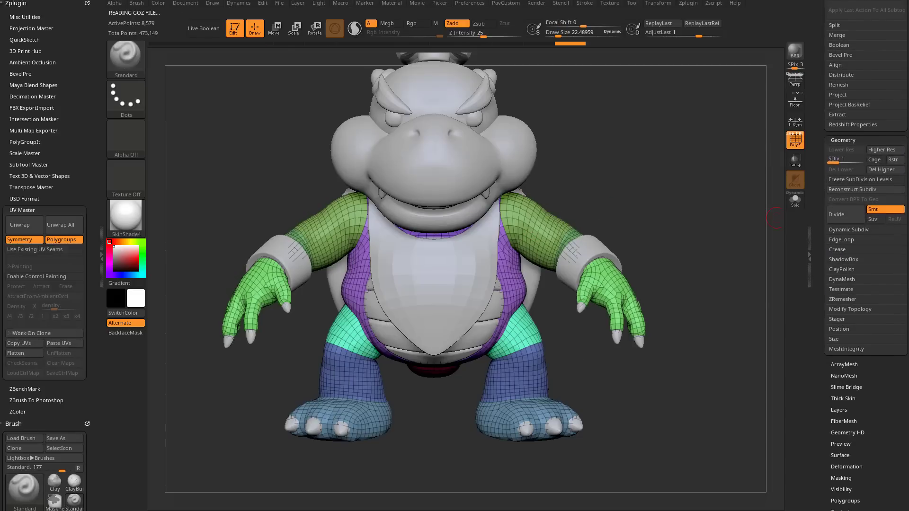
{"action": "scroll", "coordinate": [867, 285], "scroll_direction": "down", "scroll_amount": 5}
{"action": "scroll", "coordinate": [866, 285], "scroll_direction": "down", "scroll_amount": 5}
{"action": "key", "text": "shift"}
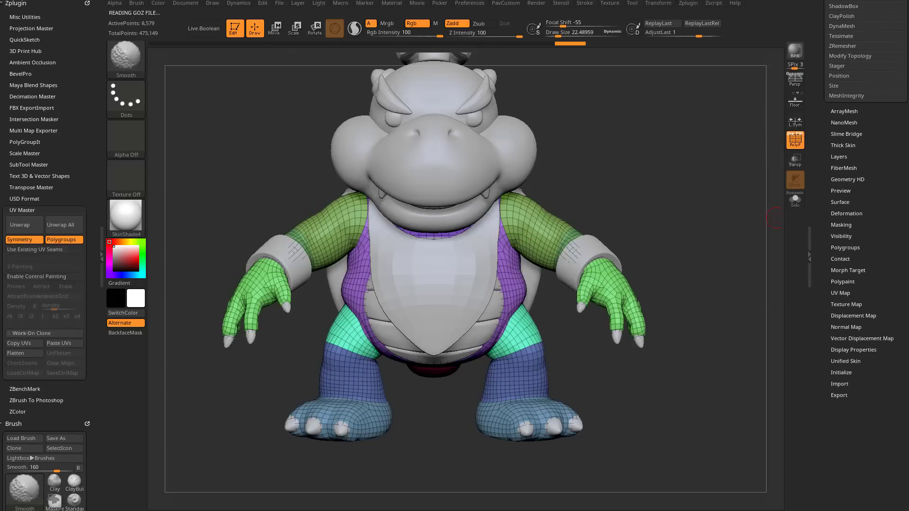
{"action": "left_click", "coordinate": [840, 293]}
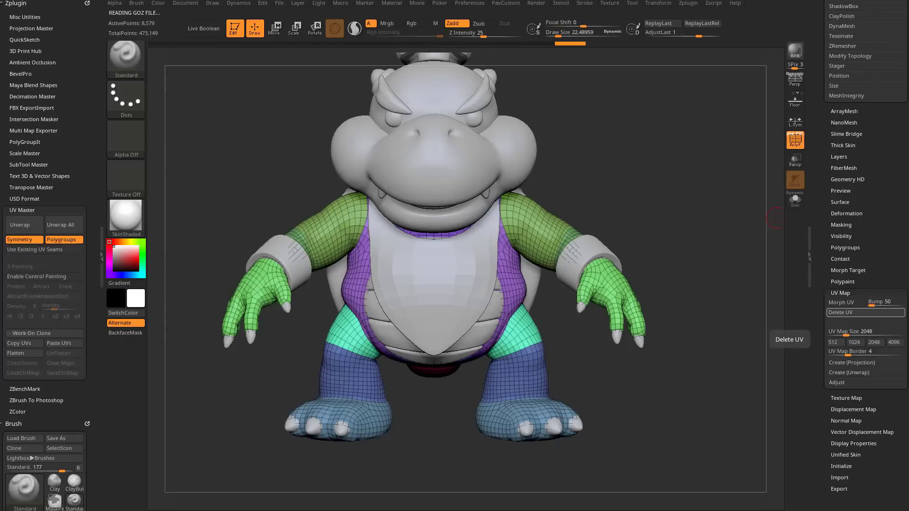
Create a New From UV Check texture in Tool > Texture Map to visualise the UV layout.
{"action": "left_click", "coordinate": [846, 398]}
{"action": "key", "text": "shift"}
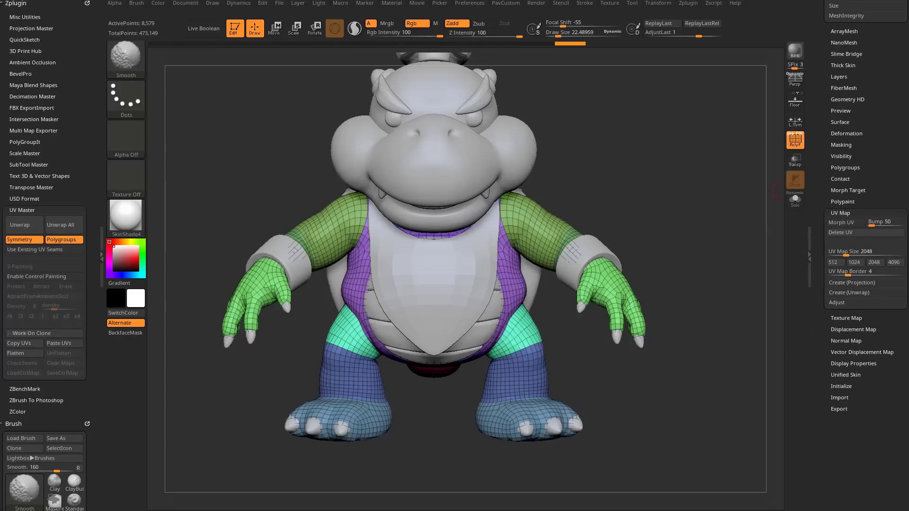
{"action": "left_click", "coordinate": [838, 388]}
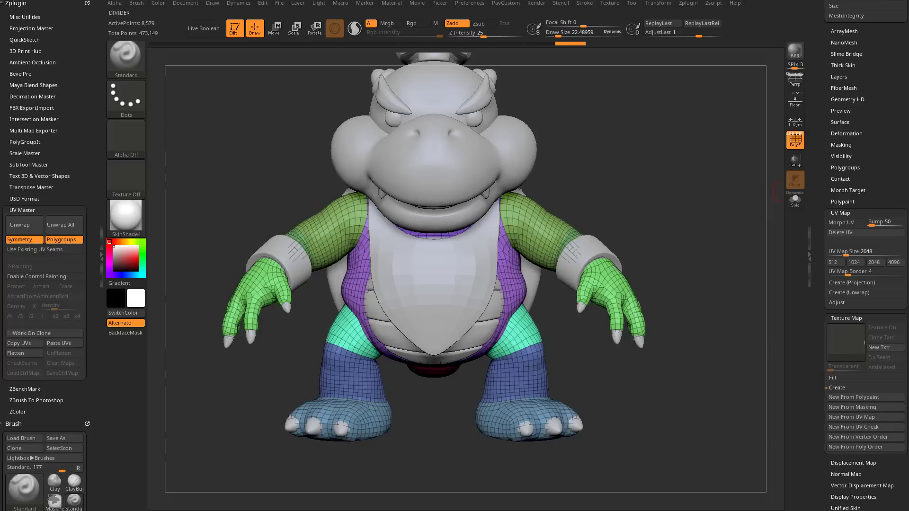
{"action": "left_click", "coordinate": [860, 428]}
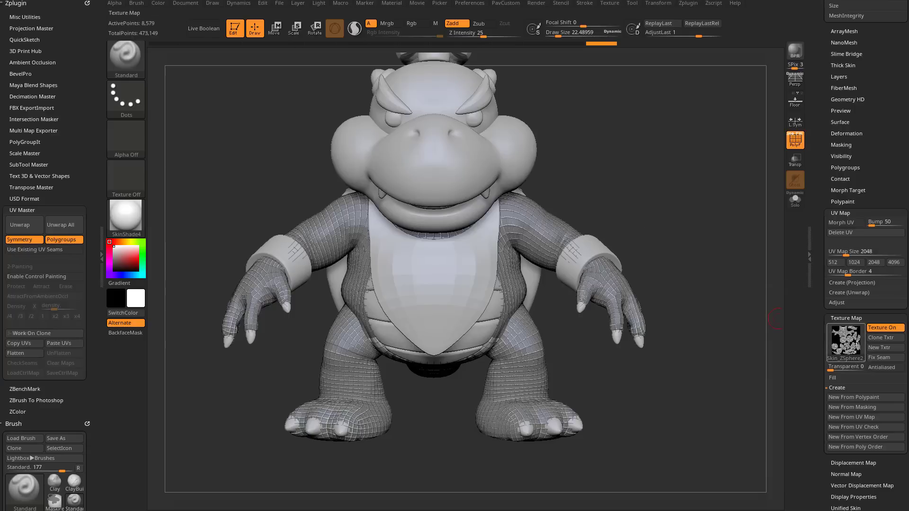
Turn Texture On off and collapse the Texture Map palette.
{"action": "left_click", "coordinate": [883, 328]}
{"action": "left_click", "coordinate": [846, 317]}
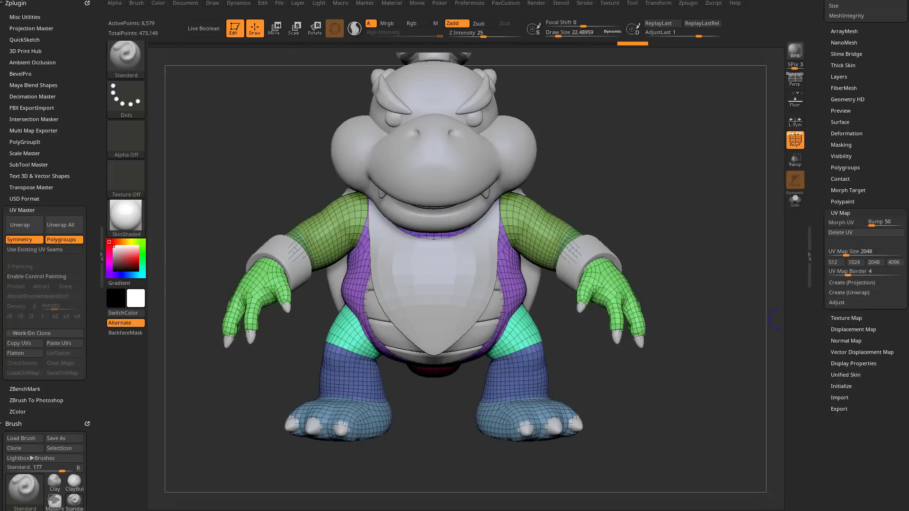
Solo the body, enlarge the view and review the Create (Projection) UV options.
{"action": "key", "text": "alt+shift+s"}
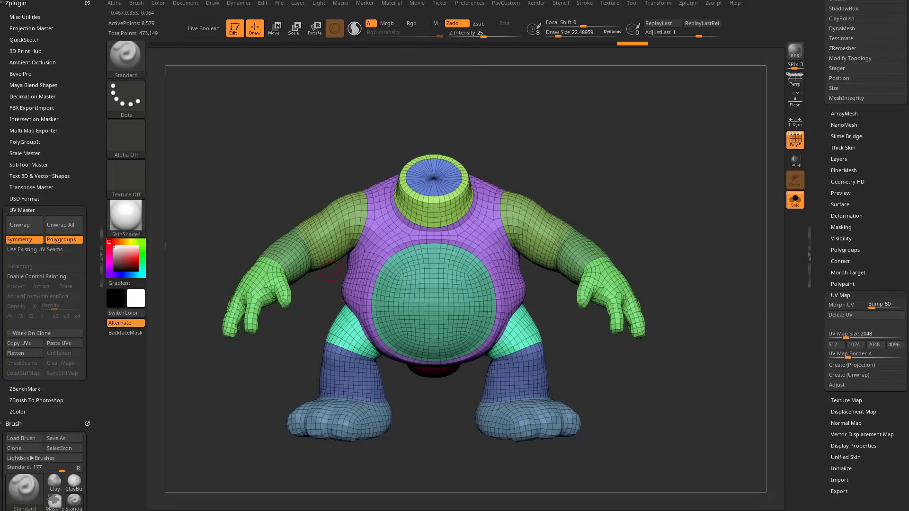
{"action": "left_click_drag", "start_coordinate": [683, 216], "coordinate": [712, 193]}
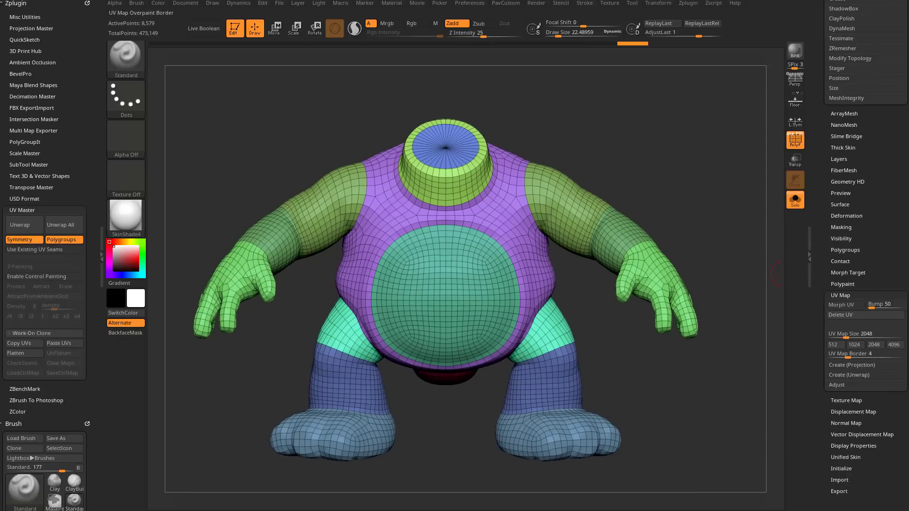
{"action": "left_click", "coordinate": [852, 364], "text": "shift"}
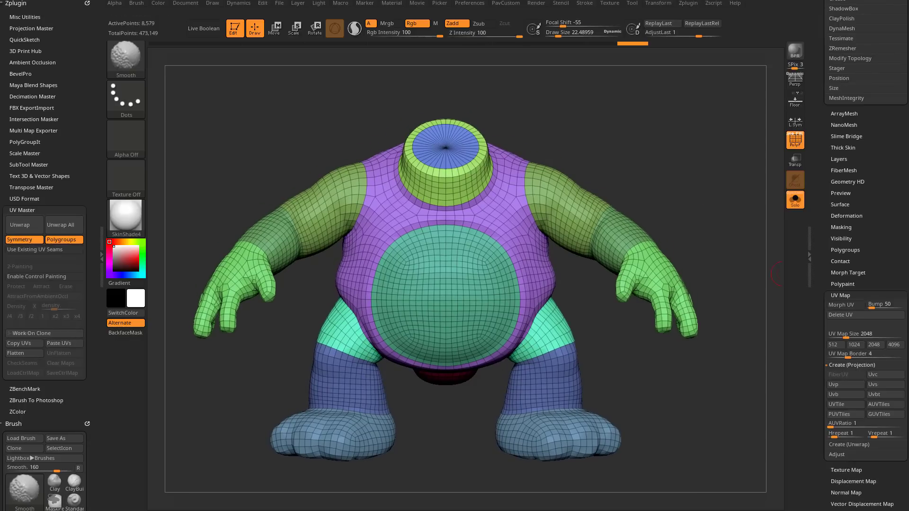
{"action": "left_click", "coordinate": [852, 365]}
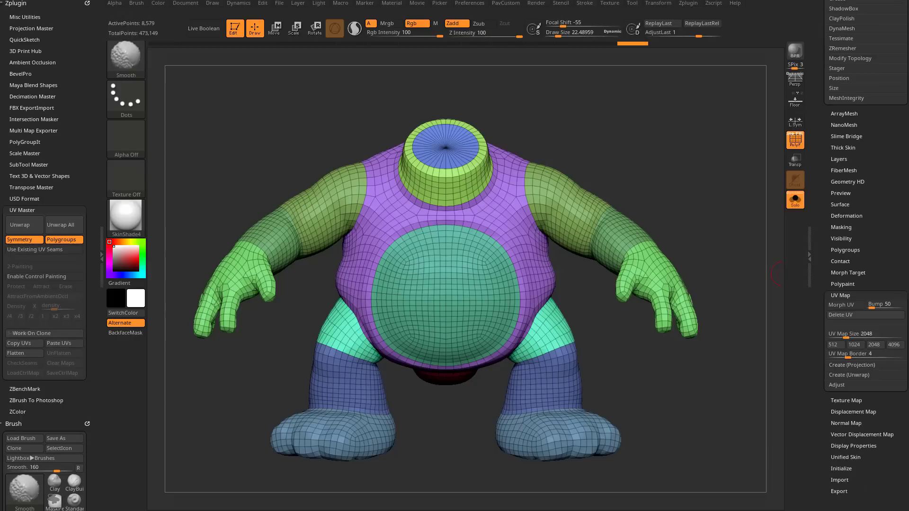
Expand Create (Unwrap) and enable Auto Seams.
{"action": "left_click", "coordinate": [849, 375], "text": "shift"}
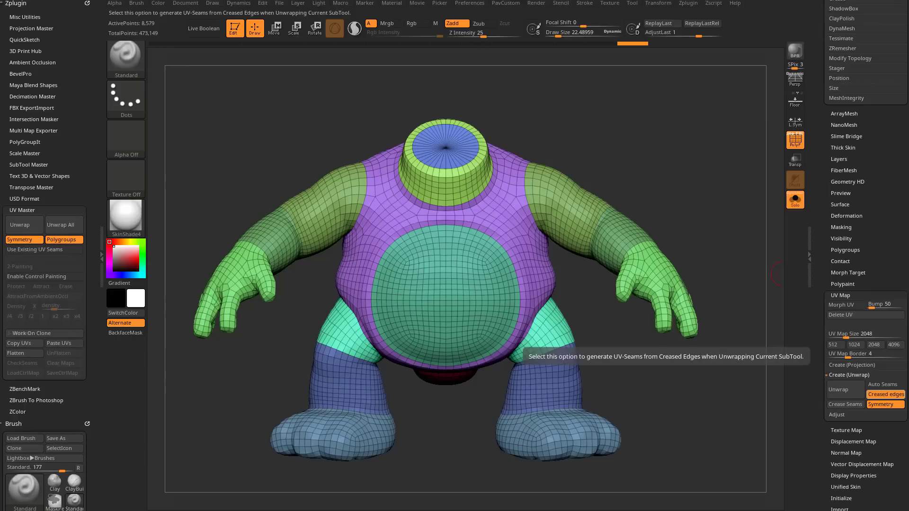
{"action": "left_click", "coordinate": [886, 384]}
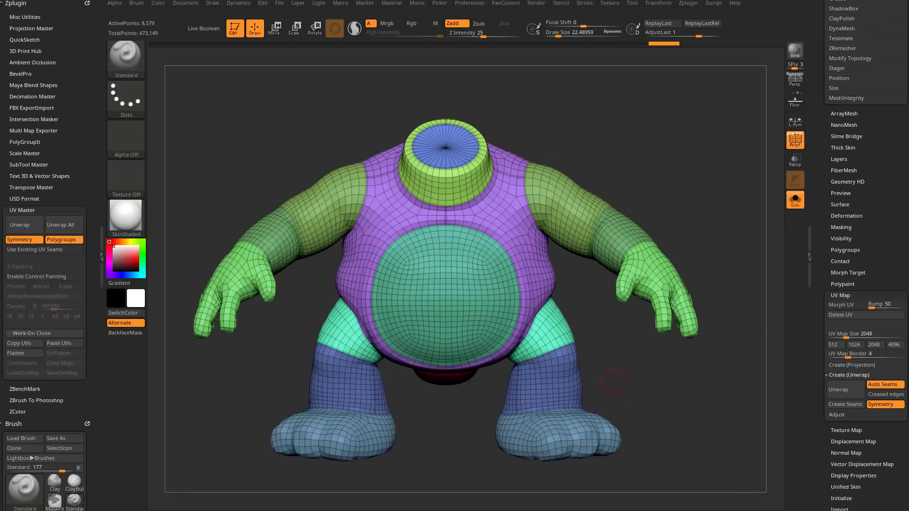
{"action": "mouse_move", "coordinate": [573, 185]}
{"action": "right_mouse_down"}
{"action": "mouse_move", "coordinate": [540, 213]}
{"action": "mouse_move", "coordinate": [497, 298]}
{"action": "mouse_move", "coordinate": [660, 254]}
{"action": "mouse_move", "coordinate": [442, 285]}
{"action": "right_mouse_up"}
{"action": "left_click_drag", "start_coordinate": [455, 294], "coordinate": [553, 344]}
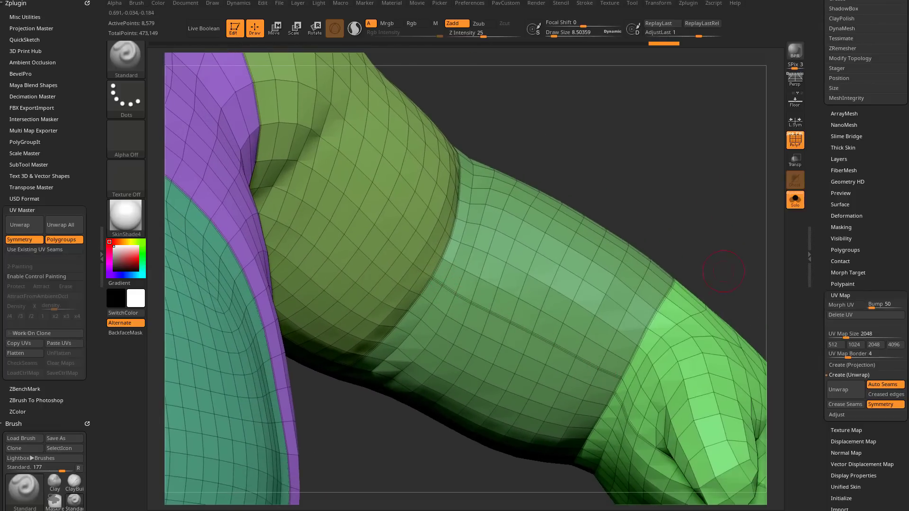
{"action": "right_click_drag", "start_coordinate": [725, 269], "coordinate": [430, 320], "text": "ctrl"}
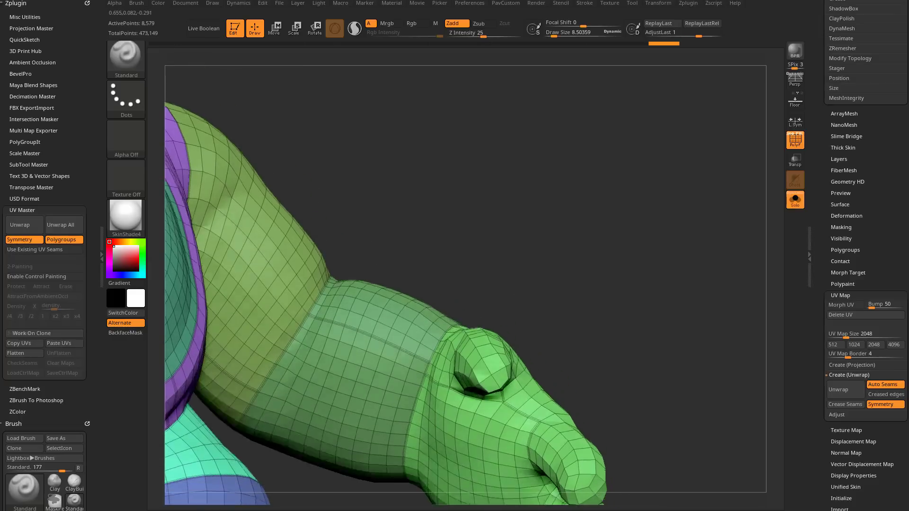
{"action": "right_click_drag", "start_coordinate": [426, 356], "coordinate": [436, 381]}
{"action": "mouse_move", "coordinate": [588, 270]}
{"action": "right_mouse_down"}
{"action": "mouse_move", "coordinate": [497, 320]}
{"action": "mouse_move", "coordinate": [466, 388]}
{"action": "right_mouse_up"}
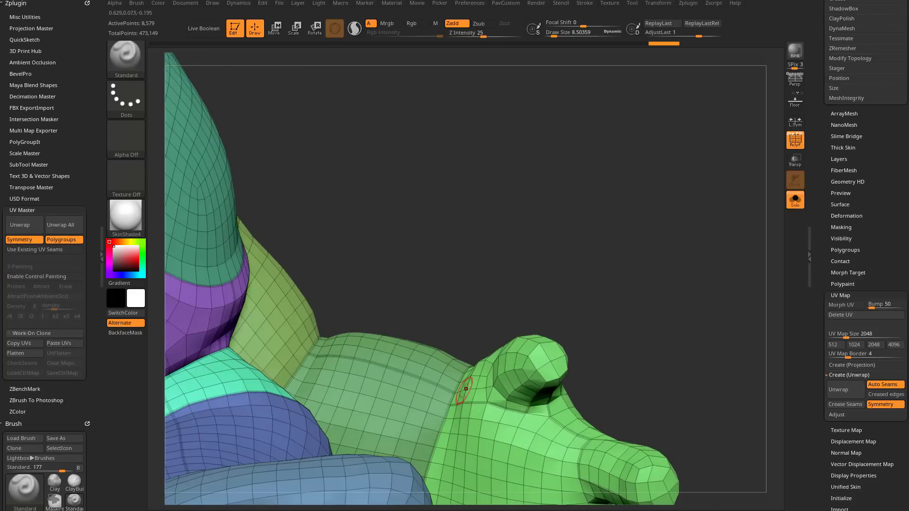
{"action": "right_click_drag", "start_coordinate": [560, 419], "coordinate": [611, 344]}
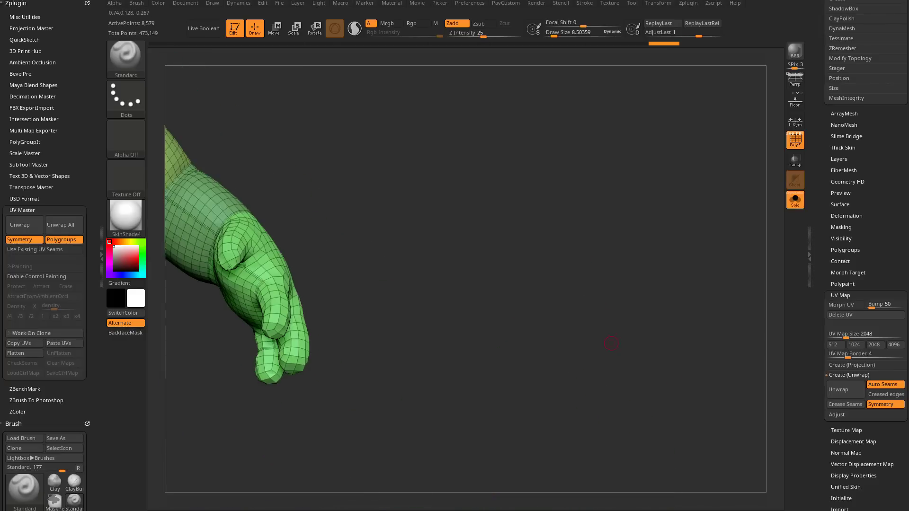
{"action": "mouse_move", "coordinate": [446, 238]}
{"action": "right_mouse_down"}
{"action": "mouse_move", "coordinate": [711, 220]}
{"action": "mouse_move", "coordinate": [714, 211]}
{"action": "right_mouse_up"}
{"action": "key", "text": "s"}
{"action": "left_click", "coordinate": [703, 220]}
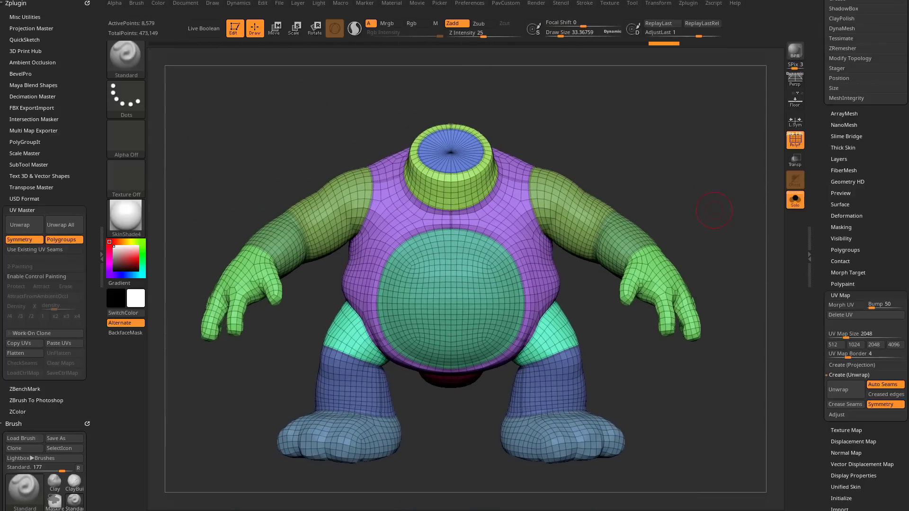
Turn the character frontal and set the Morph UV Bump amount to 0.
{"action": "mouse_move", "coordinate": [382, 278]}
{"action": "right_mouse_down"}
{"action": "mouse_move", "coordinate": [711, 261]}
{"action": "mouse_move", "coordinate": [749, 284]}
{"action": "mouse_move", "coordinate": [710, 264]}
{"action": "right_mouse_up"}
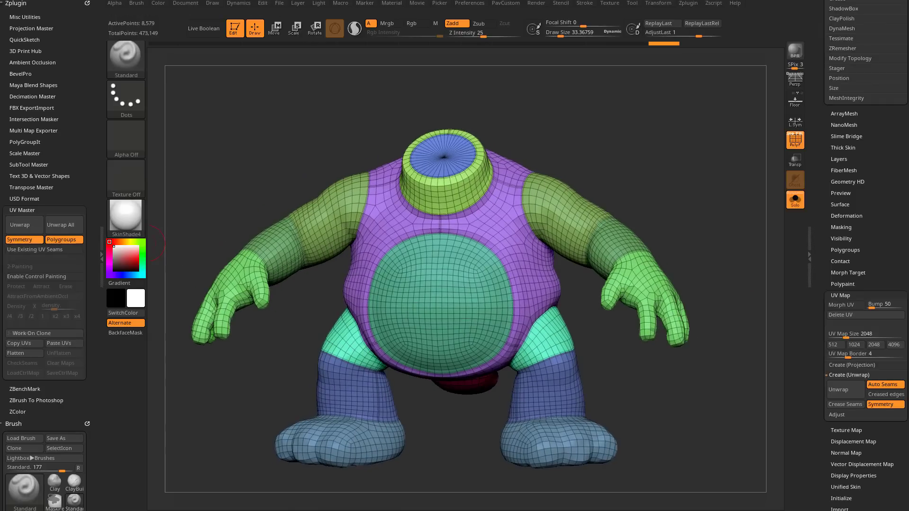
{"action": "right_click_drag", "start_coordinate": [171, 245], "coordinate": [767, 306]}
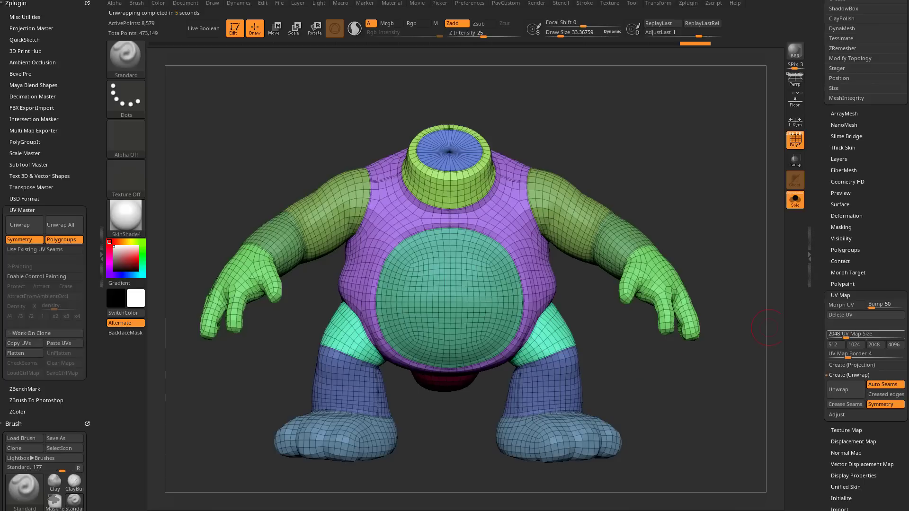
{"action": "left_click", "coordinate": [881, 304]}
{"action": "type", "text": "0"}
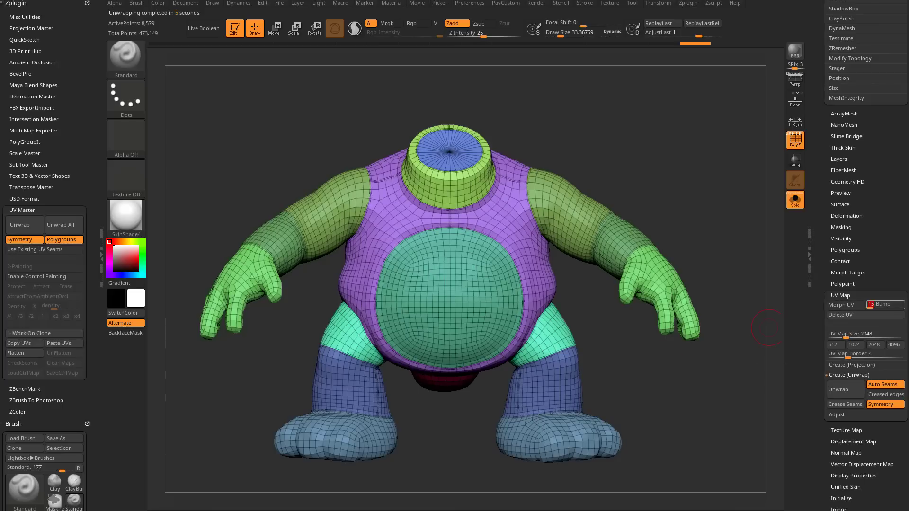
{"action": "key", "text": "Return"}
Enable Morph UV to flatten the body into its UV layout and pan the islands lower in view.
{"action": "left_click", "coordinate": [846, 304]}
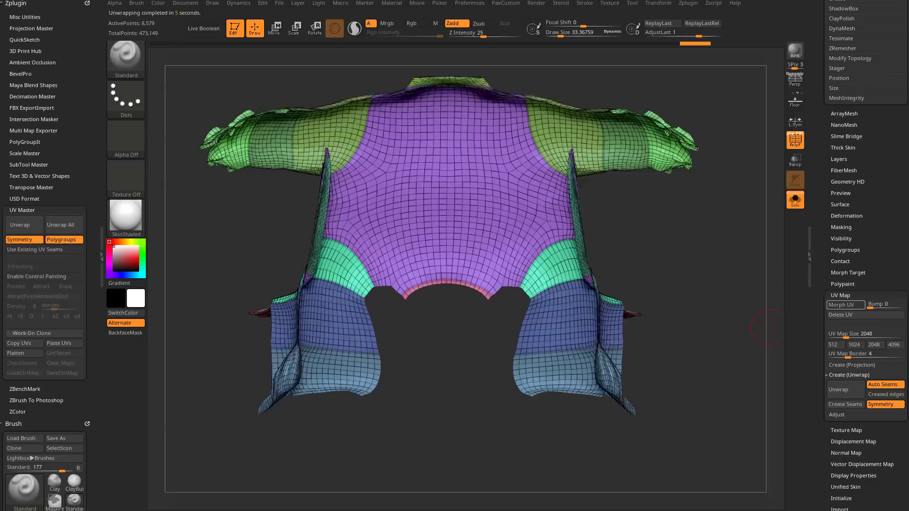
{"action": "left_click_drag", "start_coordinate": [526, 422], "coordinate": [539, 452], "text": "alt"}
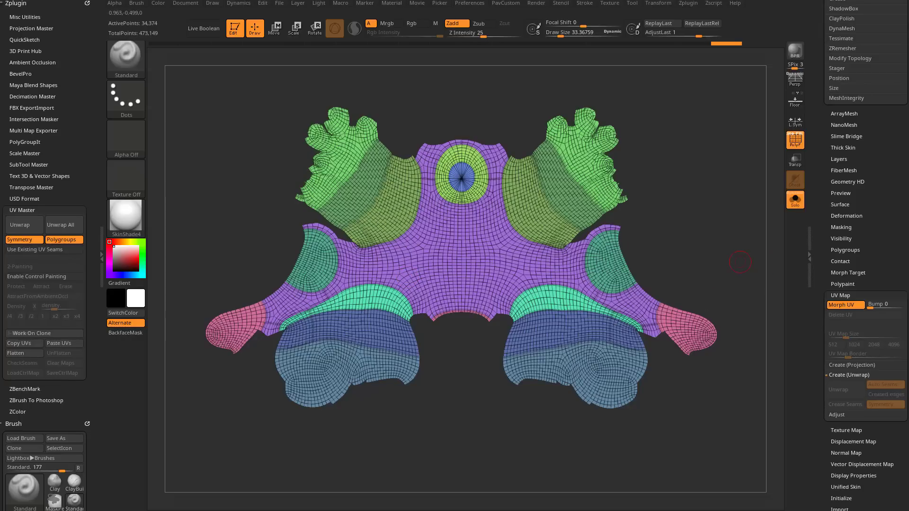
Morph the layout back to 3D and switch the unwrap seams from Auto Seams to Creased edges.
{"action": "left_click", "coordinate": [842, 304]}
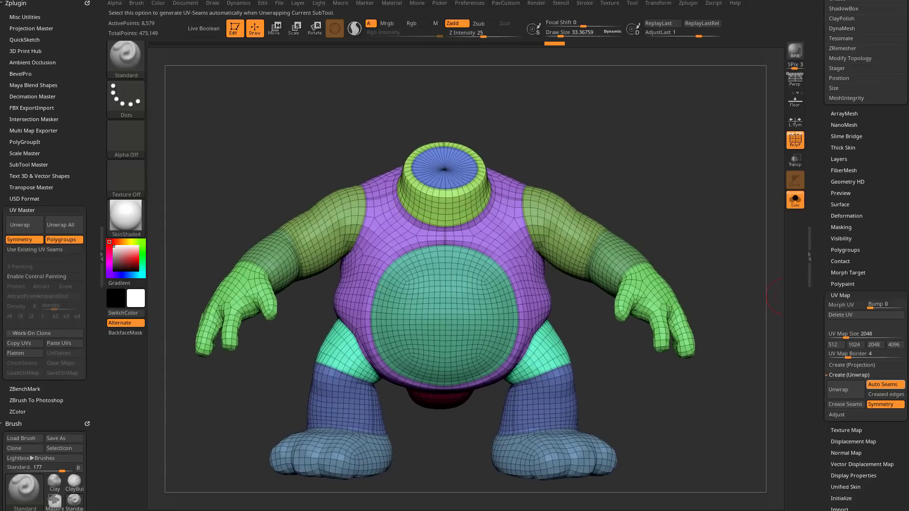
{"action": "left_click", "coordinate": [886, 395]}
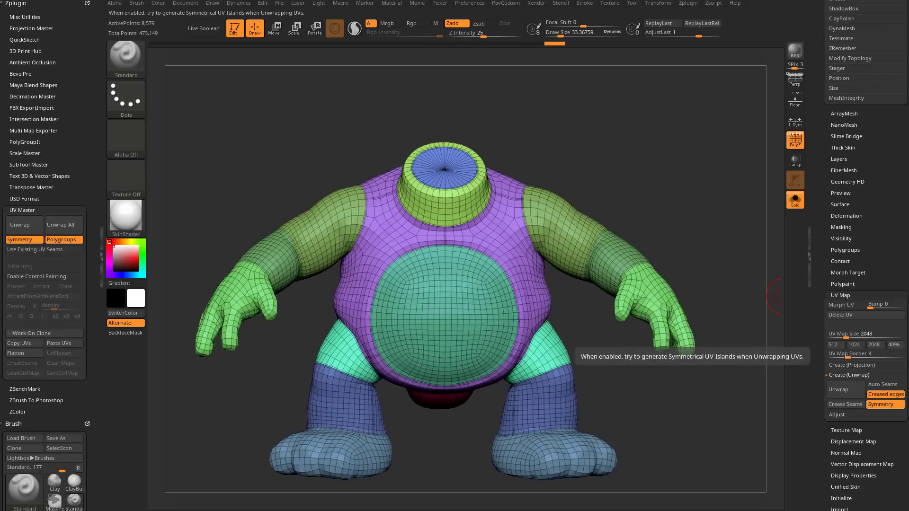
{"action": "left_click_drag", "start_coordinate": [730, 247], "coordinate": [740, 239]}
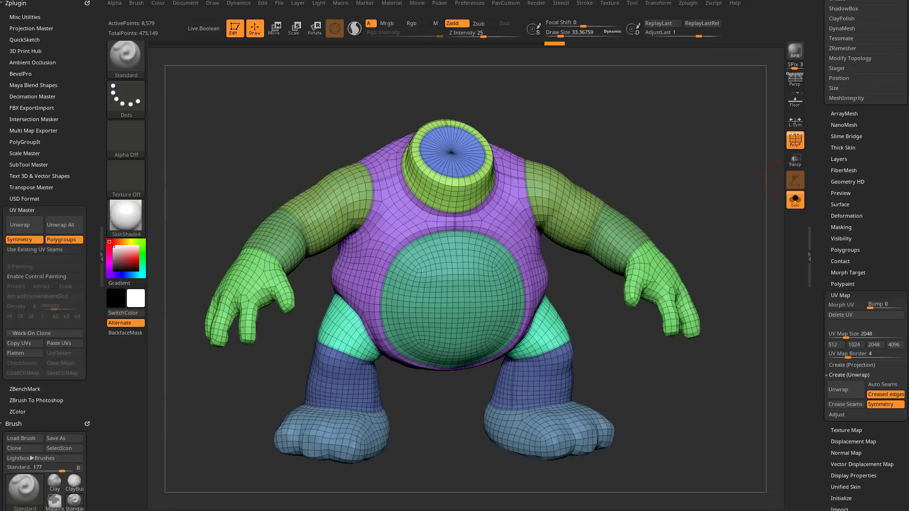
UnCrease All in Tool > Geometry > Crease and orbit the character to check it.
{"action": "key", "text": "shift"}
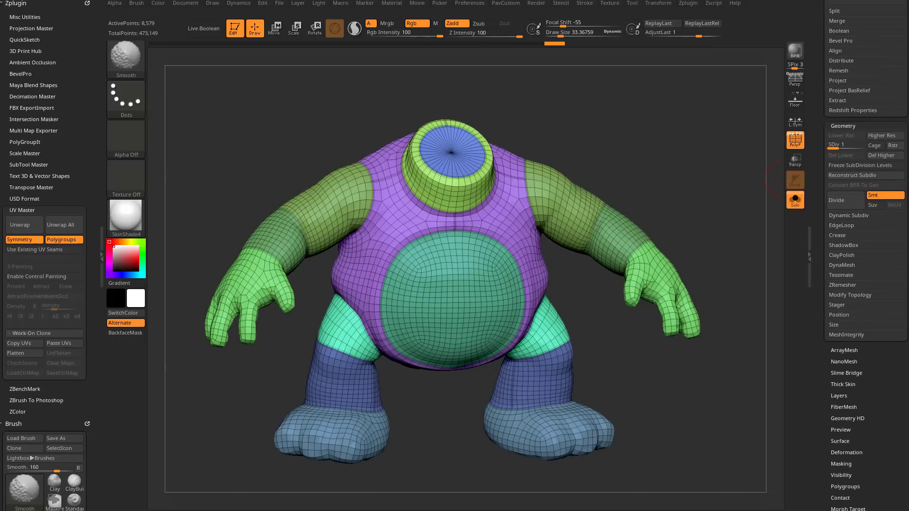
{"action": "left_click", "coordinate": [838, 235]}
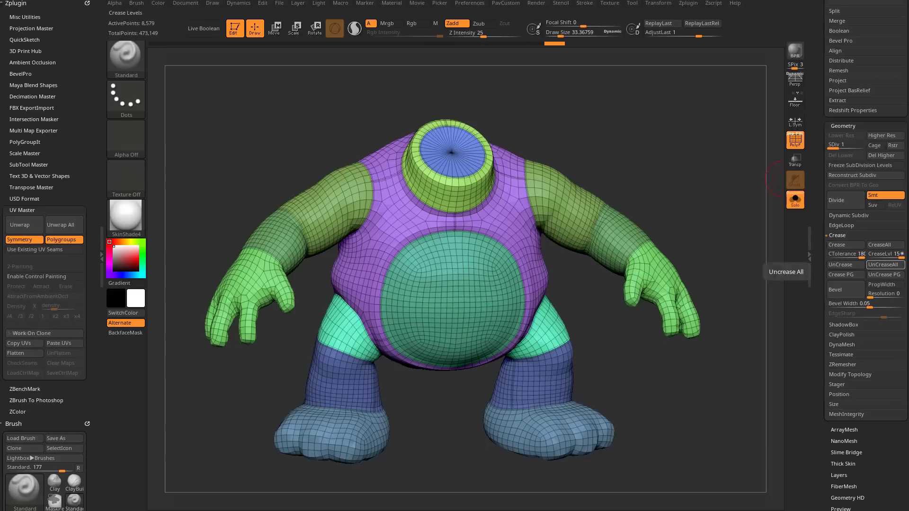
{"action": "left_click", "coordinate": [884, 264]}
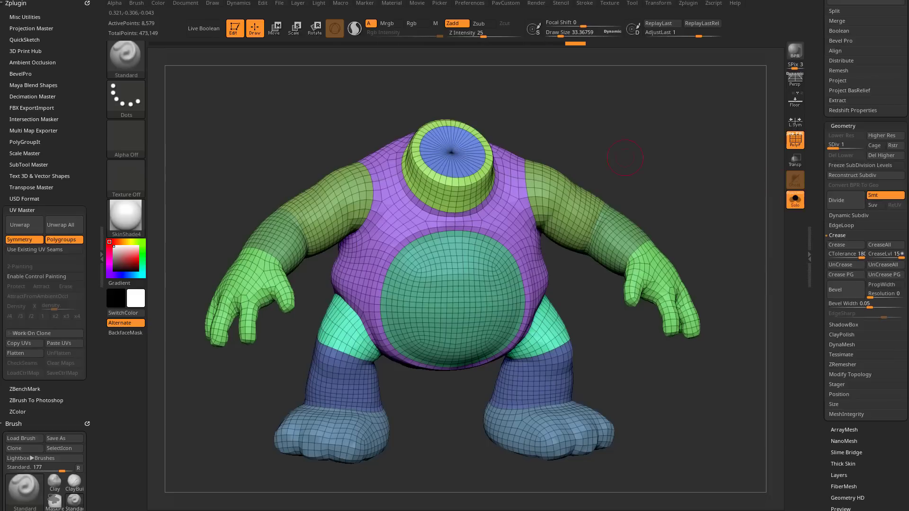
{"action": "mouse_move", "coordinate": [626, 160]}
{"action": "left_mouse_down"}
{"action": "mouse_move", "coordinate": [689, 171]}
{"action": "mouse_move", "coordinate": [686, 222]}
{"action": "left_mouse_up"}
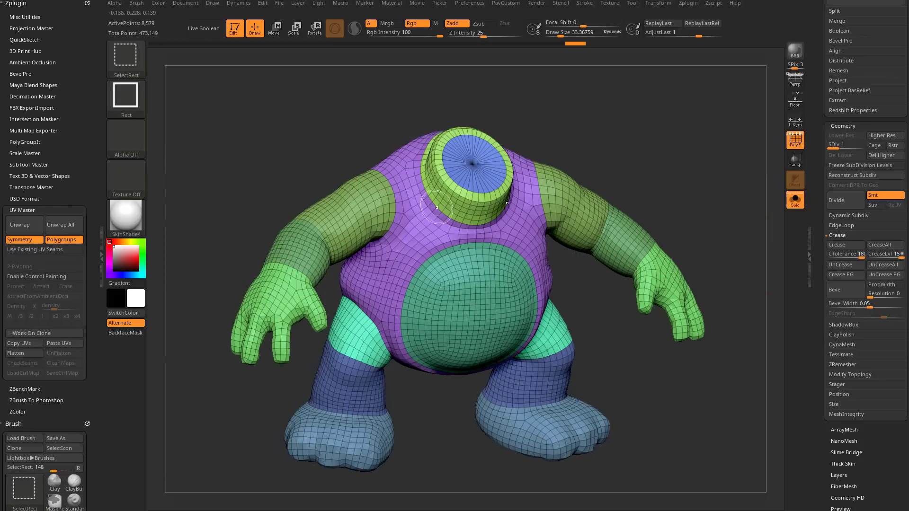
Isolate and hide the upper-arm polygroups in turn, then show the full character again.
{"action": "left_click_drag", "start_coordinate": [745, 178], "coordinate": [647, 206], "text": "shift"}
{"action": "left_click", "coordinate": [615, 209], "text": "ctrl+shift"}
{"action": "left_click", "coordinate": [652, 213], "text": "ctrl+shift"}
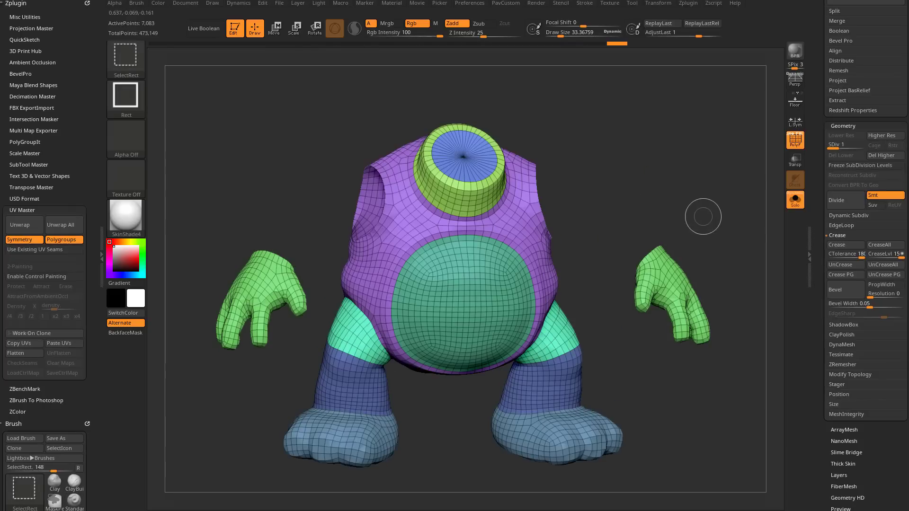
{"action": "left_click", "coordinate": [595, 211], "text": "ctrl+shift"}
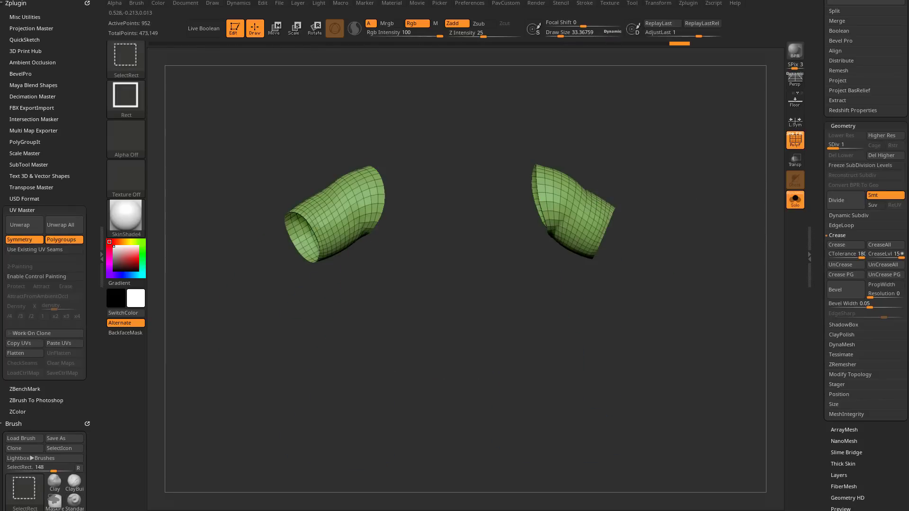
{"action": "left_click", "coordinate": [691, 209], "text": "ctrl+shift"}
{"action": "left_click", "coordinate": [659, 229], "text": "ctrl+alt+shift"}
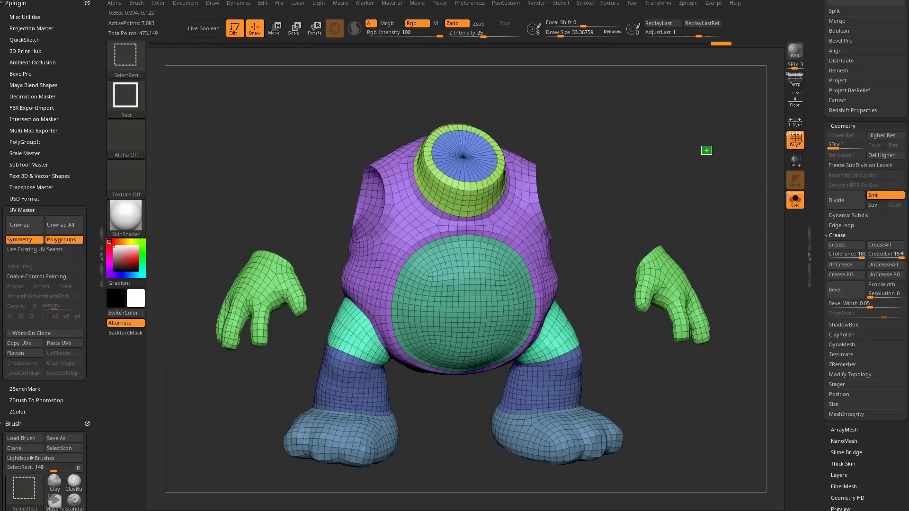
{"action": "left_click", "coordinate": [706, 151], "text": "ctrl+shift"}
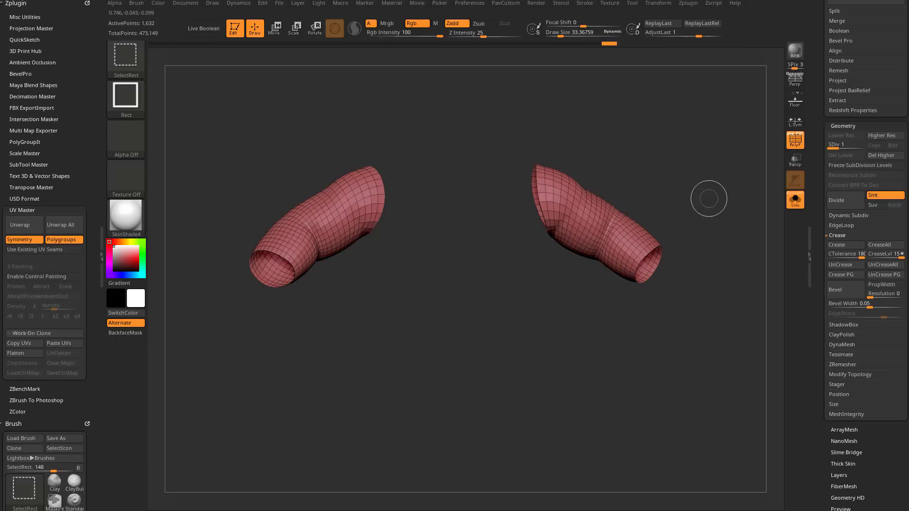
{"action": "left_click", "coordinate": [732, 220], "text": "ctrl+shift"}
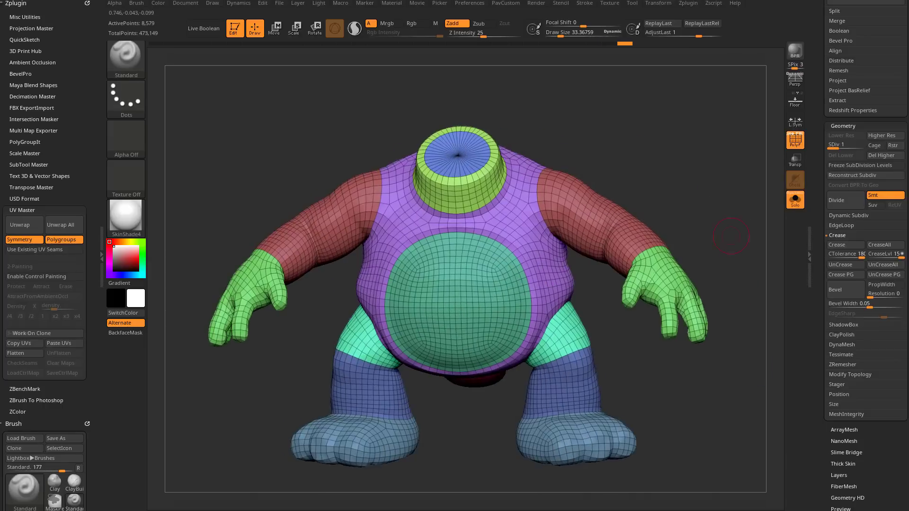
{"action": "left_click_drag", "start_coordinate": [743, 243], "coordinate": [739, 298], "text": "alt"}
Isolate and hide the thigh region, restore the whole body and orbit to the neck area.
{"action": "left_click_drag", "start_coordinate": [398, 355], "coordinate": [613, 315], "text": "ctrl+shift"}
{"action": "left_click", "coordinate": [639, 351], "text": "ctrl+shift"}
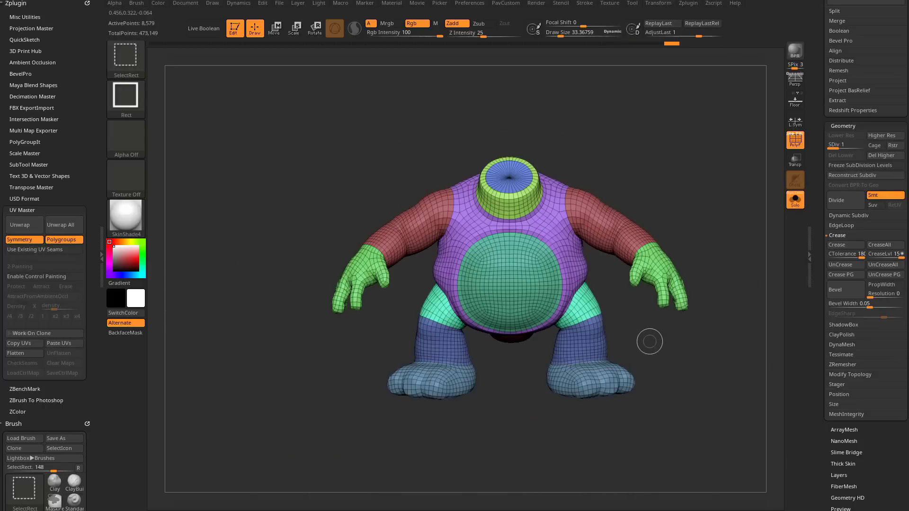
{"action": "left_click_drag", "start_coordinate": [649, 342], "coordinate": [587, 334], "text": "alt"}
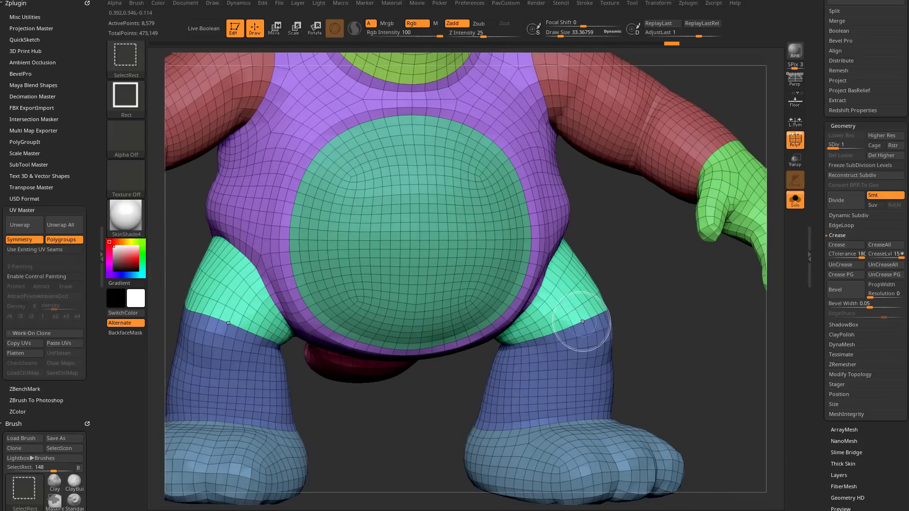
{"action": "left_click", "coordinate": [582, 331], "text": "ctrl+shift"}
{"action": "left_click_drag", "start_coordinate": [585, 324], "coordinate": [668, 321], "text": "alt"}
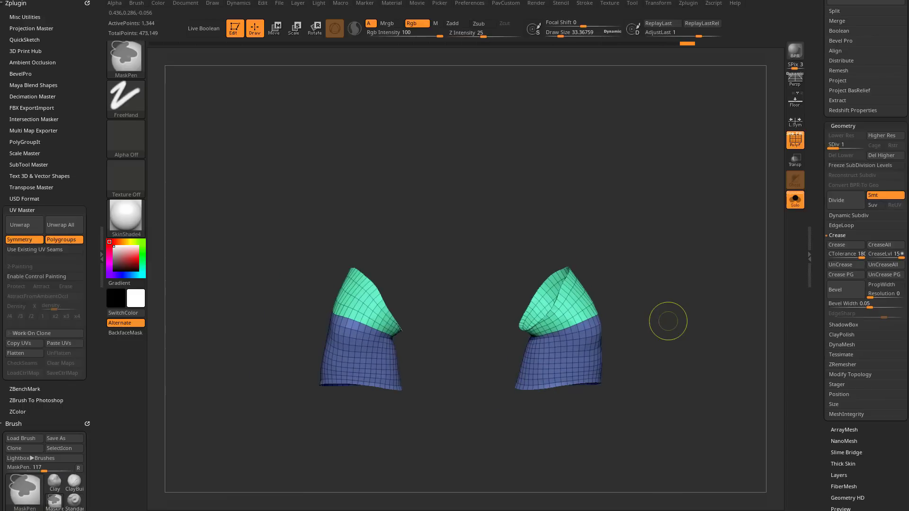
{"action": "left_click", "coordinate": [668, 322], "text": "ctrl+shift"}
{"action": "mouse_move", "coordinate": [479, 279]}
{"action": "right_mouse_down"}
{"action": "mouse_move", "coordinate": [549, 237]}
{"action": "mouse_move", "coordinate": [611, 218]}
{"action": "mouse_move", "coordinate": [554, 297]}
{"action": "right_mouse_up"}
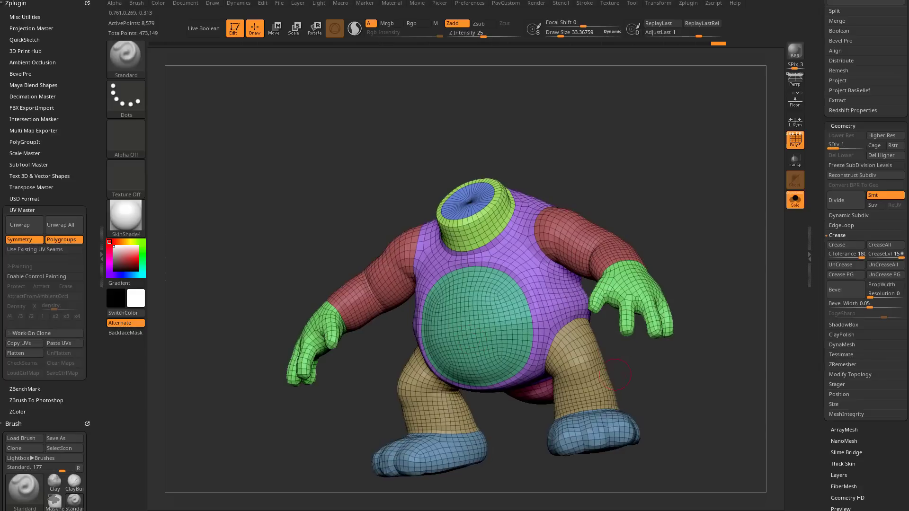
{"action": "mouse_move", "coordinate": [568, 346]}
{"action": "right_mouse_down"}
{"action": "mouse_move", "coordinate": [428, 255]}
{"action": "mouse_move", "coordinate": [469, 234]}
{"action": "mouse_move", "coordinate": [540, 284]}
{"action": "mouse_move", "coordinate": [558, 342]}
{"action": "mouse_move", "coordinate": [451, 319]}
{"action": "right_mouse_up"}
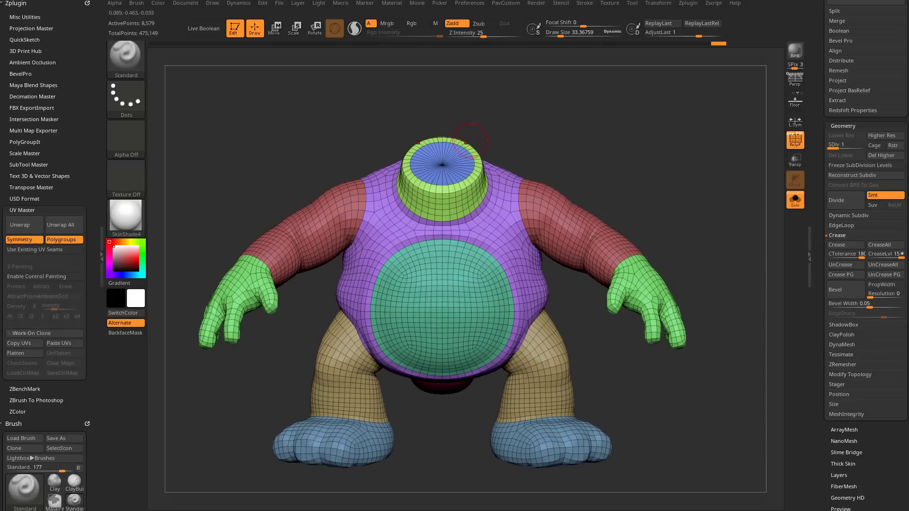
Isolate the neck cap, give it its own polygroup, then unhide everything facing front.
{"action": "left_click", "coordinate": [444, 167], "text": "ctrl+shift"}
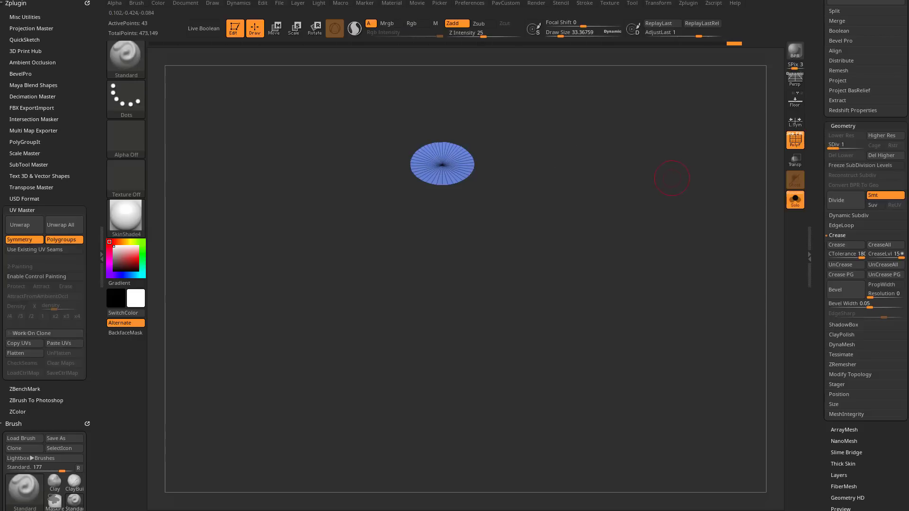
{"action": "key", "text": "ctrl+shift"}
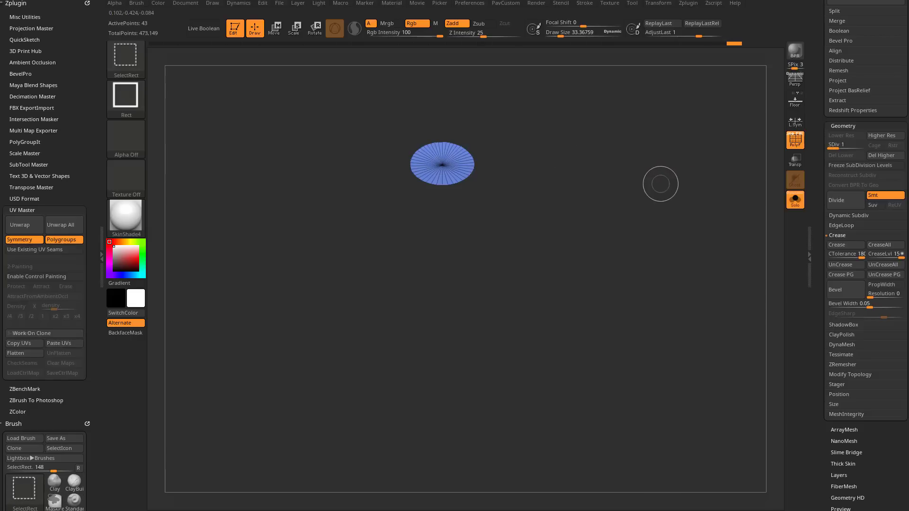
{"action": "key", "text": "ctrl+shift+a"}
{"action": "key", "text": "shift+f"}
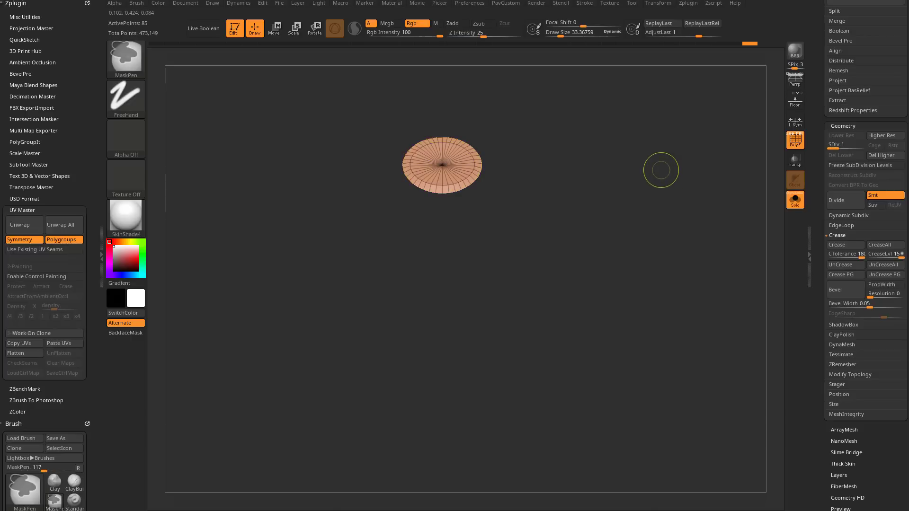
{"action": "left_click", "coordinate": [675, 204], "text": "ctrl+shift"}
{"action": "mouse_move", "coordinate": [674, 205]}
{"action": "left_mouse_down"}
{"action": "mouse_move", "coordinate": [735, 181]}
{"action": "mouse_move", "coordinate": [425, 271]}
{"action": "left_mouse_up"}
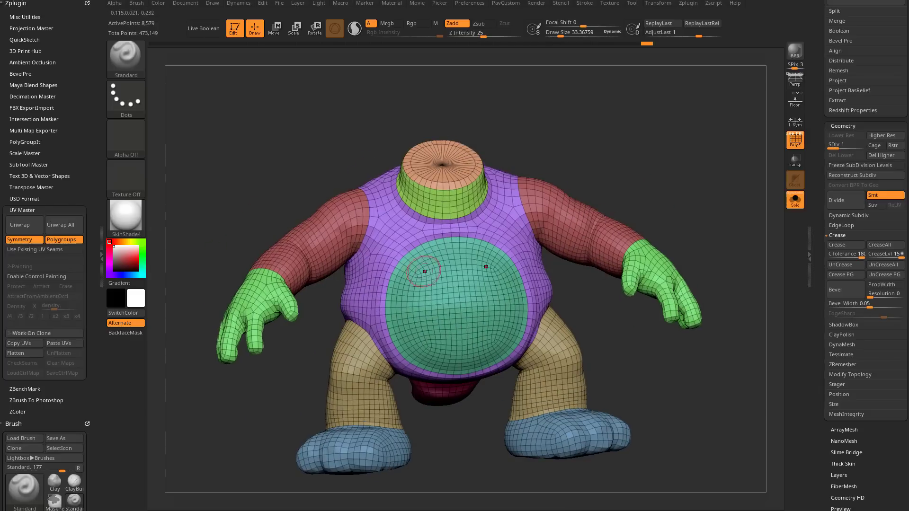
{"action": "left_click_drag", "start_coordinate": [700, 204], "coordinate": [703, 195]}
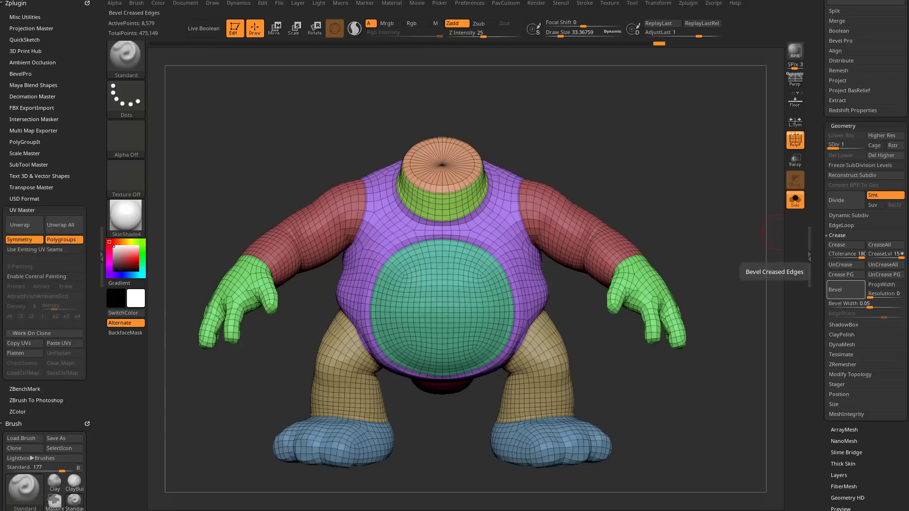
{"action": "scroll", "coordinate": [867, 284], "scroll_direction": "down", "scroll_amount": 1}
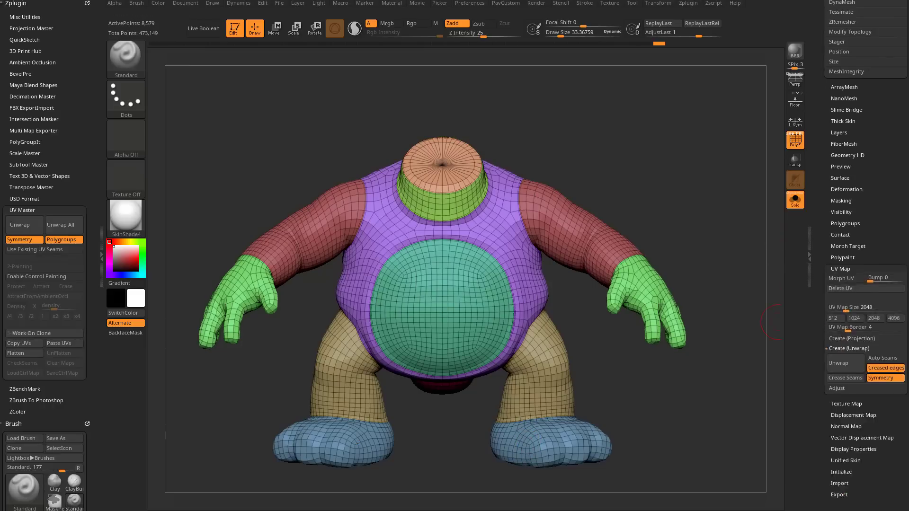
Unwrap the body from the UV Map subpalette with Symmetry and Creased edges enabled.
{"action": "left_click", "coordinate": [841, 164]}
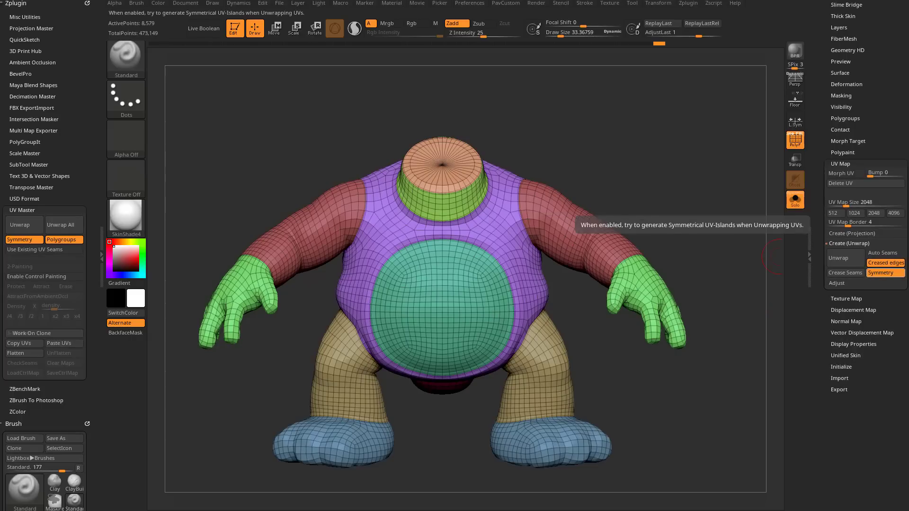
{"action": "left_click", "coordinate": [845, 257]}
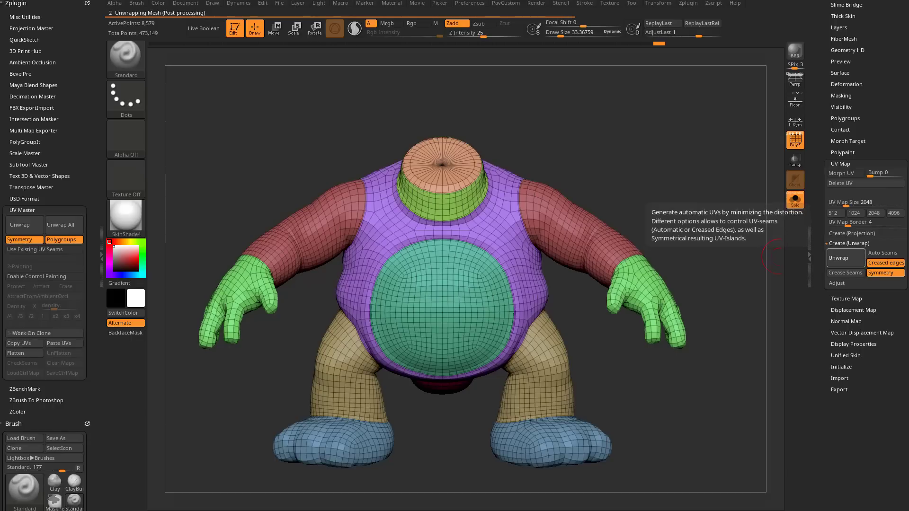
Morph UV the body flat to inspect its islands, then morph it back to 3D.
{"action": "left_click", "coordinate": [842, 173]}
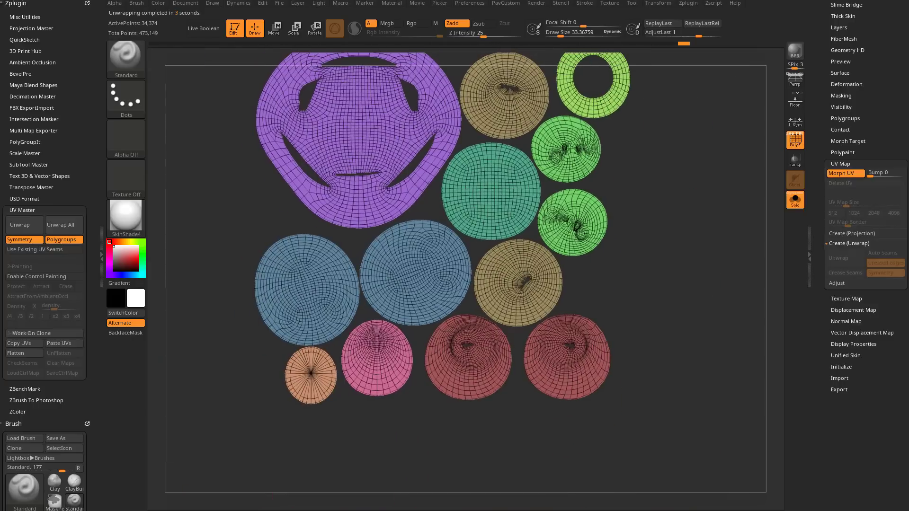
{"action": "left_click_drag", "start_coordinate": [463, 242], "coordinate": [482, 313], "text": "alt"}
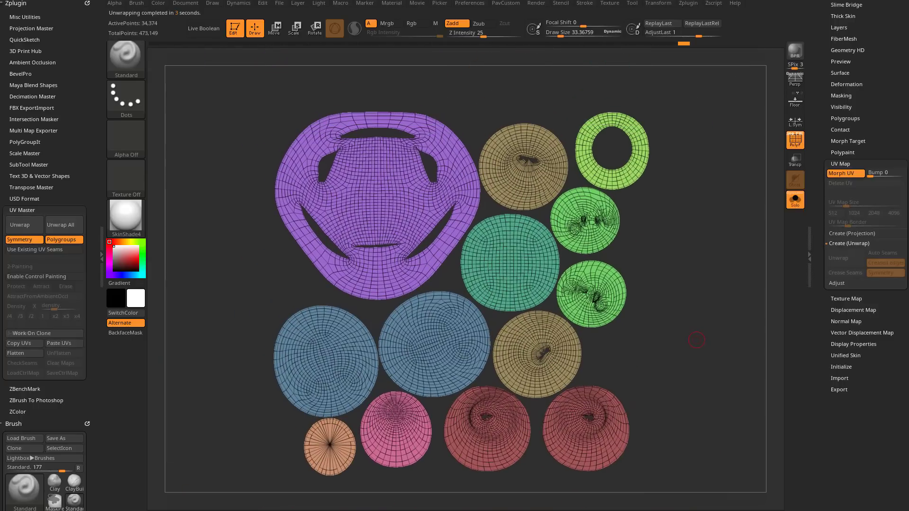
{"action": "scroll", "coordinate": [695, 307], "scroll_direction": "up", "scroll_amount": 3}
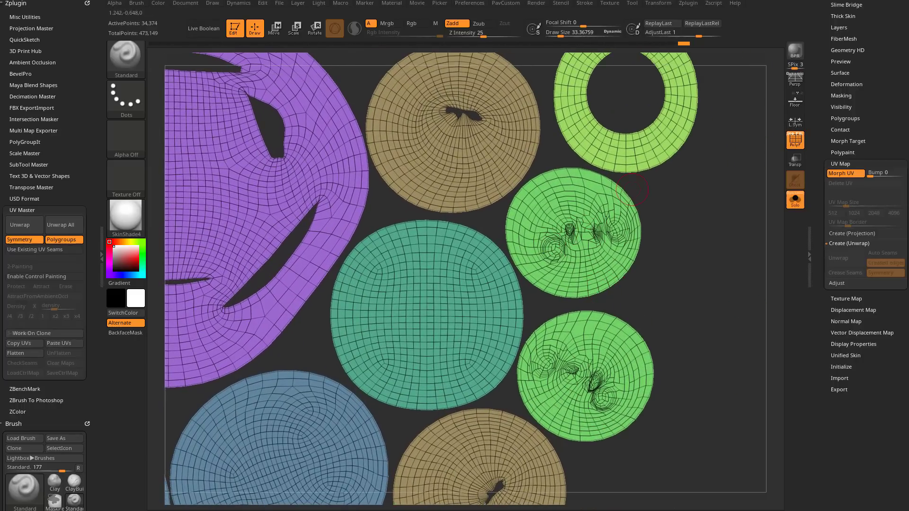
{"action": "mouse_move", "coordinate": [634, 191]}
{"action": "left_mouse_down"}
{"action": "mouse_move", "coordinate": [371, 415]}
{"action": "mouse_move", "coordinate": [680, 237]}
{"action": "left_mouse_up"}
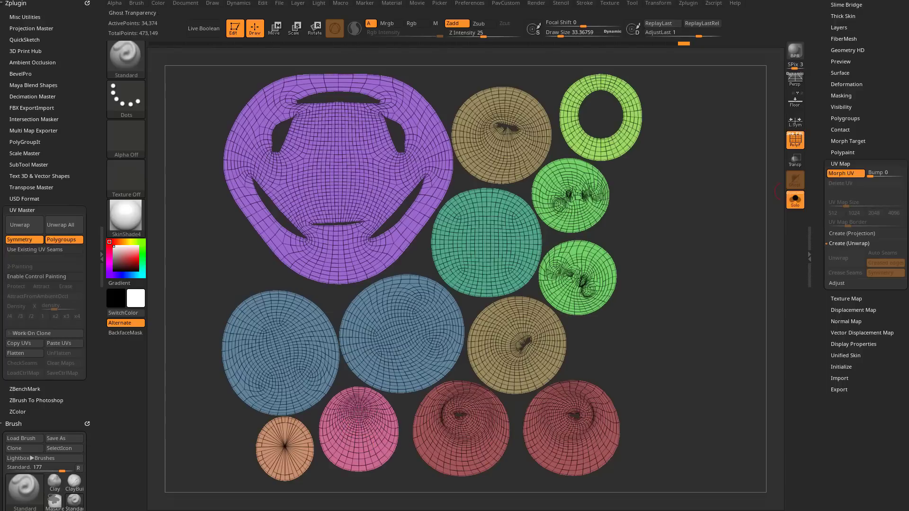
{"action": "left_click", "coordinate": [842, 173]}
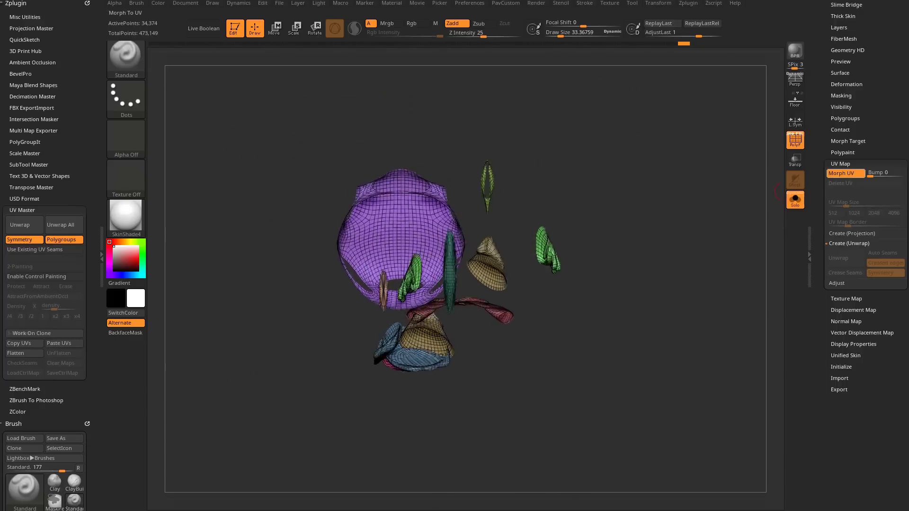
Frame the character, bring up the tool lists and view the neck cap and shoulders up close.
{"action": "key", "text": "f"}
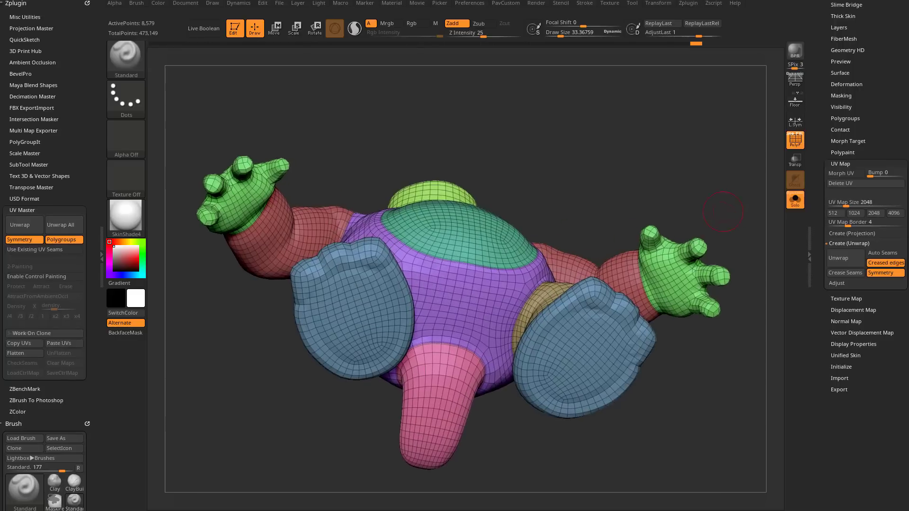
{"action": "mouse_move", "coordinate": [745, 273]}
{"action": "left_mouse_down", "text": "alt"}
{"action": "mouse_move", "coordinate": [747, 207]}
{"action": "mouse_move", "coordinate": [700, 206]}
{"action": "left_mouse_up", "text": "alt"}
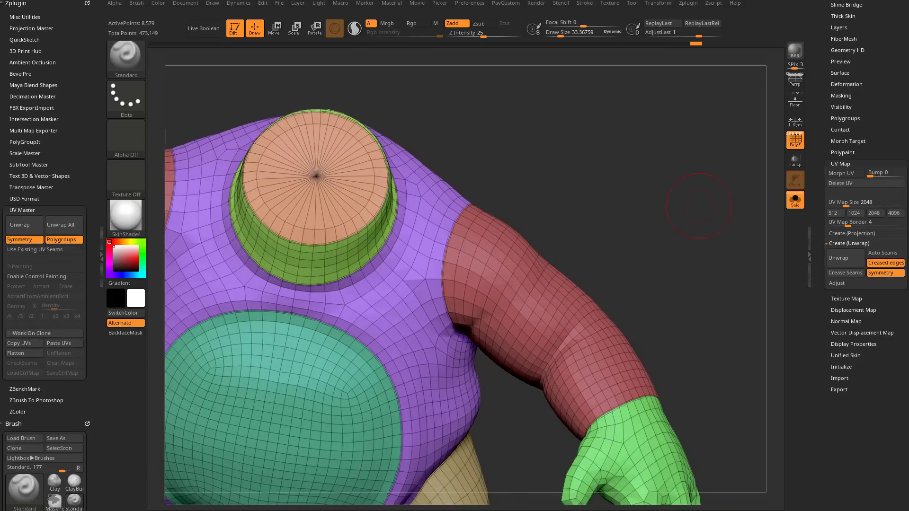
{"action": "key", "text": "F1"}
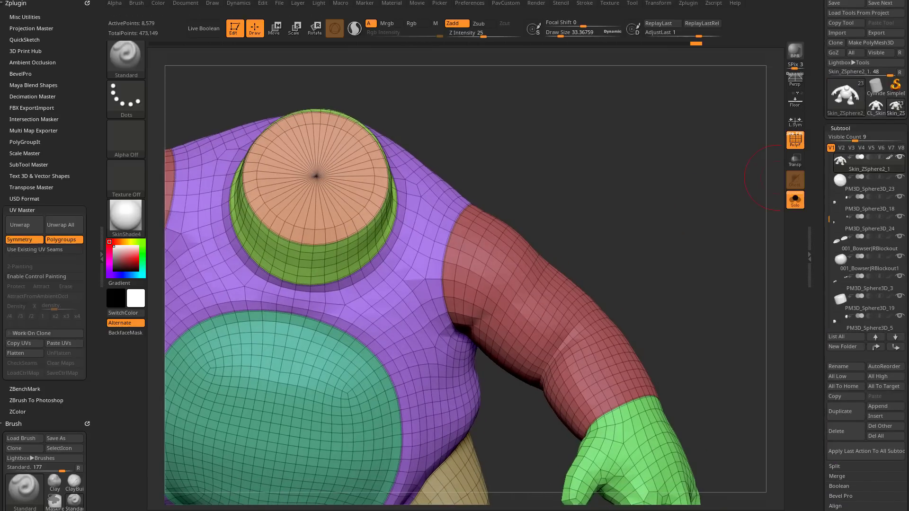
{"action": "scroll", "coordinate": [860, 249], "scroll_direction": "down", "scroll_amount": 5}
{"action": "scroll", "coordinate": [845, 194], "scroll_direction": "down", "scroll_amount": 3}
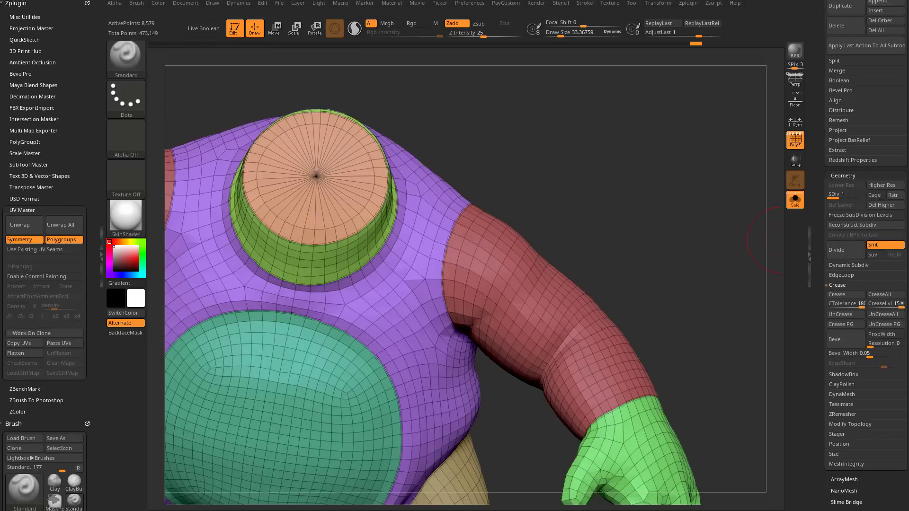
{"action": "right_click_drag", "start_coordinate": [565, 329], "coordinate": [625, 324], "text": "alt"}
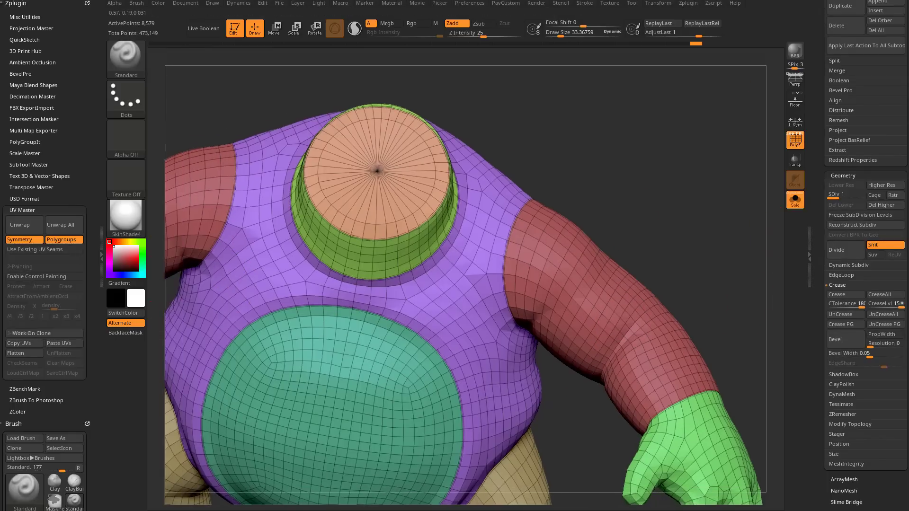
Select the ZModeler brush via the B, Z, M shortcut.
{"action": "key", "text": "b"}
{"action": "key", "text": "z"}
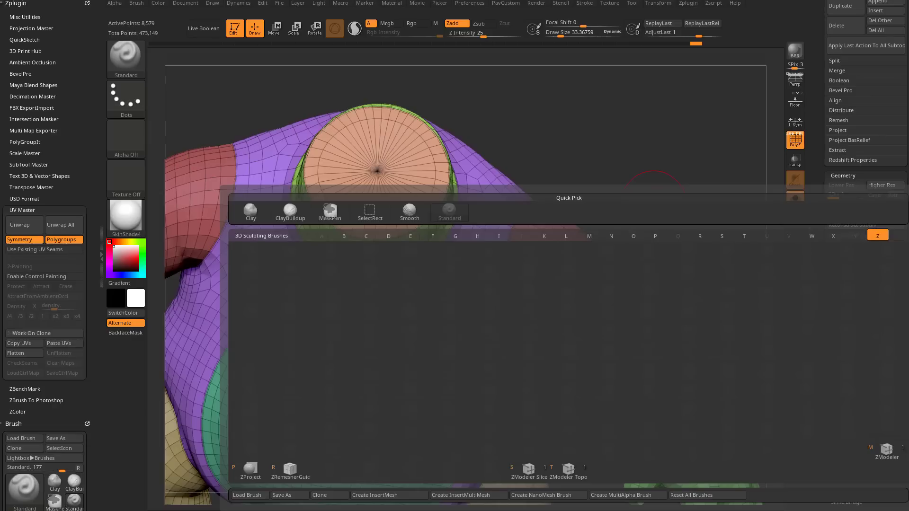
{"action": "key", "text": "m"}
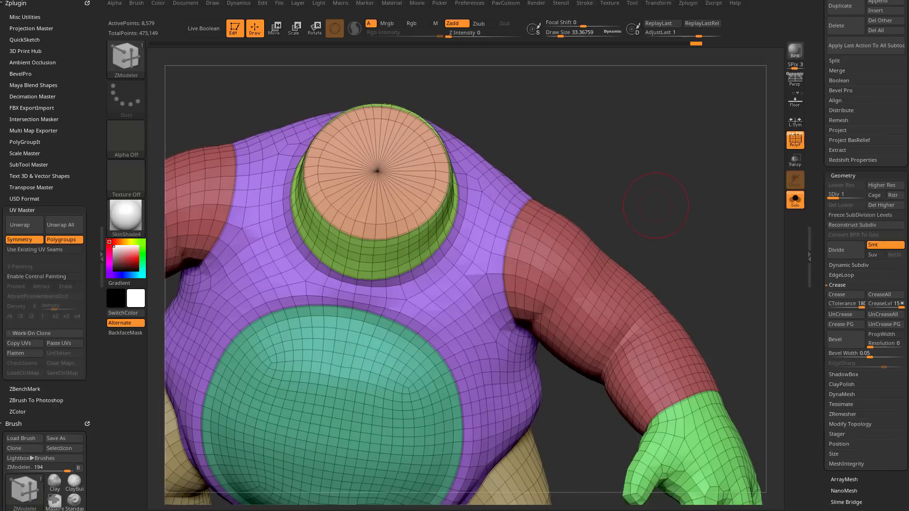
{"action": "key", "text": "b"}
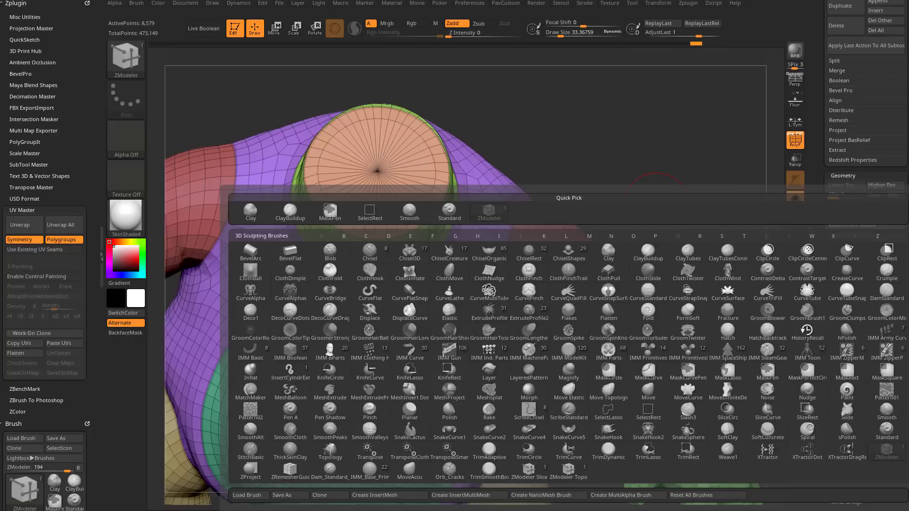
{"action": "key", "text": "Escape"}
Zoom to the shoulder–arm junction and set ZModeler's edge action to Crease with Edge target.
{"action": "key", "text": "f"}
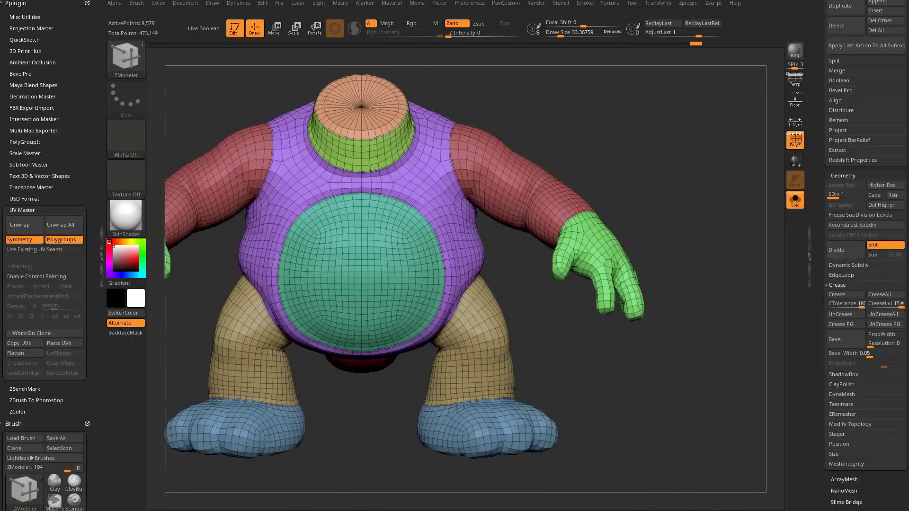
{"action": "right_click_drag", "start_coordinate": [736, 188], "coordinate": [561, 374], "text": "alt"}
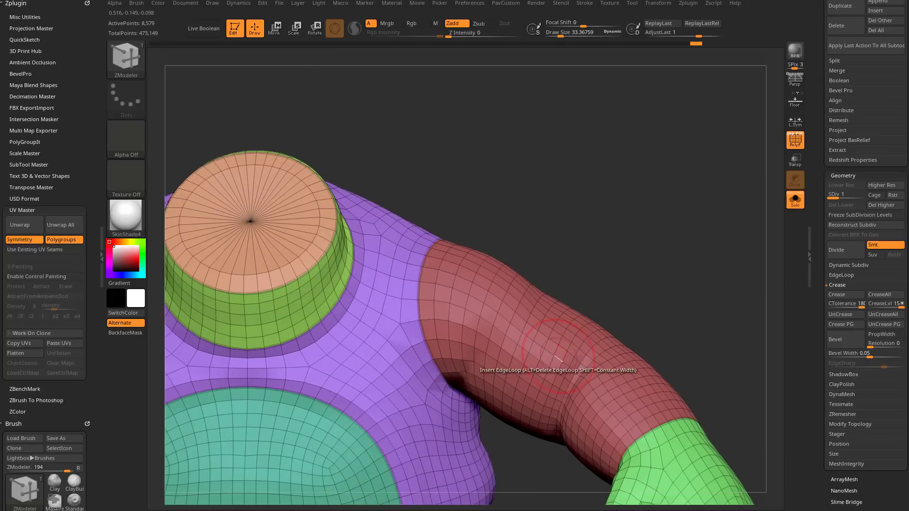
{"action": "key", "text": "space"}
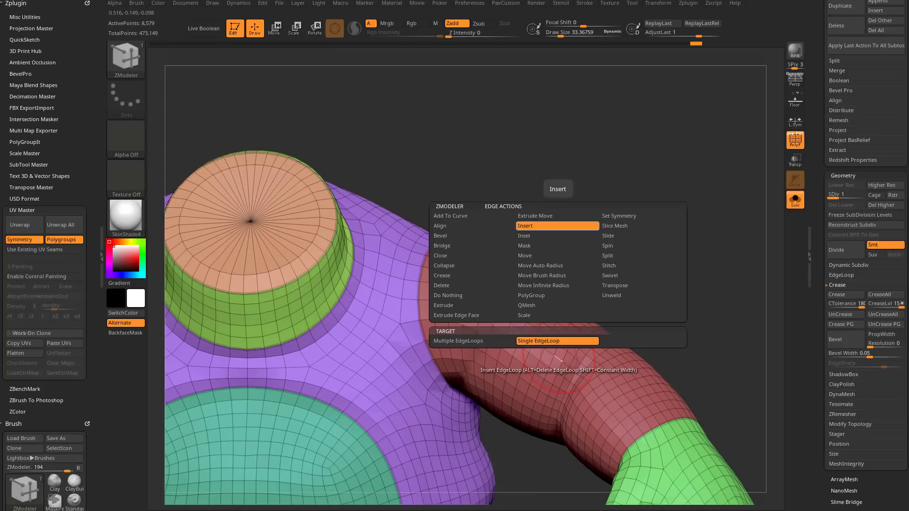
{"action": "left_click", "coordinate": [442, 276]}
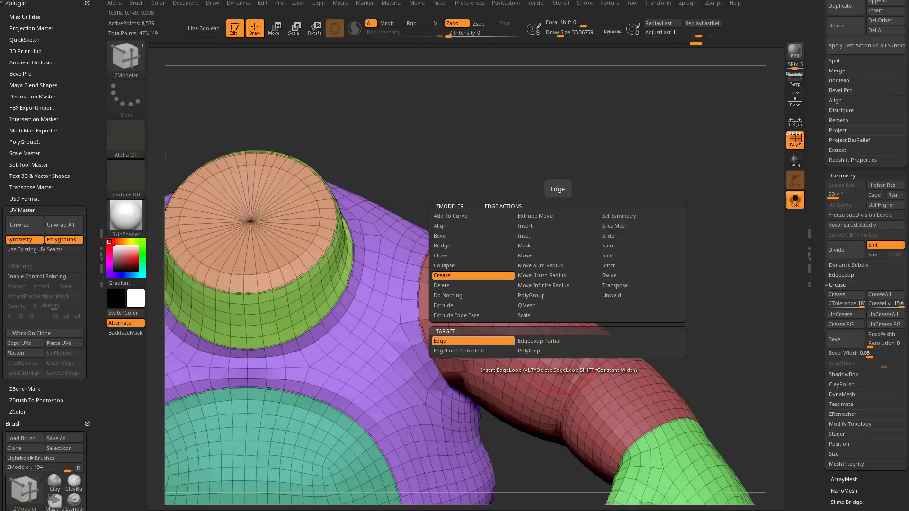
{"action": "right_click_drag", "start_coordinate": [469, 341], "coordinate": [436, 329], "text": "ctrl"}
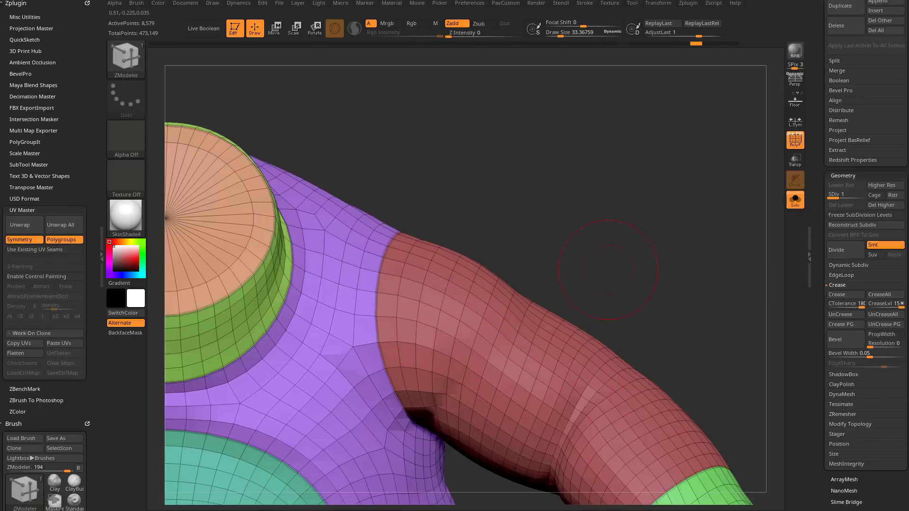
Set Crease to EdgeLoop Complete and crease a loop around the red arm's elbow.
{"action": "key", "text": "space"}
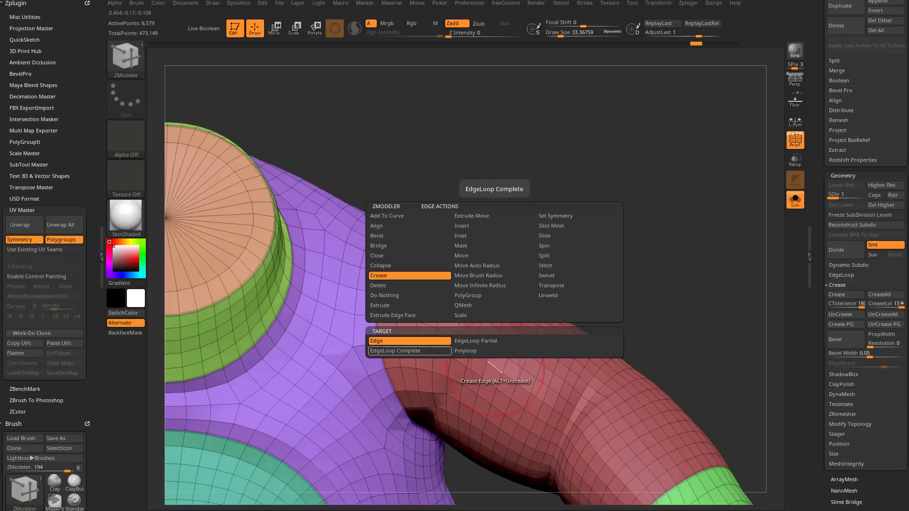
{"action": "left_click", "coordinate": [410, 351]}
{"action": "left_click_drag", "start_coordinate": [568, 178], "coordinate": [497, 142]}
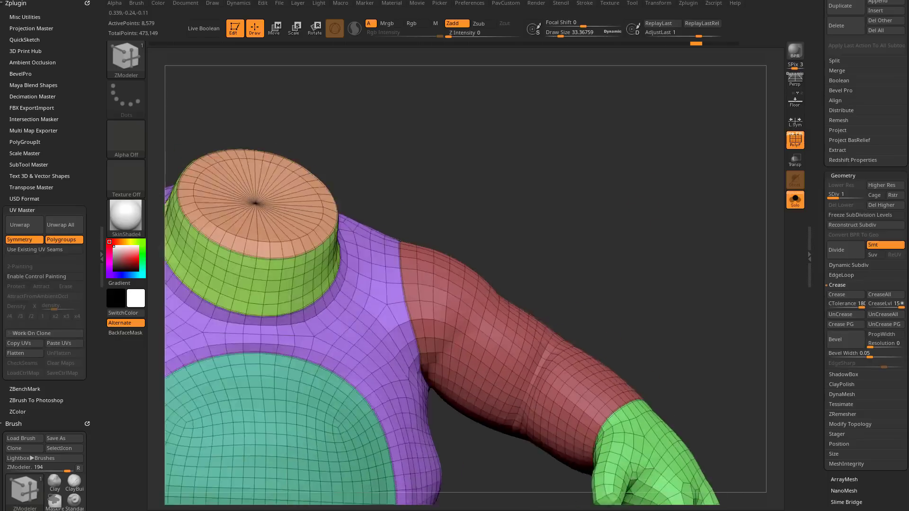
{"action": "scroll", "coordinate": [502, 407], "scroll_direction": "up", "scroll_amount": 2}
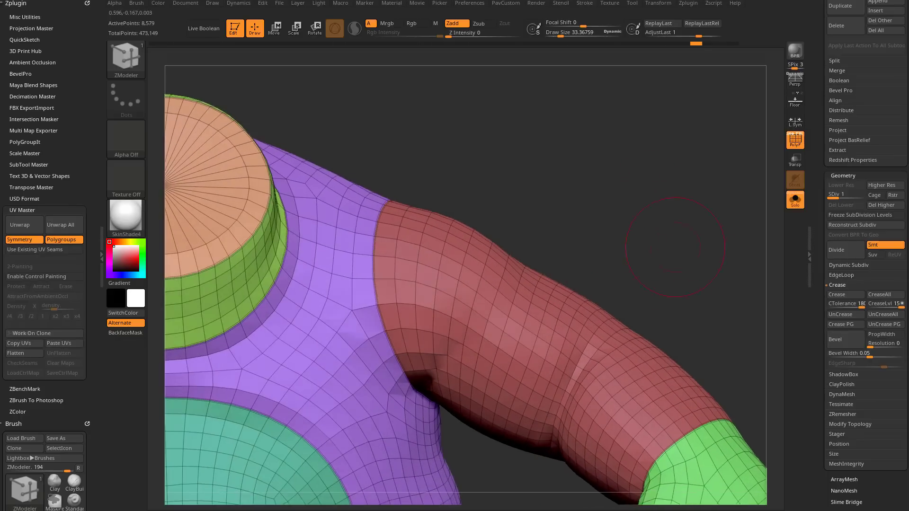
{"action": "scroll", "coordinate": [501, 409], "scroll_direction": "up", "scroll_amount": 2}
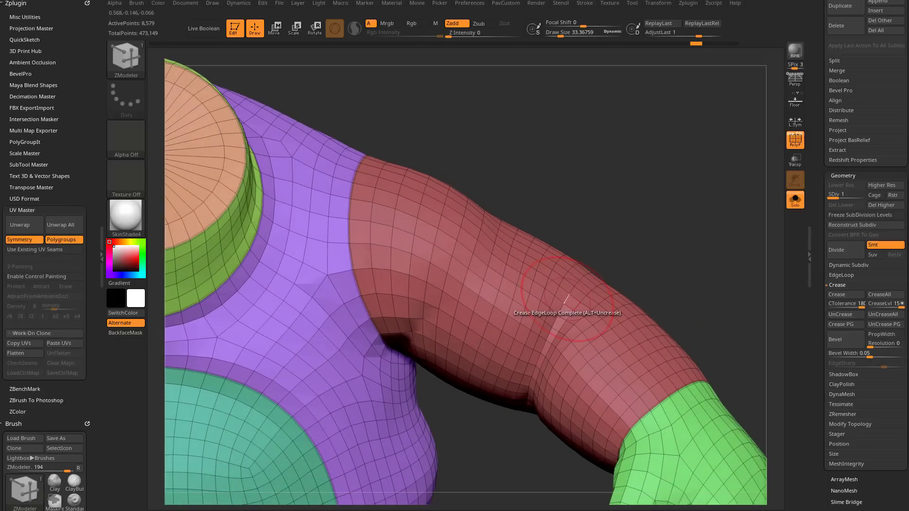
{"action": "left_click", "coordinate": [622, 299]}
{"action": "left_click_drag", "start_coordinate": [675, 213], "coordinate": [625, 156]}
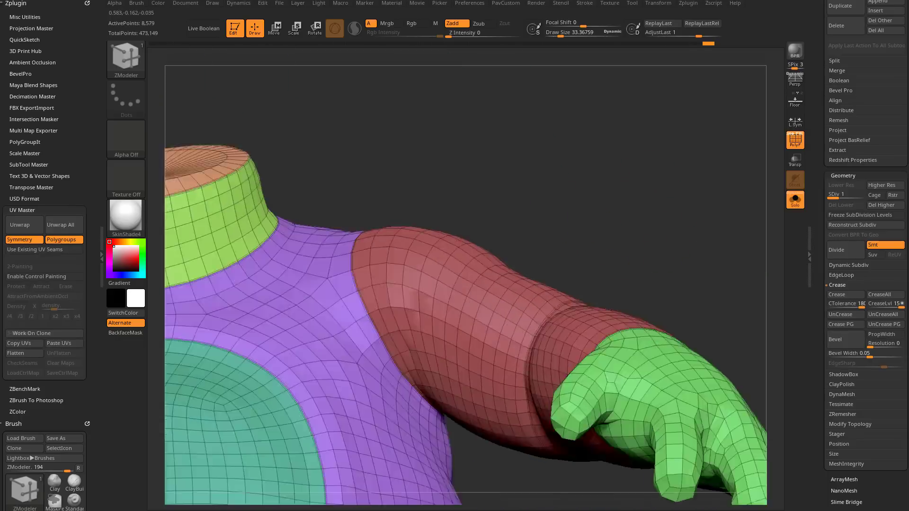
{"action": "mouse_move", "coordinate": [692, 183]}
{"action": "left_mouse_down"}
{"action": "mouse_move", "coordinate": [750, 291]}
{"action": "mouse_move", "coordinate": [607, 291]}
{"action": "mouse_move", "coordinate": [689, 260]}
{"action": "left_mouse_up"}
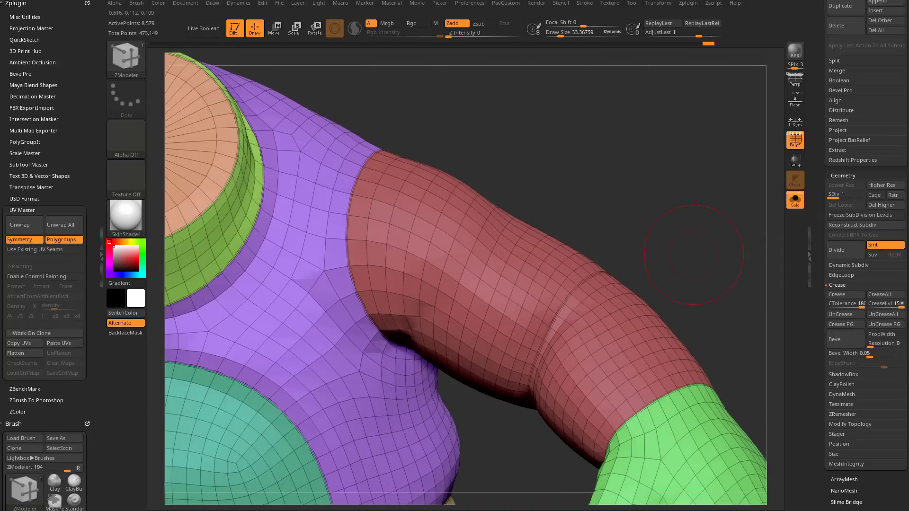
Crease a Polyloop across the red arm, then switch the crease target to single Edge.
{"action": "key", "text": "space"}
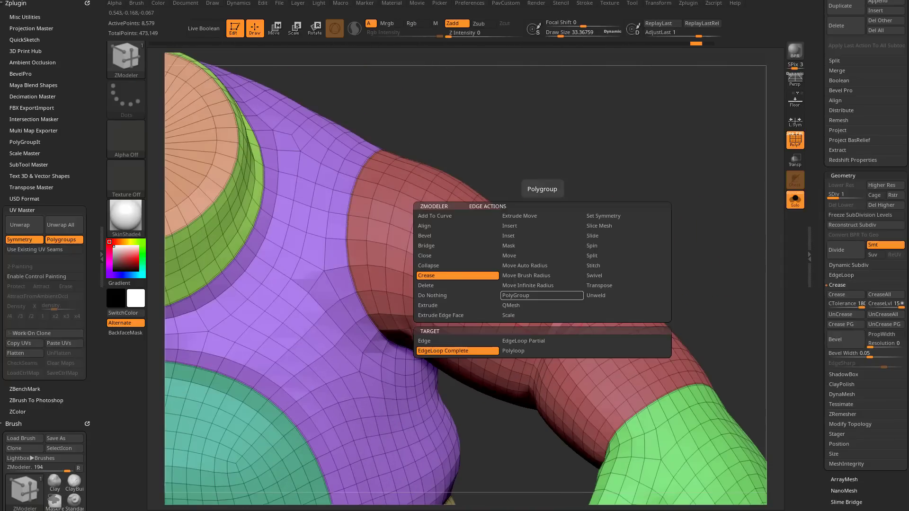
{"action": "left_click", "coordinate": [542, 350]}
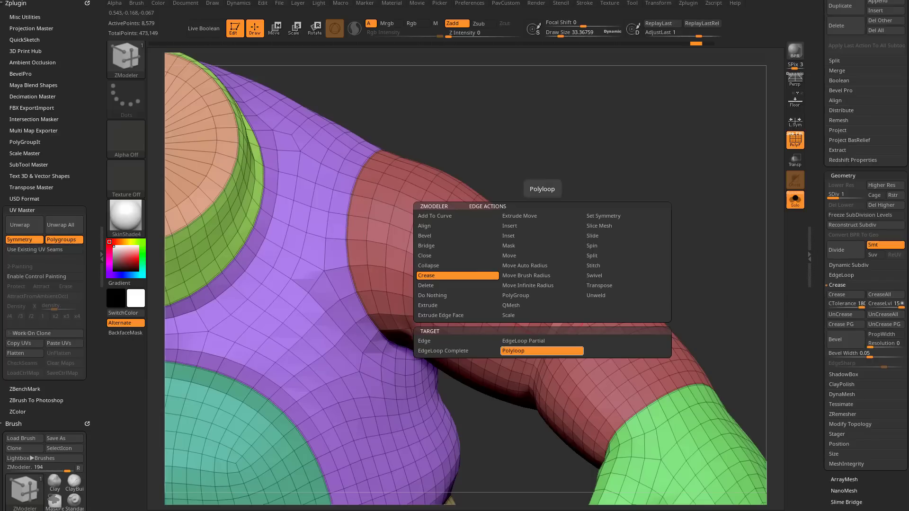
{"action": "left_click", "coordinate": [541, 279]}
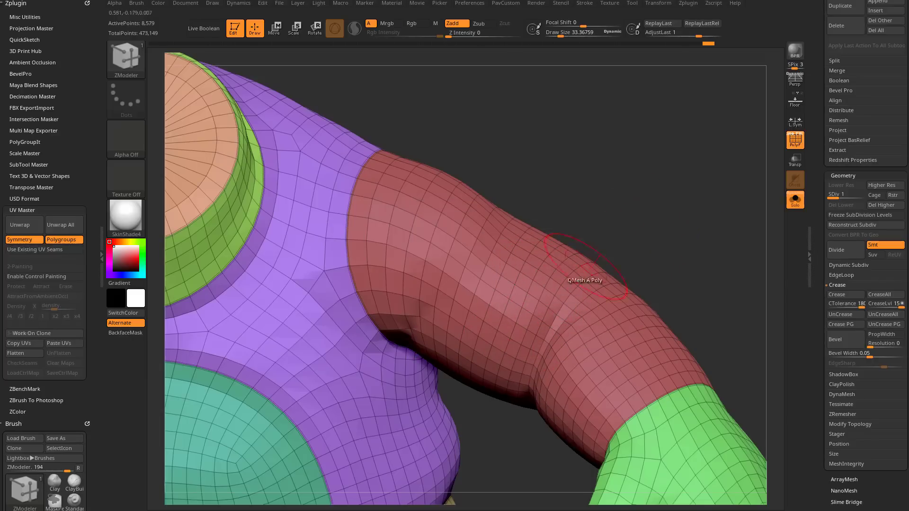
{"action": "key", "text": "space"}
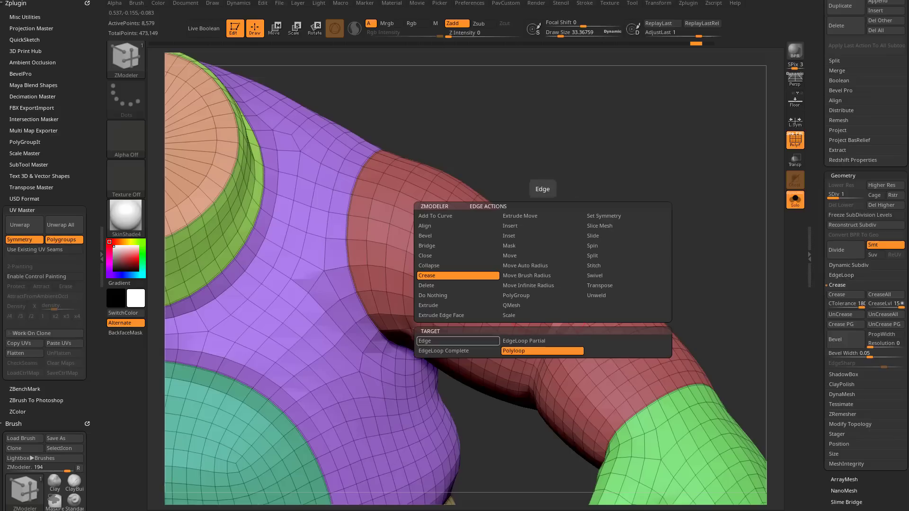
{"action": "left_click", "coordinate": [458, 341]}
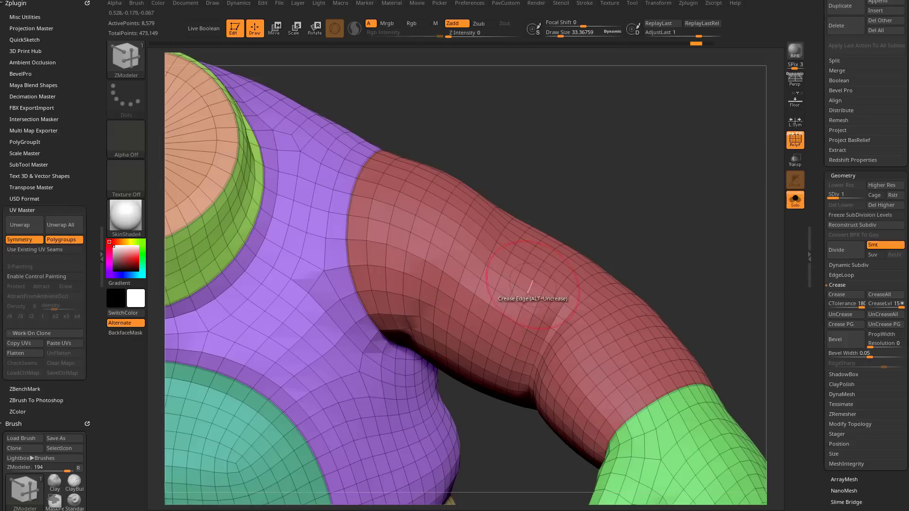
Set the point action to Crease with ShortestPath and adjust Draw Size to 18.76.
{"action": "key", "text": "space"}
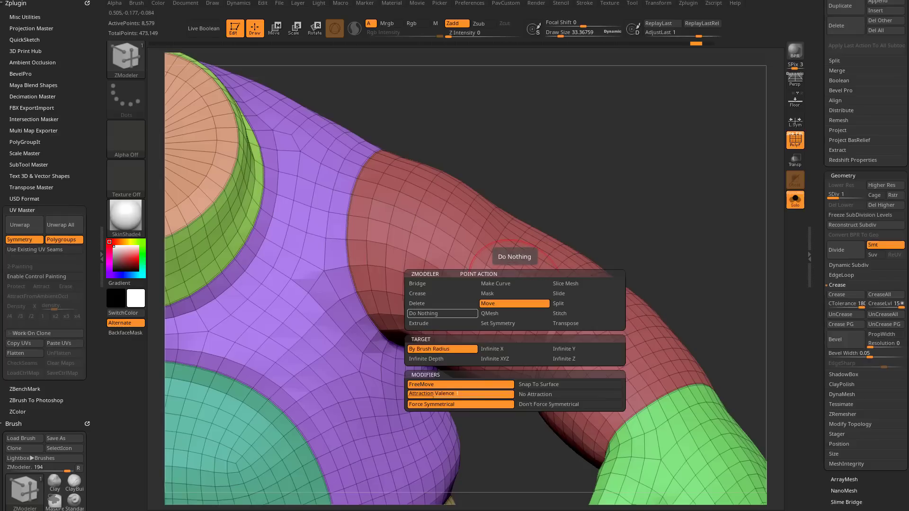
{"action": "left_click", "coordinate": [443, 294]}
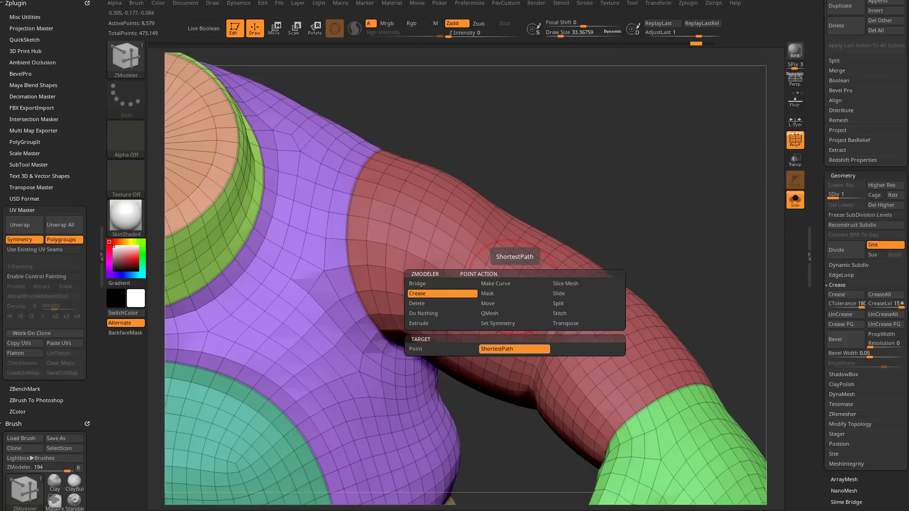
{"action": "key", "text": "s"}
{"action": "mouse_move", "coordinate": [710, 177]}
{"action": "left_mouse_down"}
{"action": "mouse_move", "coordinate": [661, 211]}
{"action": "mouse_move", "coordinate": [642, 200]}
{"action": "mouse_move", "coordinate": [668, 213]}
{"action": "mouse_move", "coordinate": [578, 270]}
{"action": "left_mouse_up"}
{"action": "key", "text": "s"}
{"action": "key", "text": "s"}
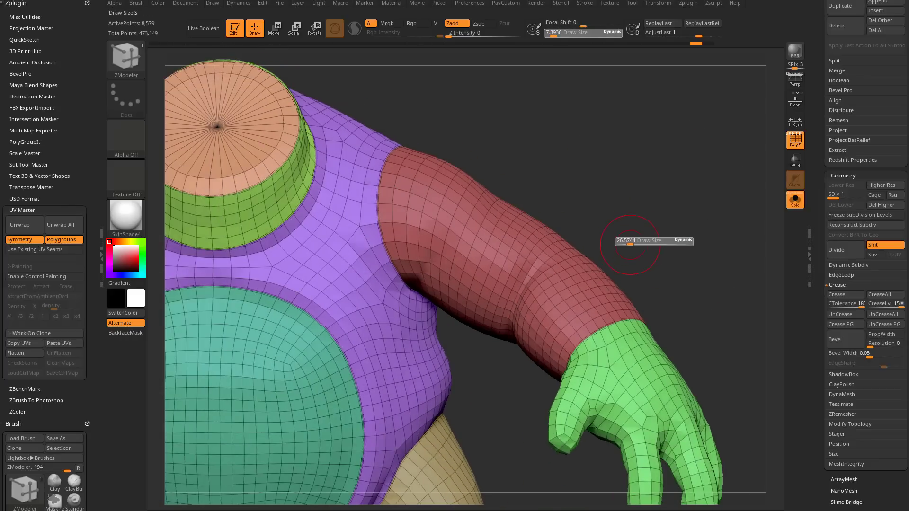
{"action": "left_click_drag", "start_coordinate": [625, 242], "coordinate": [644, 242]}
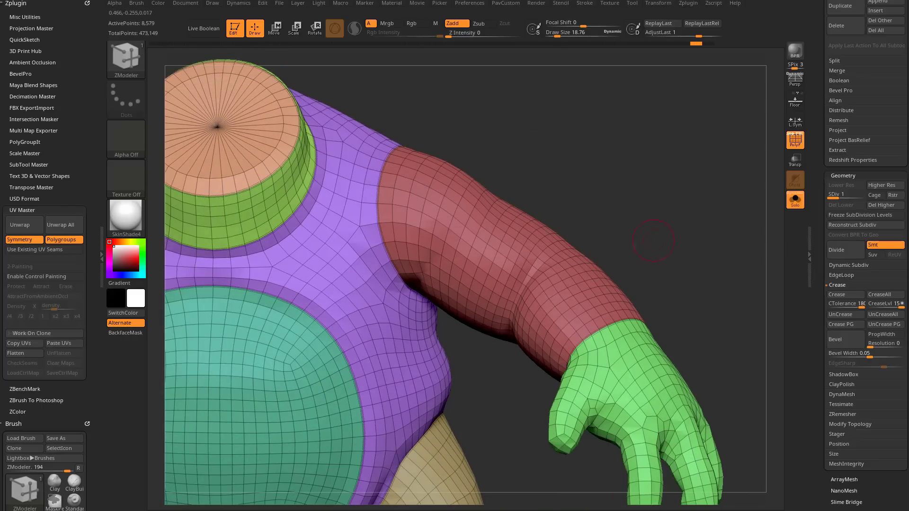
Place the crease path's start point on the red arm near the hand, then orbit back to the front.
{"action": "left_click_drag", "start_coordinate": [759, 188], "coordinate": [495, 199]}
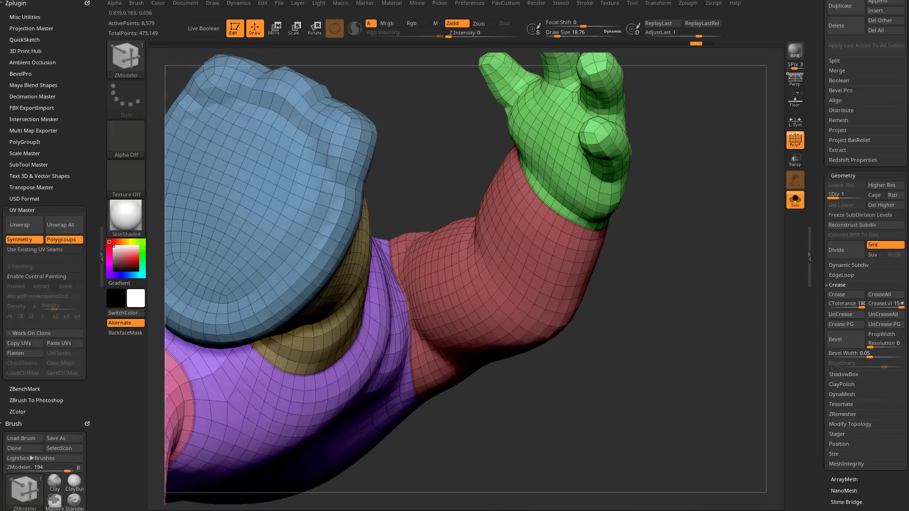
{"action": "left_click_drag", "start_coordinate": [521, 266], "coordinate": [545, 297]}
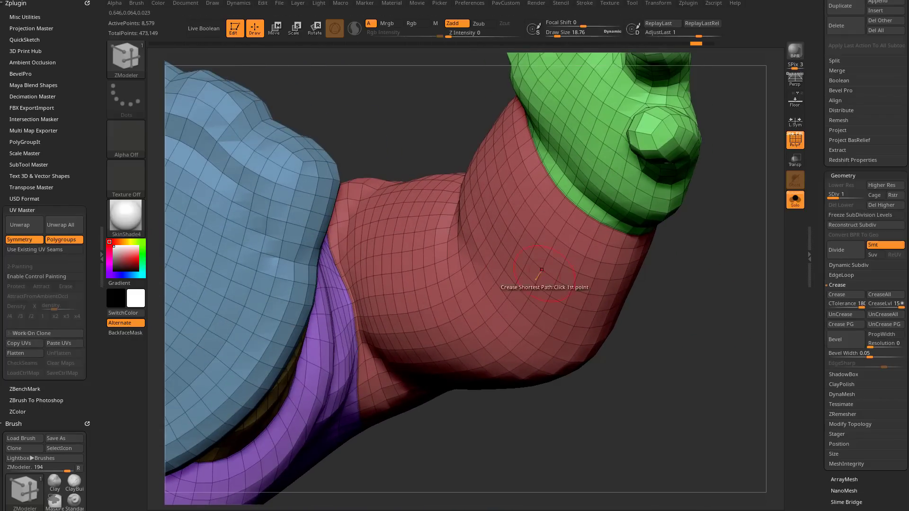
{"action": "mouse_move", "coordinate": [355, 362]}
{"action": "left_mouse_down"}
{"action": "mouse_move", "coordinate": [398, 356]}
{"action": "mouse_move", "coordinate": [719, 387]}
{"action": "left_mouse_up"}
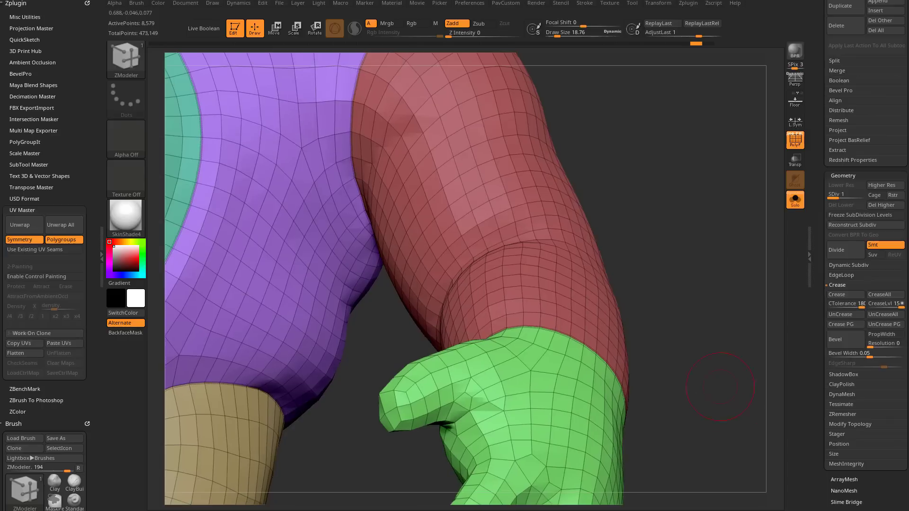
{"action": "left_click_drag", "start_coordinate": [670, 165], "coordinate": [365, 342]}
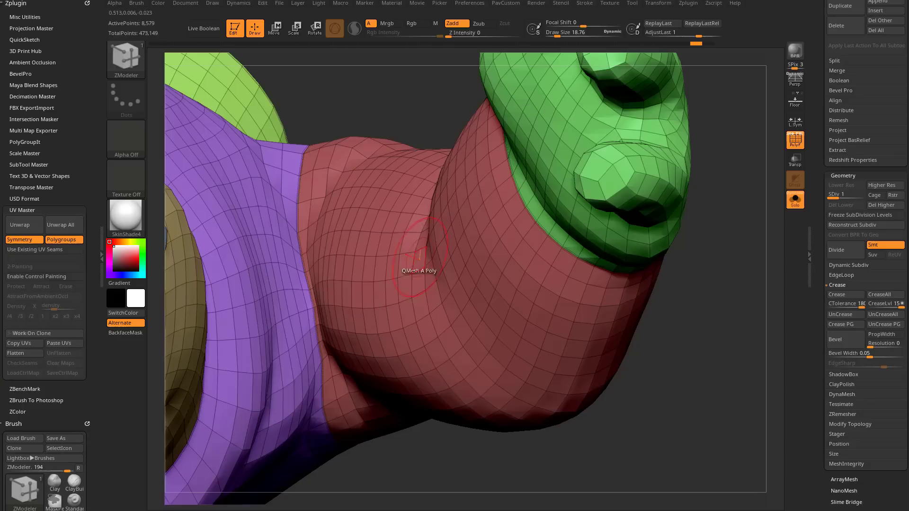
{"action": "left_click", "coordinate": [503, 171]}
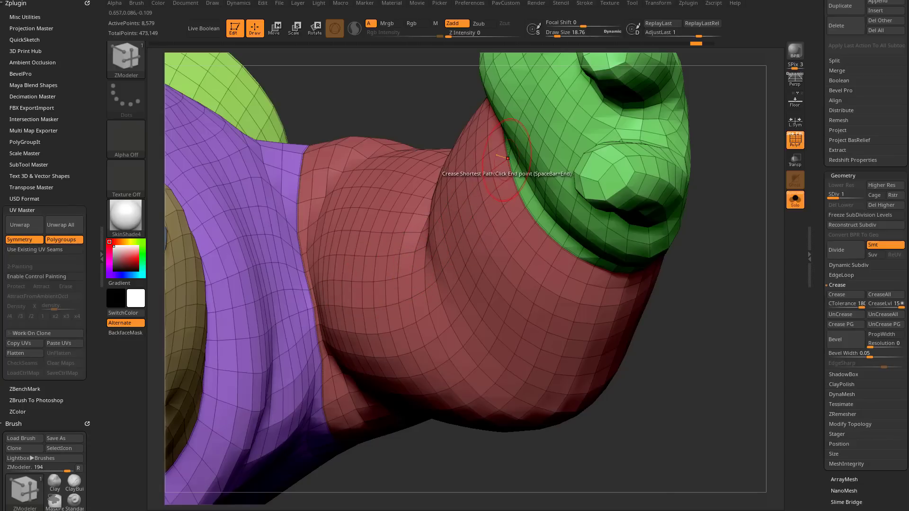
{"action": "left_click_drag", "start_coordinate": [533, 223], "coordinate": [448, 302]}
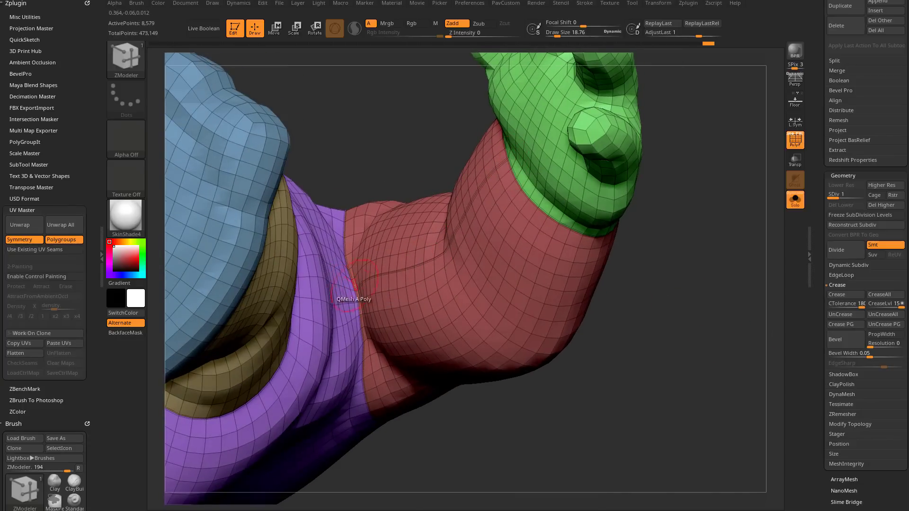
{"action": "mouse_move", "coordinate": [497, 288]}
{"action": "left_mouse_down"}
{"action": "mouse_move", "coordinate": [644, 282]}
{"action": "mouse_move", "coordinate": [497, 269]}
{"action": "mouse_move", "coordinate": [561, 267]}
{"action": "left_mouse_up"}
{"action": "left_click_drag", "start_coordinate": [426, 274], "coordinate": [400, 270]}
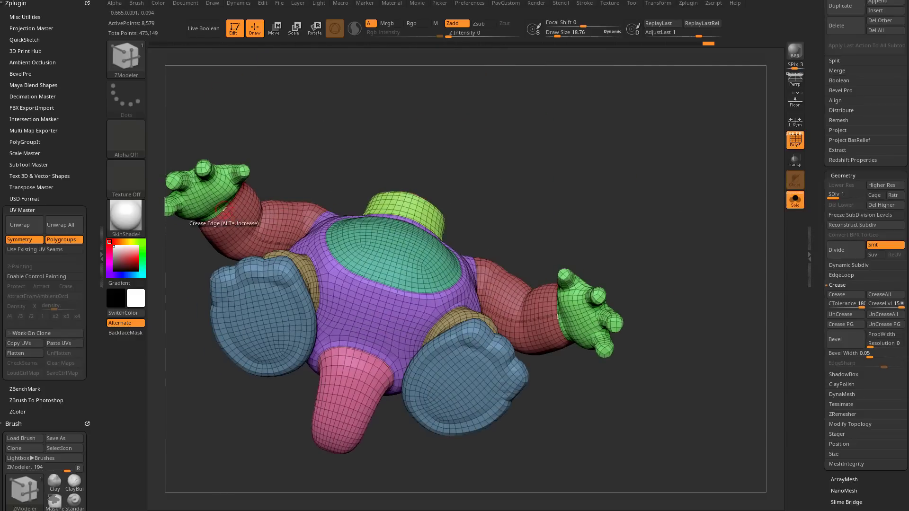
{"action": "mouse_move", "coordinate": [327, 248]}
{"action": "left_mouse_down"}
{"action": "mouse_move", "coordinate": [326, 142]}
{"action": "mouse_move", "coordinate": [497, 213]}
{"action": "mouse_move", "coordinate": [684, 211]}
{"action": "mouse_move", "coordinate": [590, 252]}
{"action": "mouse_move", "coordinate": [678, 180]}
{"action": "mouse_move", "coordinate": [715, 128]}
{"action": "left_mouse_up"}
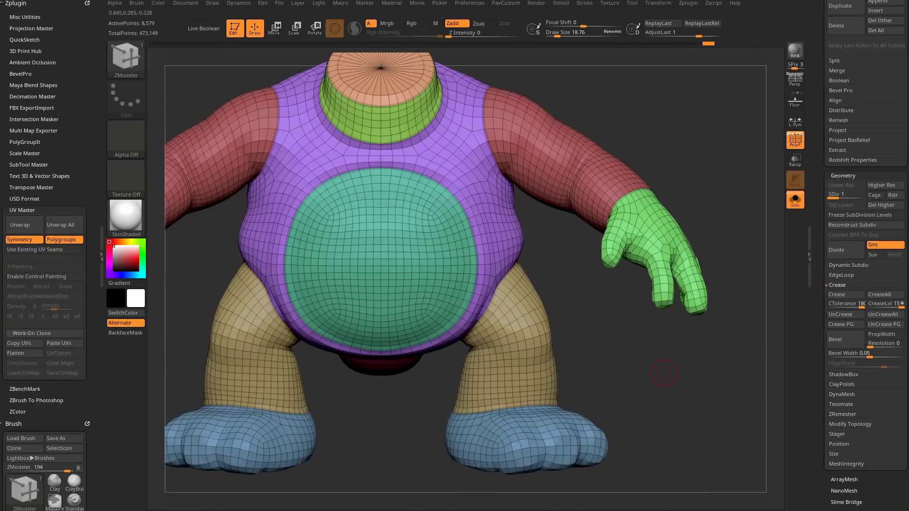
Finish the shortest-path crease on the pink limb beneath the body and return to the full character.
{"action": "mouse_move", "coordinate": [664, 374]}
{"action": "left_mouse_down"}
{"action": "mouse_move", "coordinate": [492, 331]}
{"action": "mouse_move", "coordinate": [561, 211]}
{"action": "left_mouse_up"}
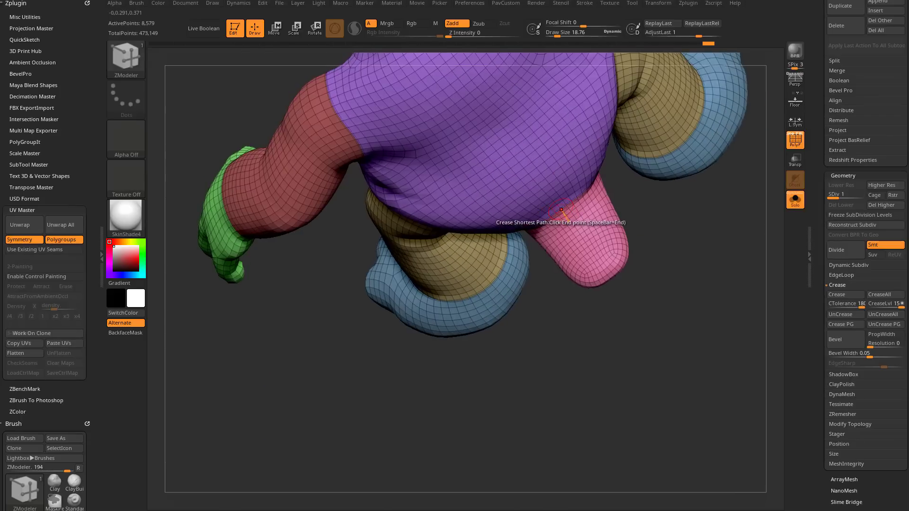
{"action": "mouse_move", "coordinate": [608, 259]}
{"action": "left_mouse_down"}
{"action": "mouse_move", "coordinate": [561, 306]}
{"action": "mouse_move", "coordinate": [458, 308]}
{"action": "left_mouse_up"}
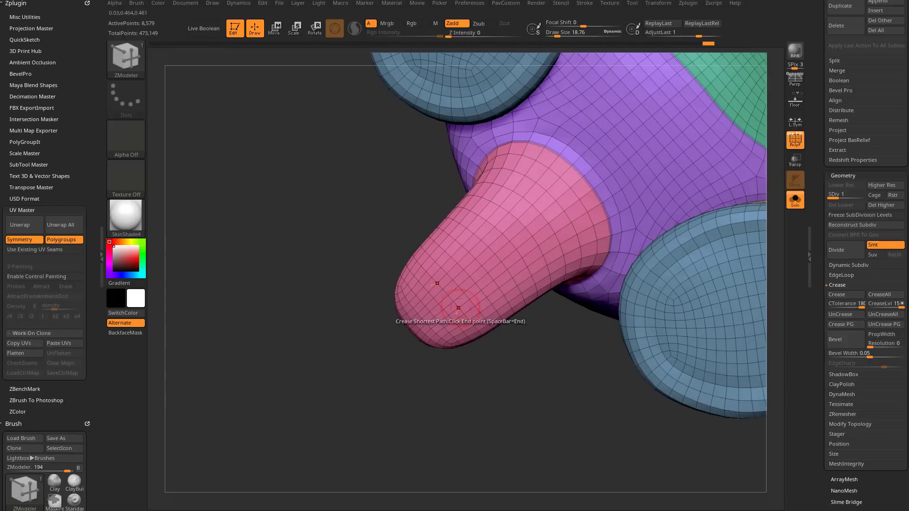
{"action": "left_click", "coordinate": [458, 307]}
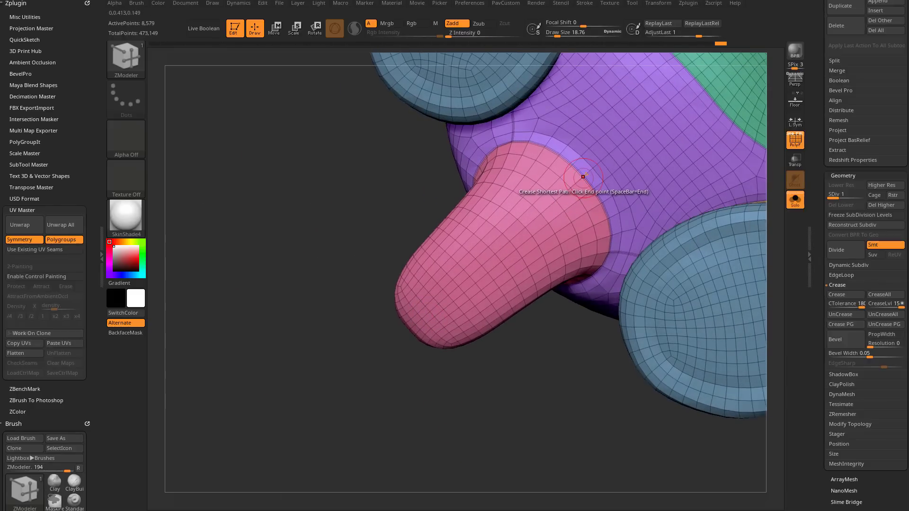
{"action": "key", "text": "space"}
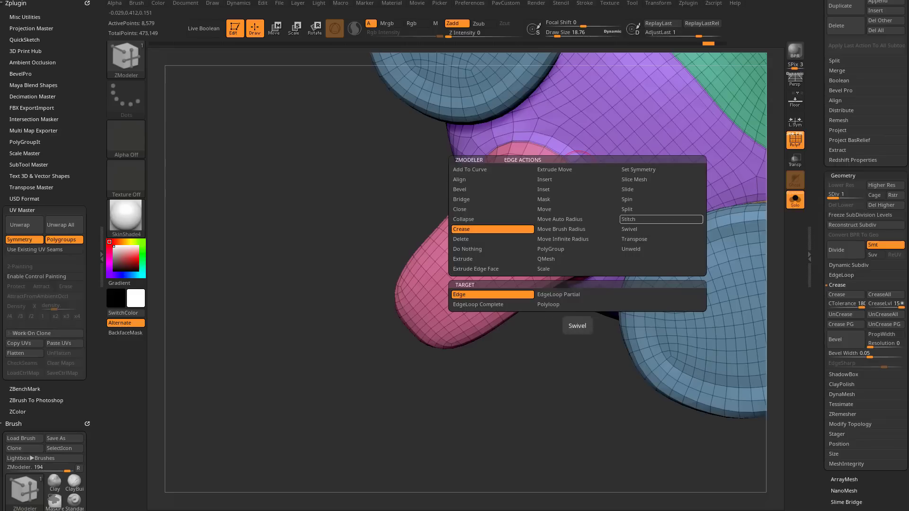
{"action": "left_click", "coordinate": [546, 259]}
{"action": "left_click", "coordinate": [469, 295]}
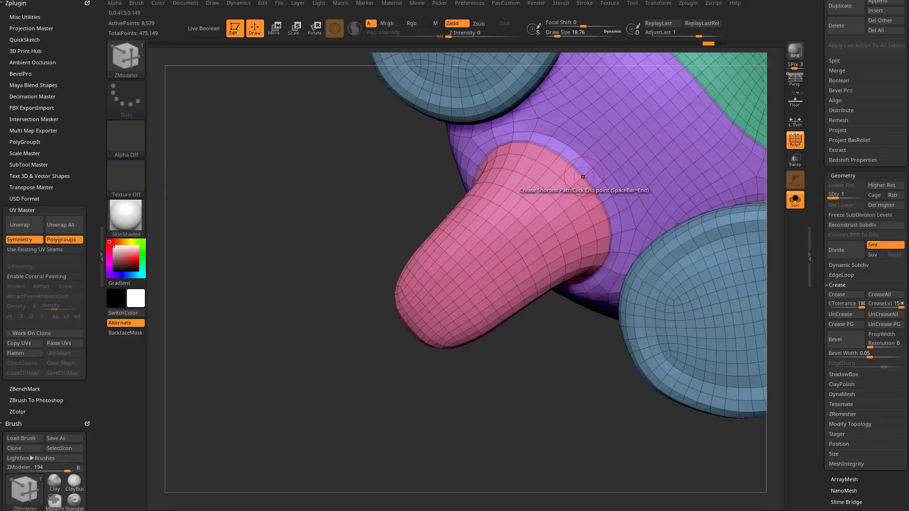
{"action": "right_click_drag", "start_coordinate": [498, 254], "coordinate": [582, 176]}
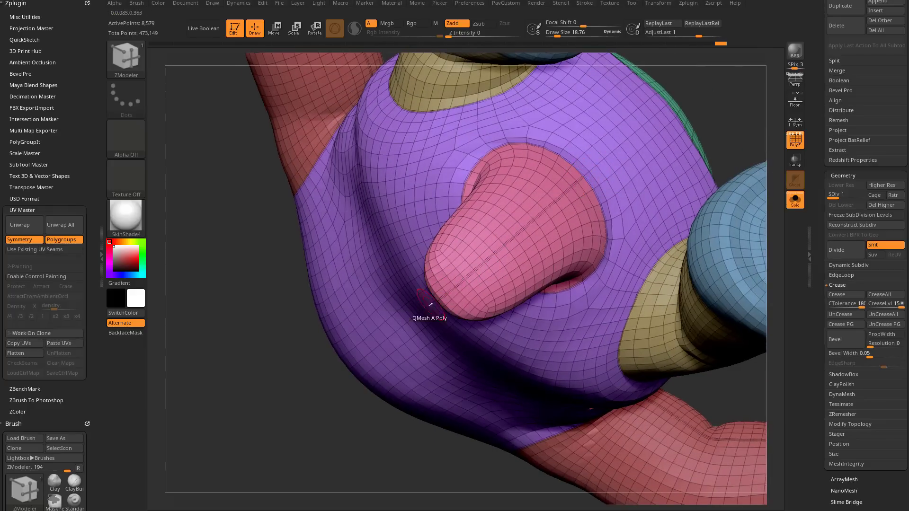
{"action": "mouse_move", "coordinate": [430, 304]}
{"action": "right_mouse_down"}
{"action": "mouse_move", "coordinate": [455, 398]}
{"action": "mouse_move", "coordinate": [427, 369]}
{"action": "mouse_move", "coordinate": [428, 277]}
{"action": "mouse_move", "coordinate": [536, 237]}
{"action": "right_mouse_up"}
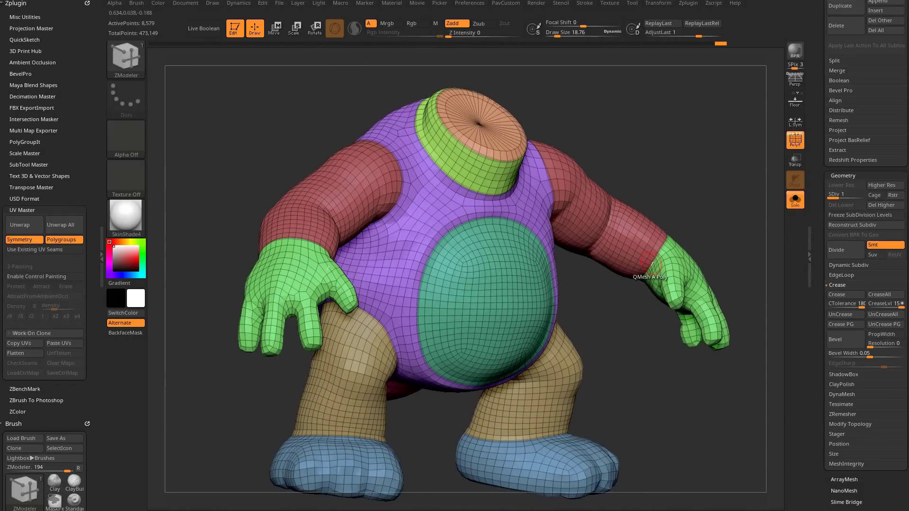
Zoom onto the green hand and choose Crease ShortestPath from the point actions.
{"action": "mouse_move", "coordinate": [643, 274]}
{"action": "right_mouse_down", "text": "alt"}
{"action": "mouse_move", "coordinate": [673, 186]}
{"action": "mouse_move", "coordinate": [432, 217]}
{"action": "mouse_move", "coordinate": [414, 253]}
{"action": "mouse_move", "coordinate": [424, 210]}
{"action": "right_mouse_up", "text": "alt"}
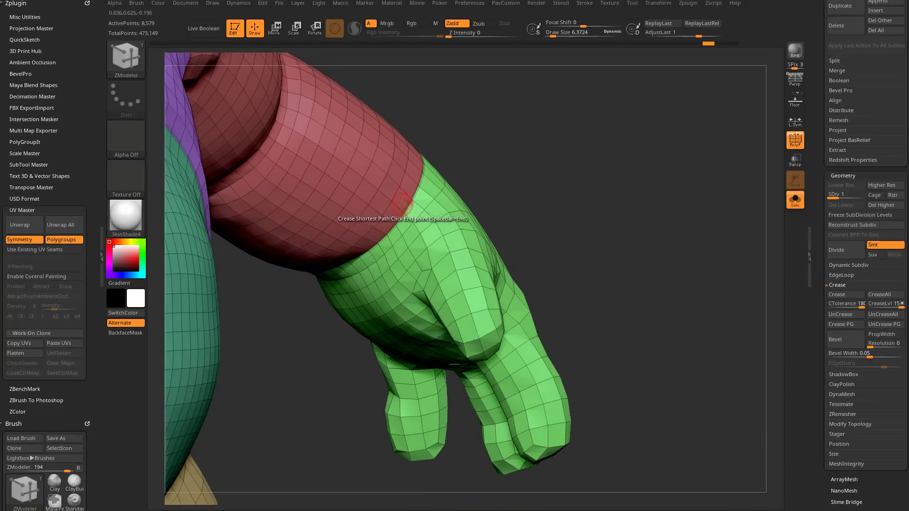
{"action": "right_click_drag", "start_coordinate": [519, 184], "coordinate": [401, 204]}
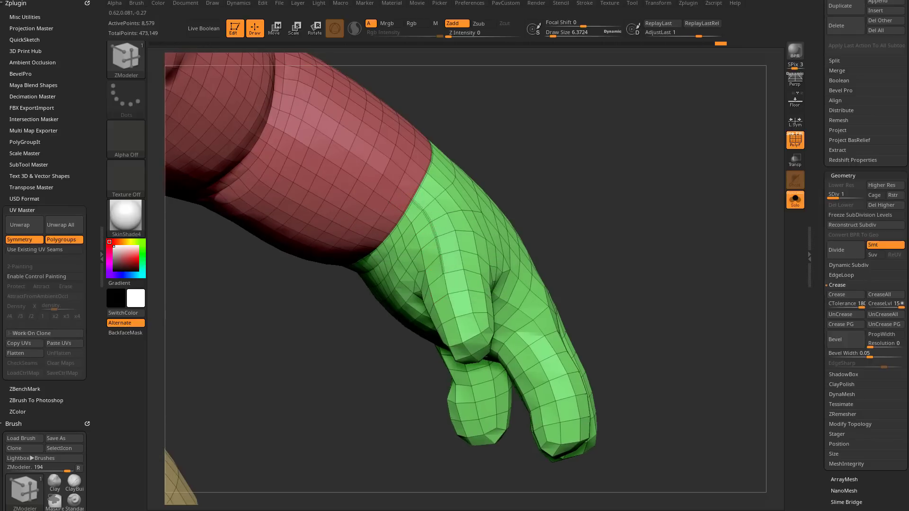
{"action": "right_click_drag", "start_coordinate": [440, 220], "coordinate": [417, 237]}
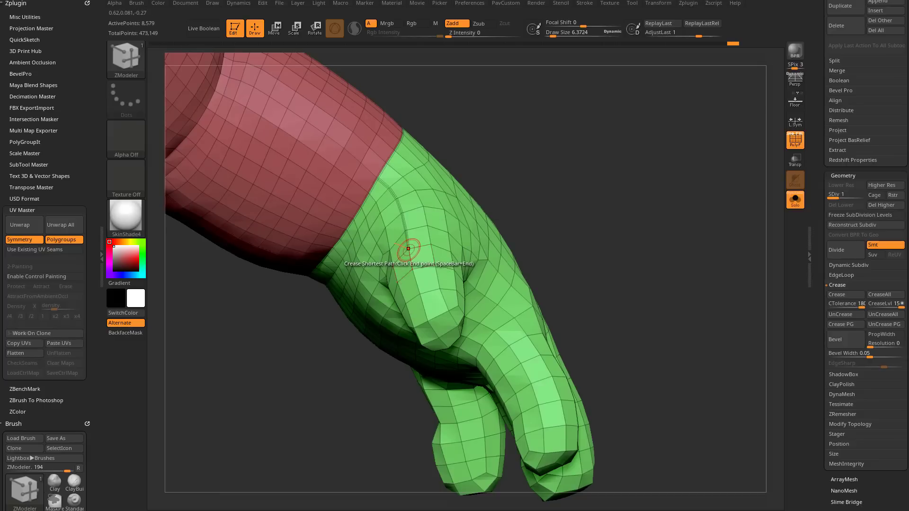
{"action": "key", "text": "space"}
{"action": "left_click", "coordinate": [336, 258]}
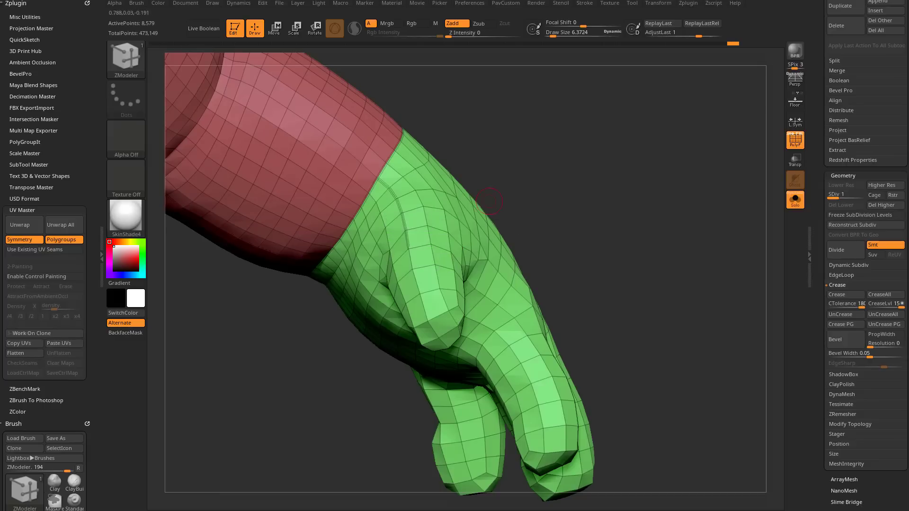
{"action": "right_click_drag", "start_coordinate": [490, 224], "coordinate": [426, 295]}
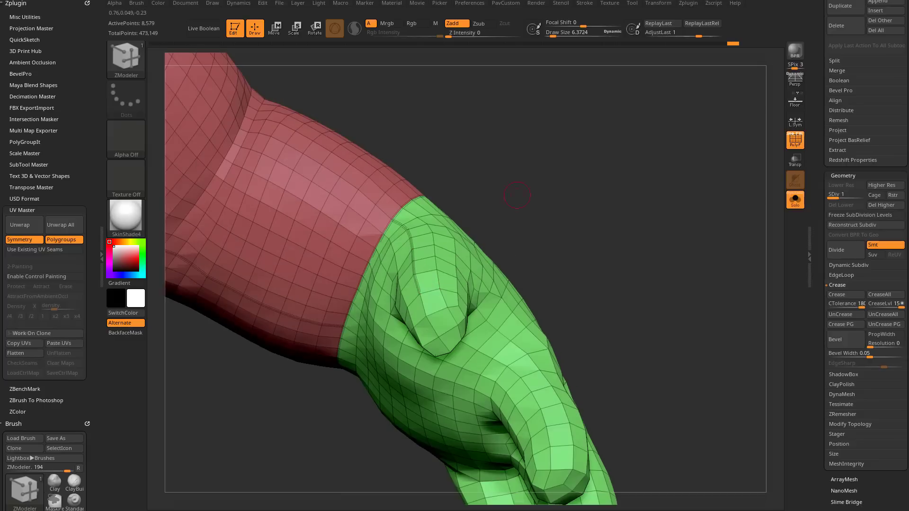
{"action": "mouse_move", "coordinate": [547, 246]}
{"action": "right_mouse_down"}
{"action": "mouse_move", "coordinate": [416, 281]}
{"action": "mouse_move", "coordinate": [502, 171]}
{"action": "right_mouse_up"}
{"action": "right_click_drag", "start_coordinate": [423, 282], "coordinate": [451, 265]}
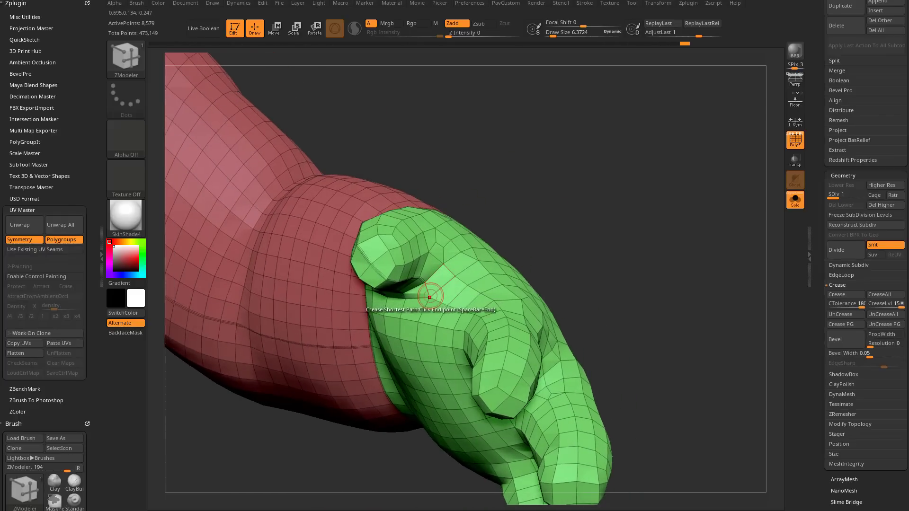
{"action": "right_click_drag", "start_coordinate": [485, 308], "coordinate": [458, 284]}
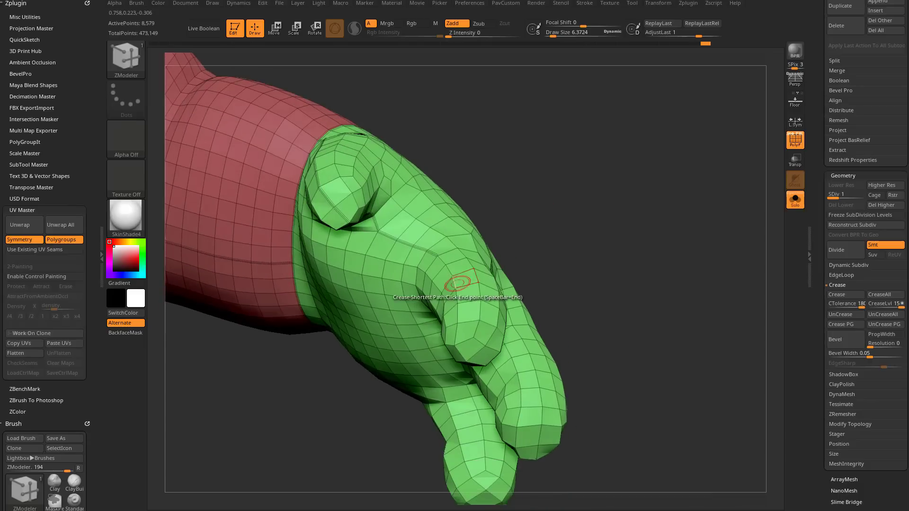
{"action": "mouse_move", "coordinate": [456, 324]}
{"action": "right_mouse_down"}
{"action": "mouse_move", "coordinate": [453, 342]}
{"action": "mouse_move", "coordinate": [483, 313]}
{"action": "mouse_move", "coordinate": [468, 338]}
{"action": "mouse_move", "coordinate": [455, 332]}
{"action": "mouse_move", "coordinate": [458, 323]}
{"action": "right_mouse_up"}
Crease an edge path to a vertex between the green fingers, then return to the front view.
{"action": "mouse_move", "coordinate": [528, 246]}
{"action": "right_mouse_down"}
{"action": "mouse_move", "coordinate": [470, 345]}
{"action": "mouse_move", "coordinate": [476, 352]}
{"action": "right_mouse_up"}
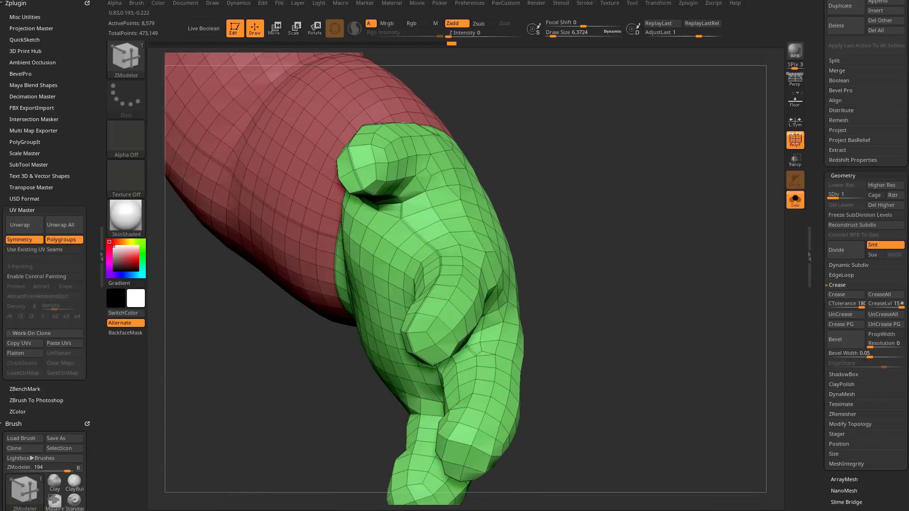
{"action": "mouse_move", "coordinate": [550, 328]}
{"action": "right_mouse_down"}
{"action": "mouse_move", "coordinate": [461, 335]}
{"action": "mouse_move", "coordinate": [544, 298]}
{"action": "right_mouse_up"}
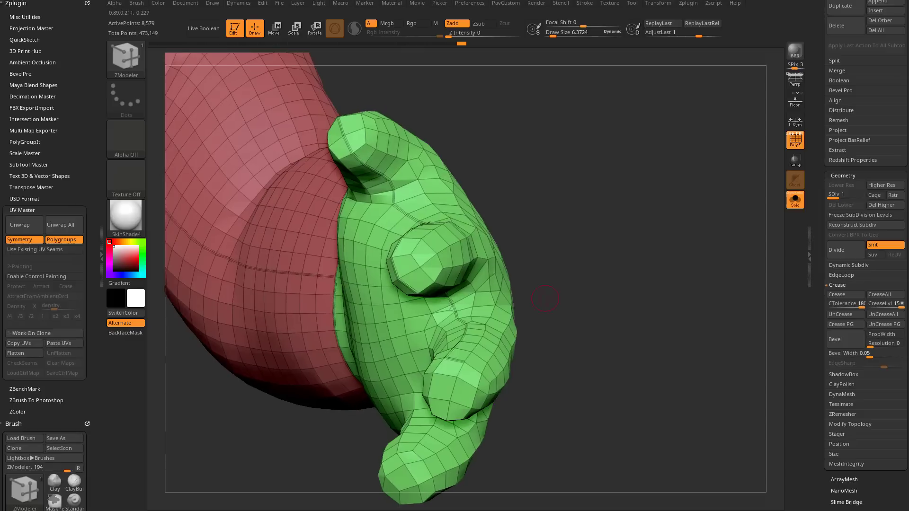
{"action": "right_click_drag", "start_coordinate": [450, 402], "coordinate": [473, 304]}
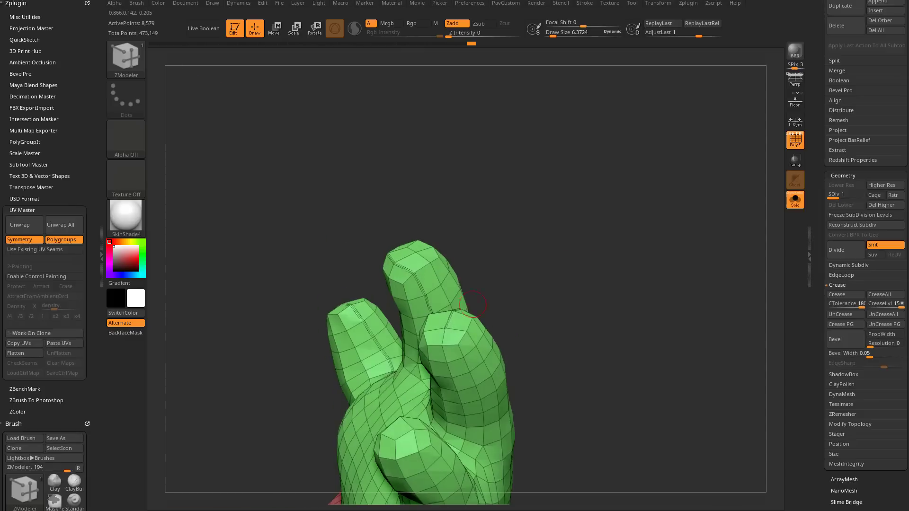
{"action": "right_click_drag", "start_coordinate": [441, 346], "coordinate": [439, 134]}
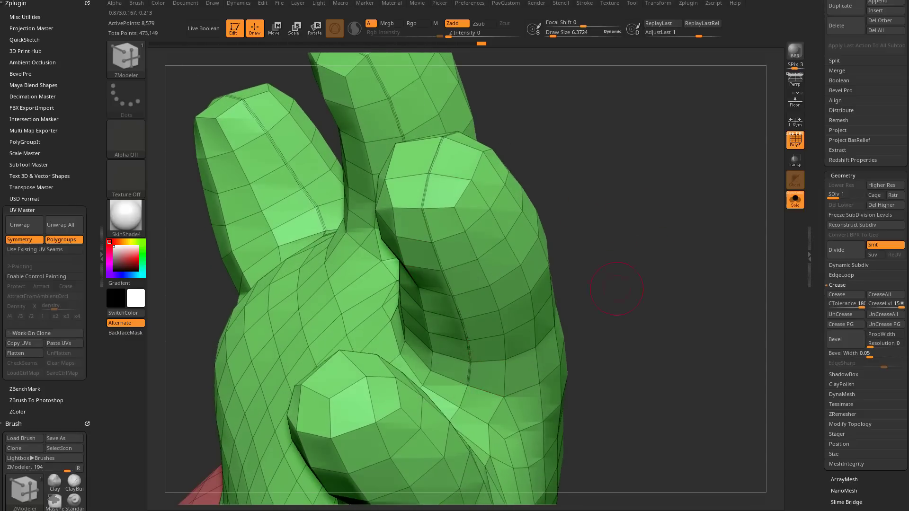
{"action": "right_click_drag", "start_coordinate": [617, 288], "coordinate": [470, 344]}
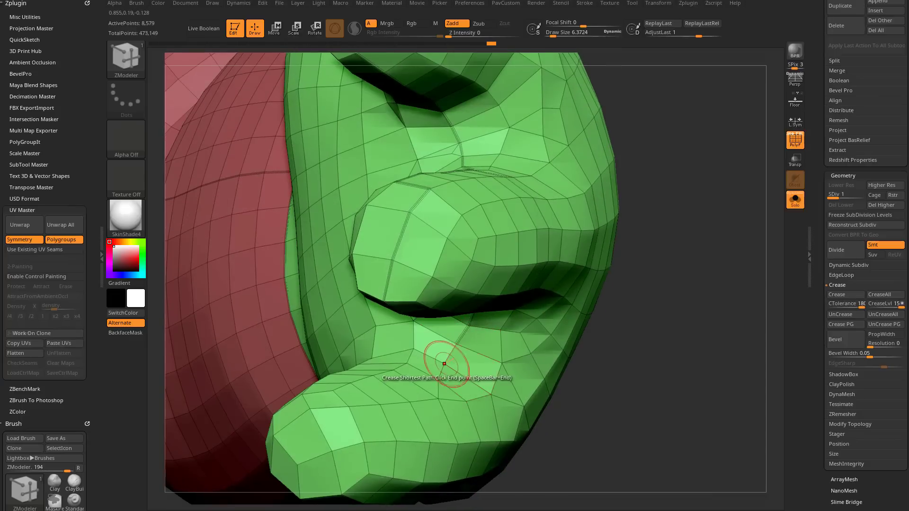
{"action": "right_click_drag", "start_coordinate": [437, 399], "coordinate": [654, 281]}
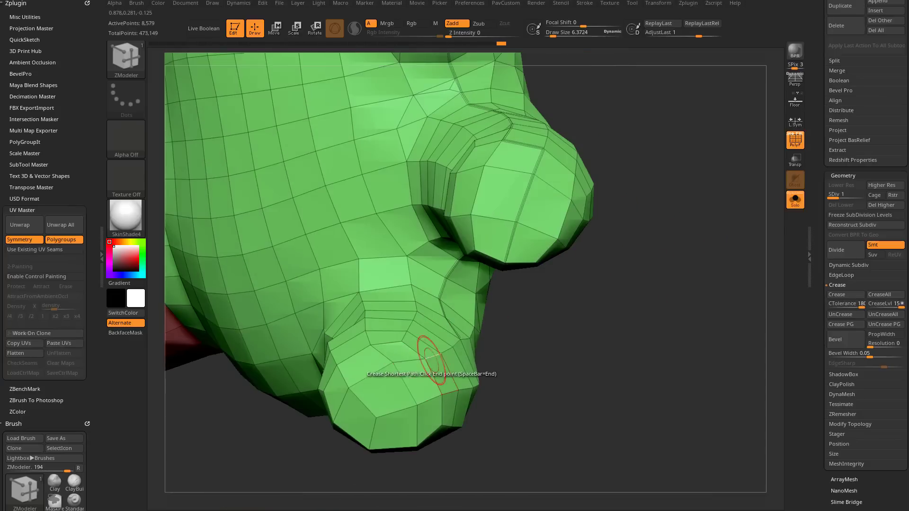
{"action": "right_click_drag", "start_coordinate": [428, 359], "coordinate": [467, 370]}
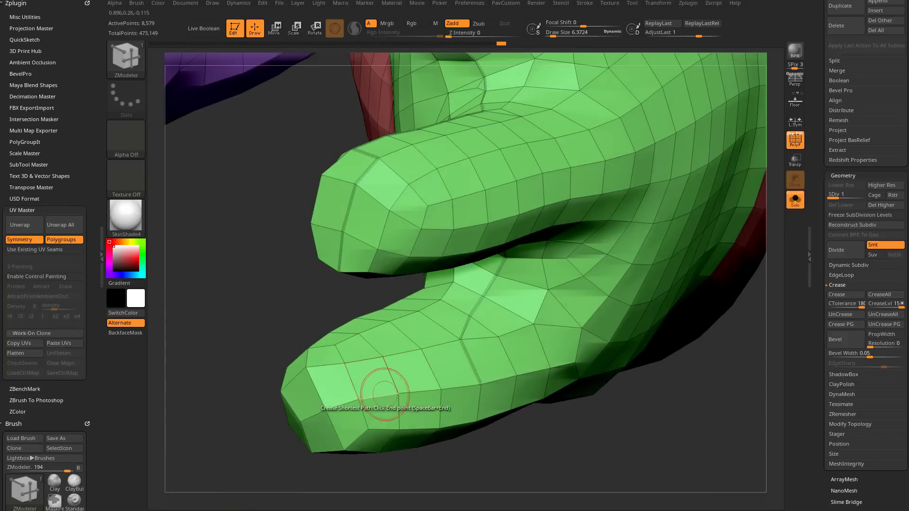
{"action": "mouse_move", "coordinate": [386, 388]}
{"action": "right_mouse_down"}
{"action": "mouse_move", "coordinate": [300, 421]}
{"action": "mouse_move", "coordinate": [406, 346]}
{"action": "right_mouse_up"}
{"action": "left_click", "coordinate": [402, 317]}
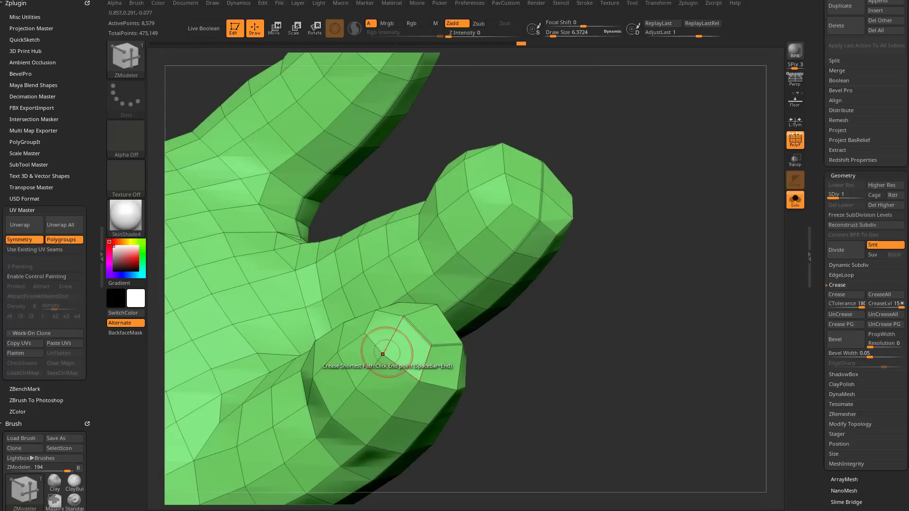
{"action": "mouse_move", "coordinate": [577, 331]}
{"action": "right_mouse_down"}
{"action": "mouse_move", "coordinate": [412, 256]}
{"action": "mouse_move", "coordinate": [515, 284]}
{"action": "right_mouse_up"}
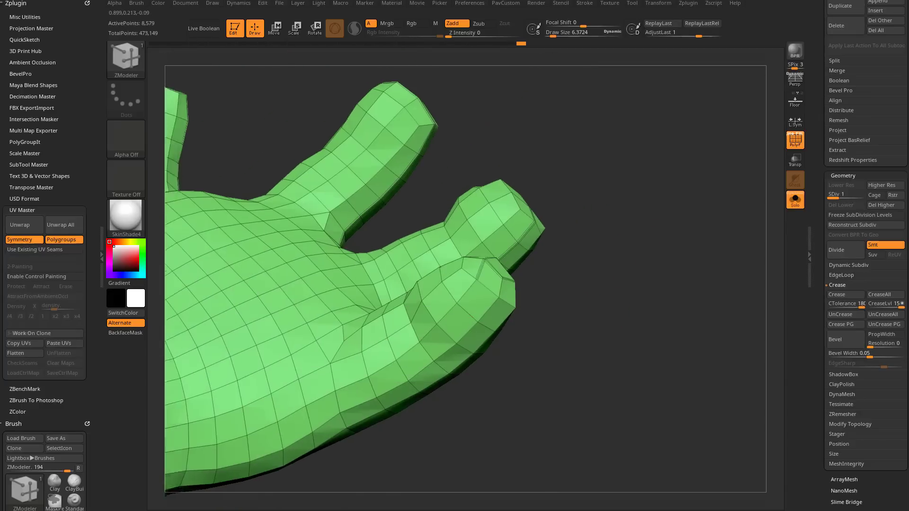
{"action": "right_click_drag", "start_coordinate": [386, 349], "coordinate": [639, 283]}
{"action": "mouse_move", "coordinate": [462, 232]}
{"action": "right_mouse_down"}
{"action": "mouse_move", "coordinate": [398, 284]}
{"action": "mouse_move", "coordinate": [432, 364]}
{"action": "right_mouse_up"}
In Tool > UV Map, Morph UV the current layout flat and back to 3D.
{"action": "right_click_drag", "start_coordinate": [348, 320], "coordinate": [426, 300], "text": "alt"}
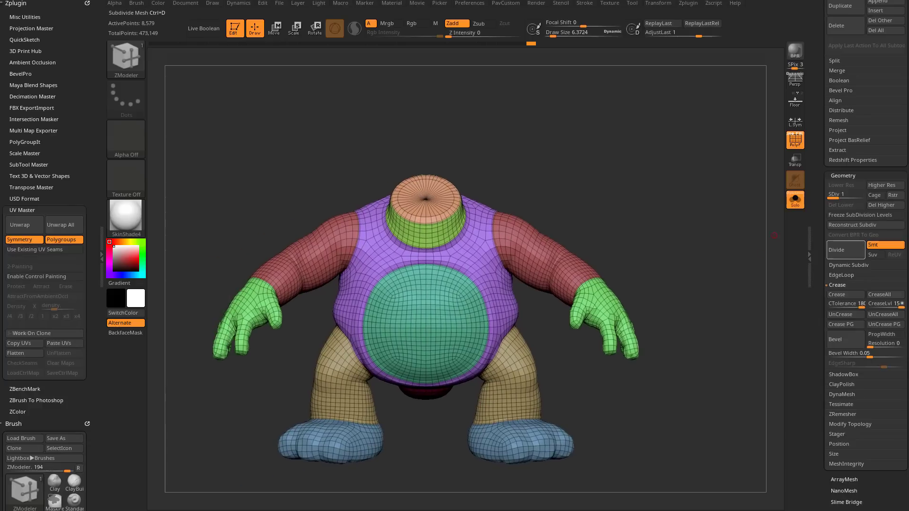
{"action": "left_click", "coordinate": [843, 175]}
{"action": "left_click", "coordinate": [841, 206]}
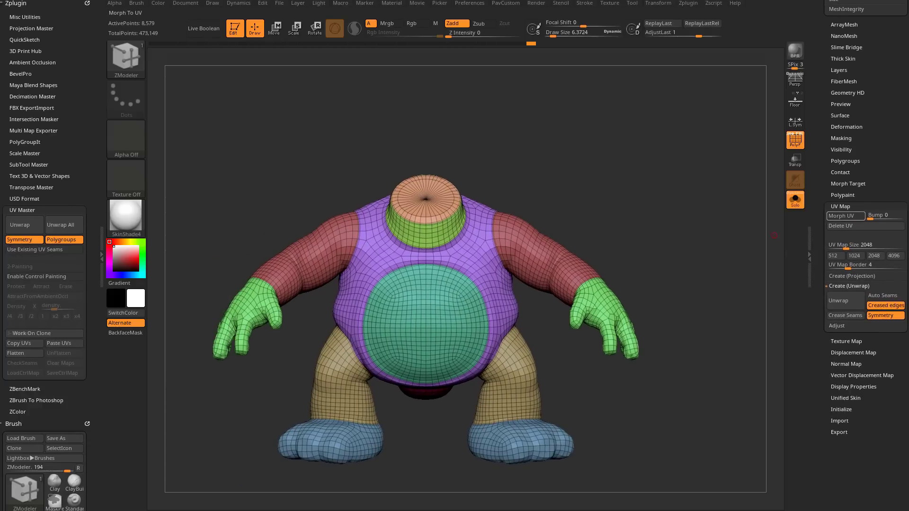
{"action": "left_click", "coordinate": [841, 215]}
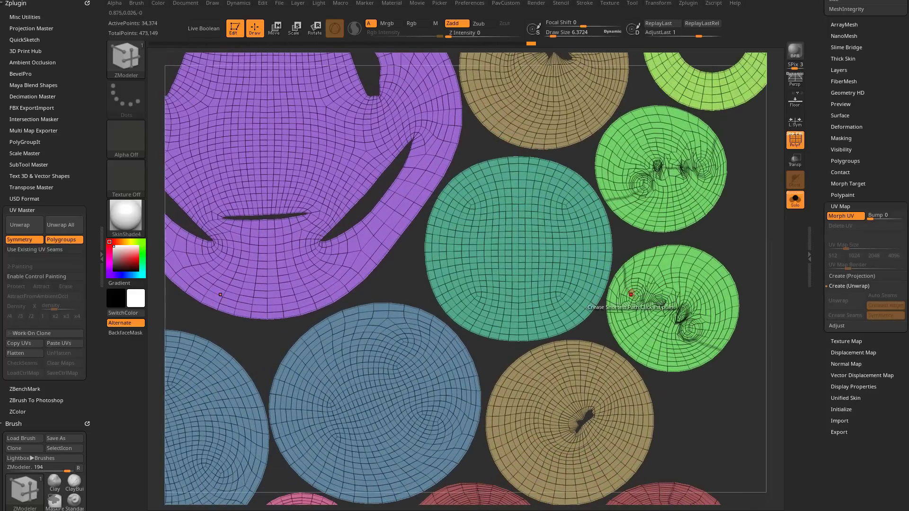
{"action": "left_click", "coordinate": [841, 215]}
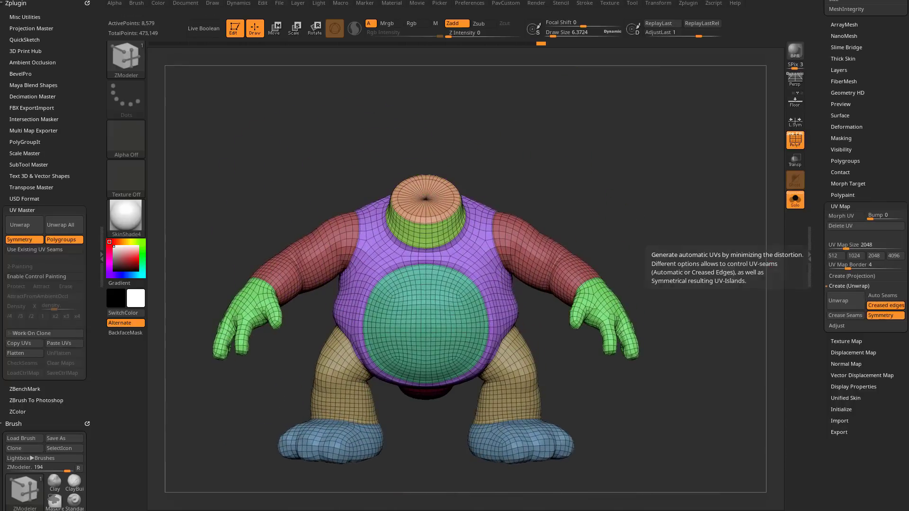
Unwrap with the new finger creases and preview the flattened layout with separate hand islands.
{"action": "left_click", "coordinate": [845, 300]}
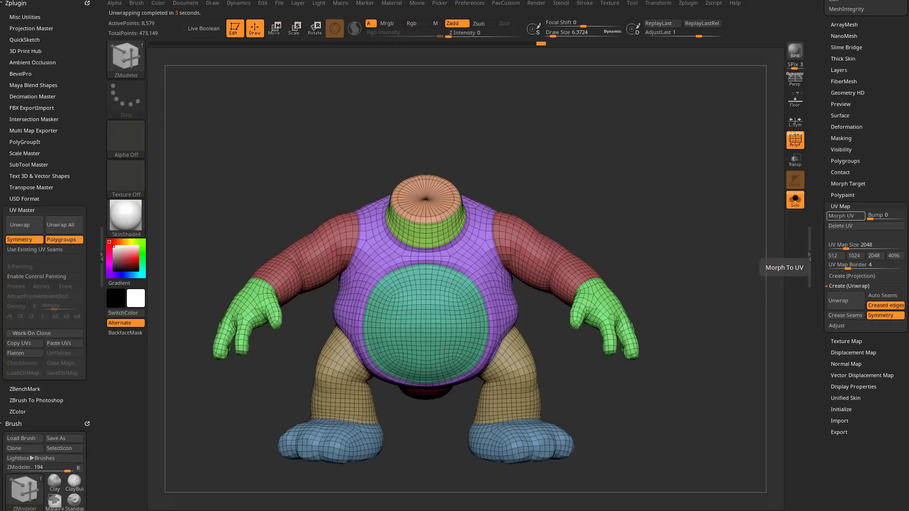
{"action": "left_click", "coordinate": [841, 215]}
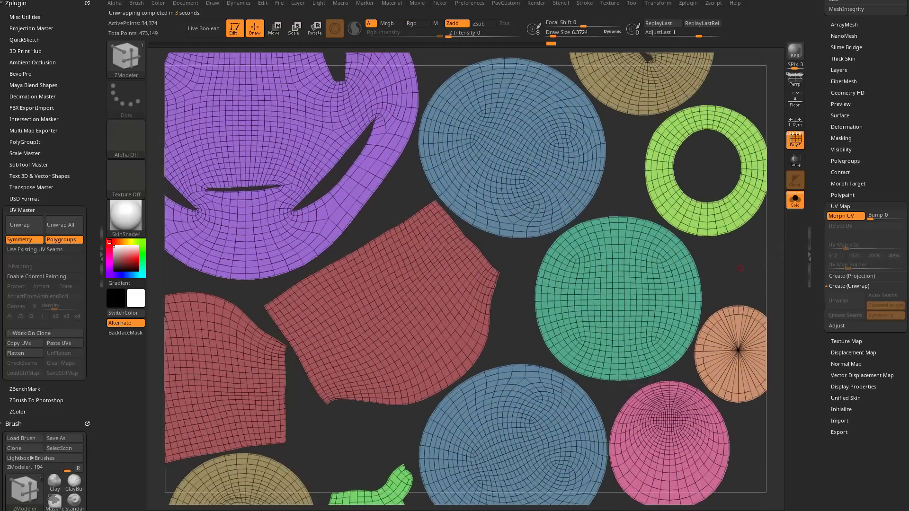
{"action": "key", "text": "f"}
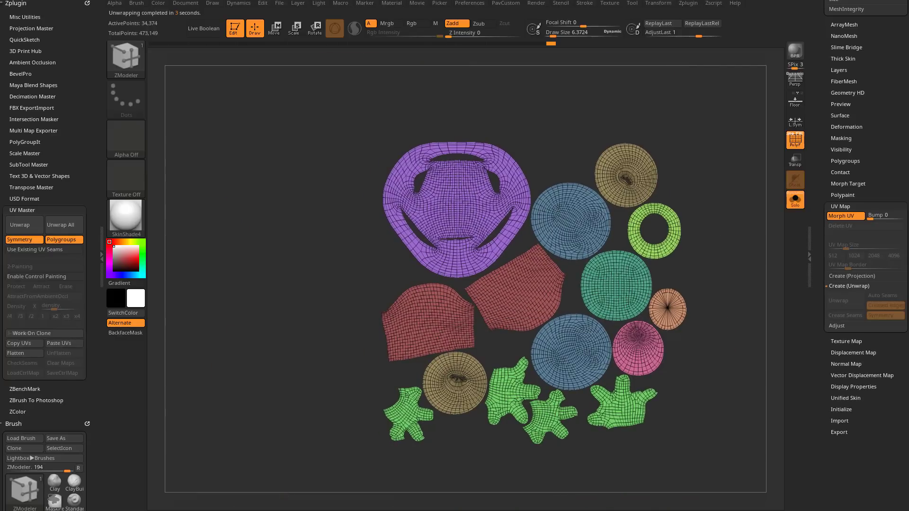
{"action": "right_click_drag", "start_coordinate": [616, 400], "coordinate": [564, 398], "text": "alt"}
{"action": "right_click_drag", "start_coordinate": [479, 303], "coordinate": [471, 319], "text": "alt"}
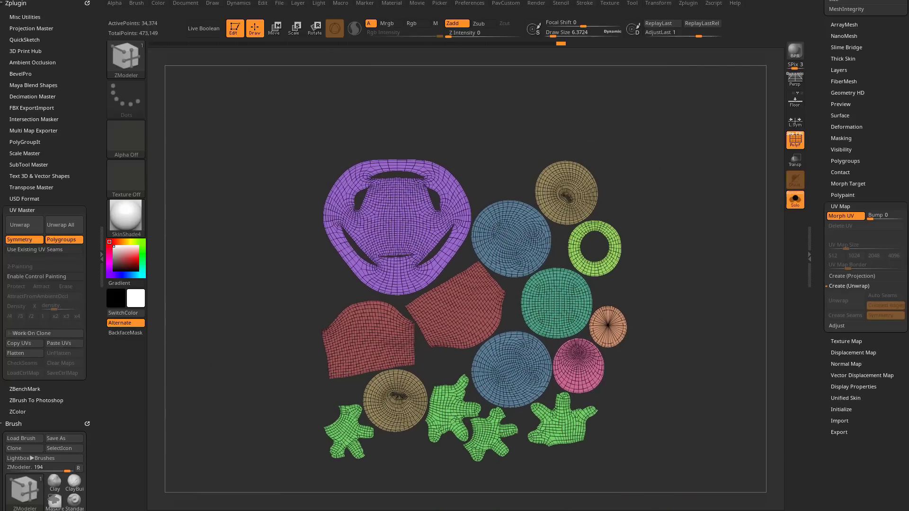
{"action": "right_click_drag", "start_coordinate": [530, 284], "coordinate": [517, 273], "text": "alt"}
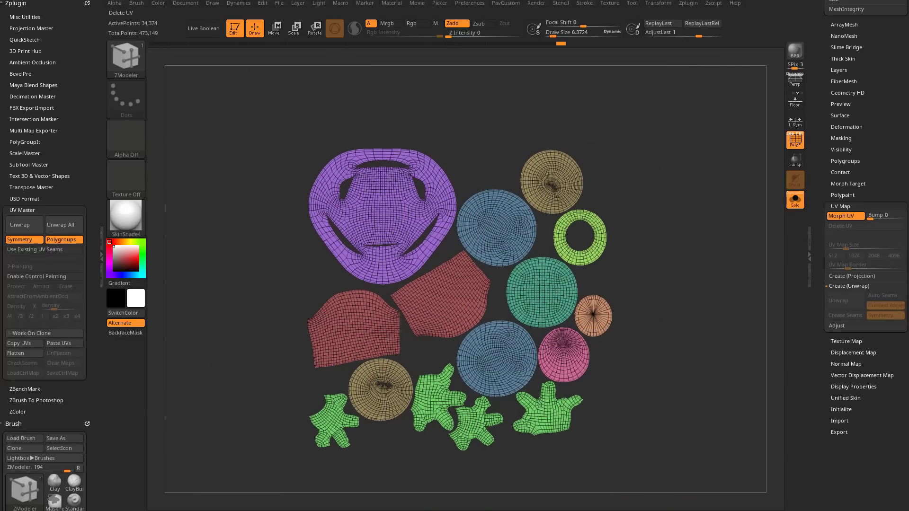
Morph the body back to 3D, clone it with UV Master and zoom out to view the flattened clone.
{"action": "left_click", "coordinate": [842, 215]}
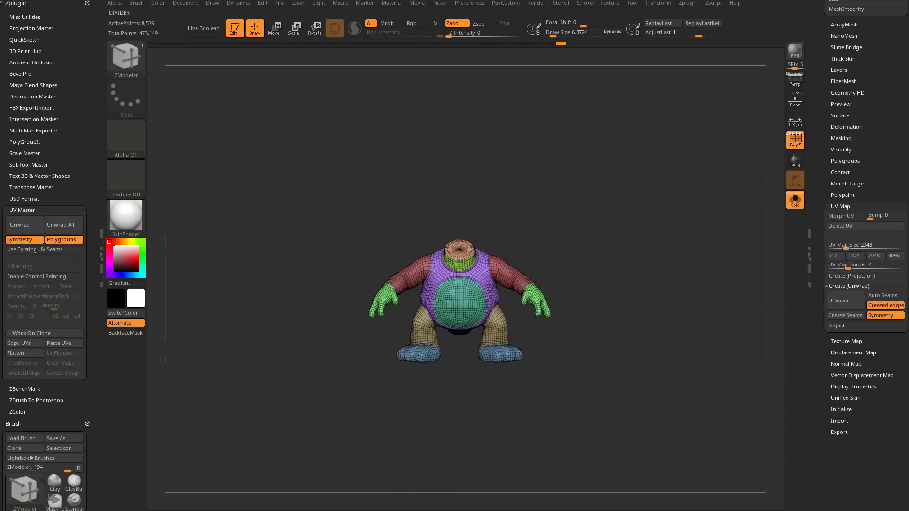
{"action": "scroll", "coordinate": [866, 256], "scroll_direction": "up", "scroll_amount": 5}
{"action": "scroll", "coordinate": [866, 256], "scroll_direction": "up", "scroll_amount": 5}
{"action": "scroll", "coordinate": [866, 255], "scroll_direction": "up", "scroll_amount": 5}
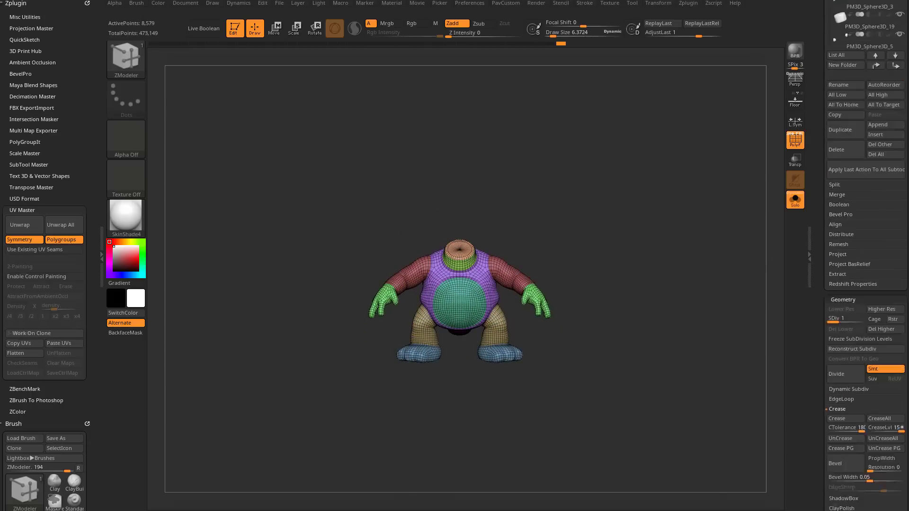
{"action": "scroll", "coordinate": [867, 257], "scroll_direction": "up", "scroll_amount": 5}
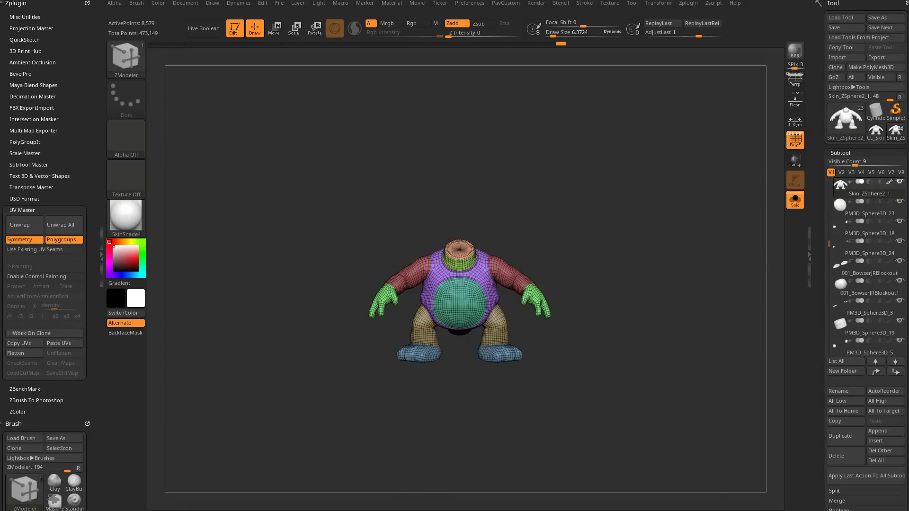
{"action": "mouse_move", "coordinate": [462, 298]}
{"action": "right_mouse_down"}
{"action": "mouse_move", "coordinate": [497, 284]}
{"action": "mouse_move", "coordinate": [503, 297]}
{"action": "right_mouse_up"}
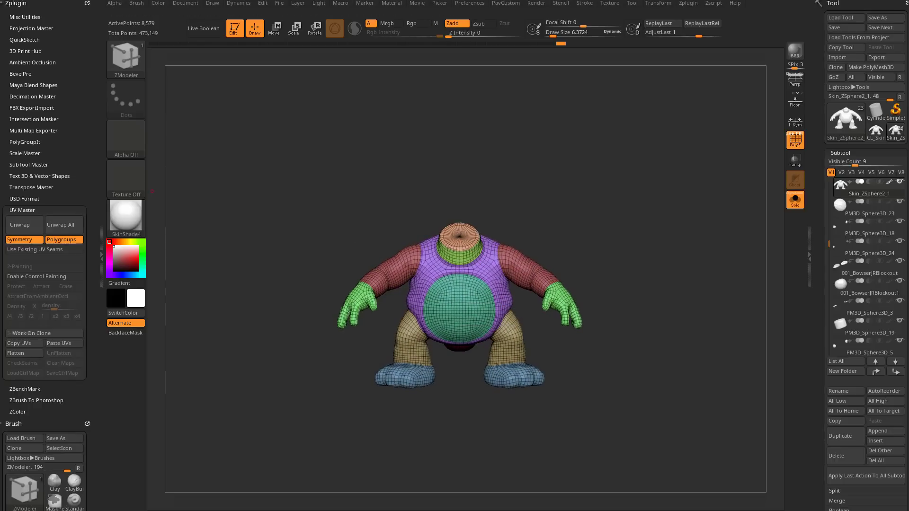
{"action": "left_click", "coordinate": [31, 334]}
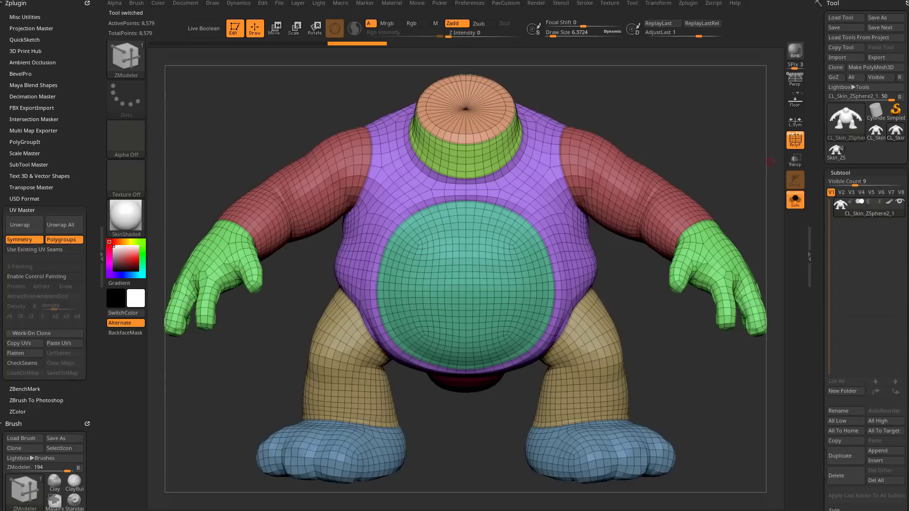
{"action": "right_click_drag", "start_coordinate": [503, 207], "coordinate": [571, 169]}
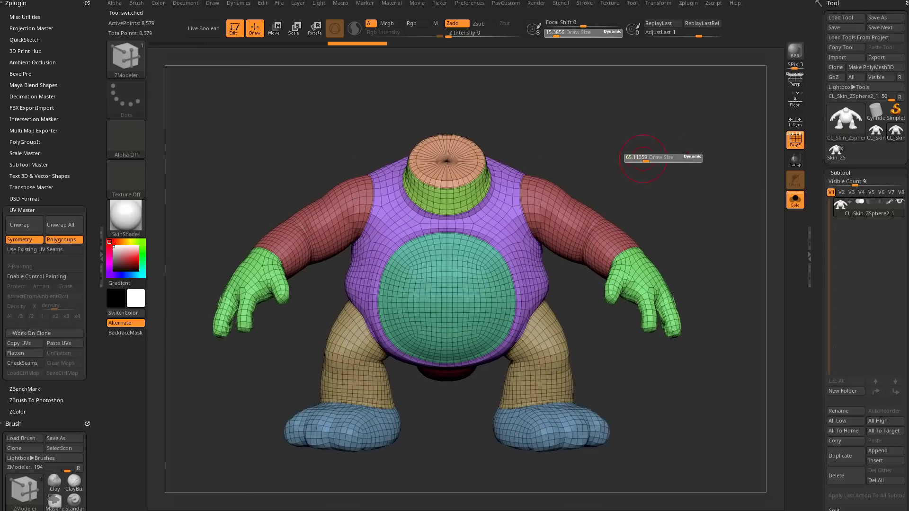
{"action": "right_click_drag", "start_coordinate": [643, 160], "coordinate": [658, 144], "text": "ctrl"}
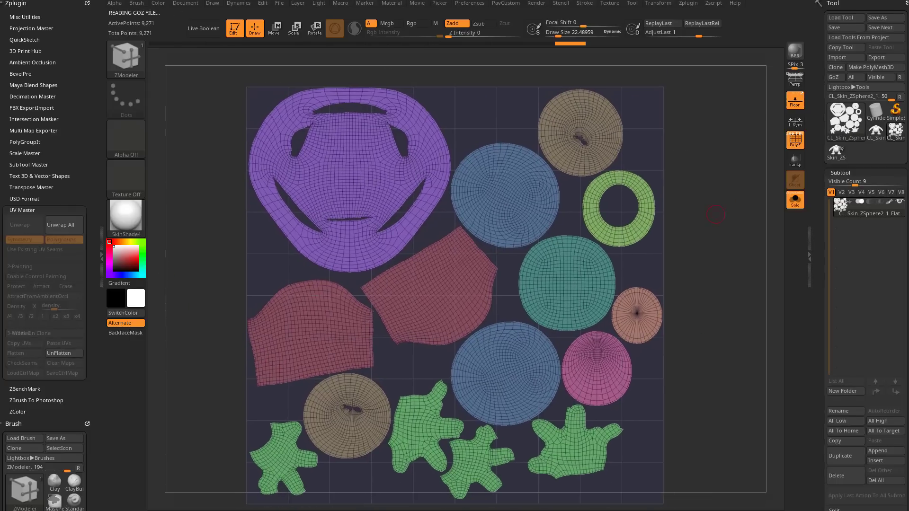
Isolate the brown UV circles with the gizmo and shift them slightly down and right.
{"action": "right_click_drag", "start_coordinate": [700, 229], "coordinate": [716, 212], "text": "ctrl"}
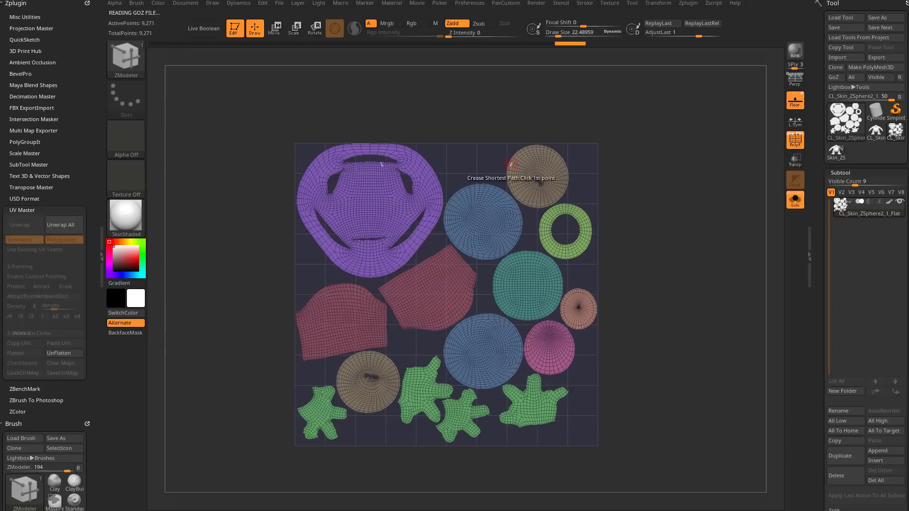
{"action": "right_click_drag", "start_coordinate": [511, 216], "coordinate": [497, 242], "text": "ctrl"}
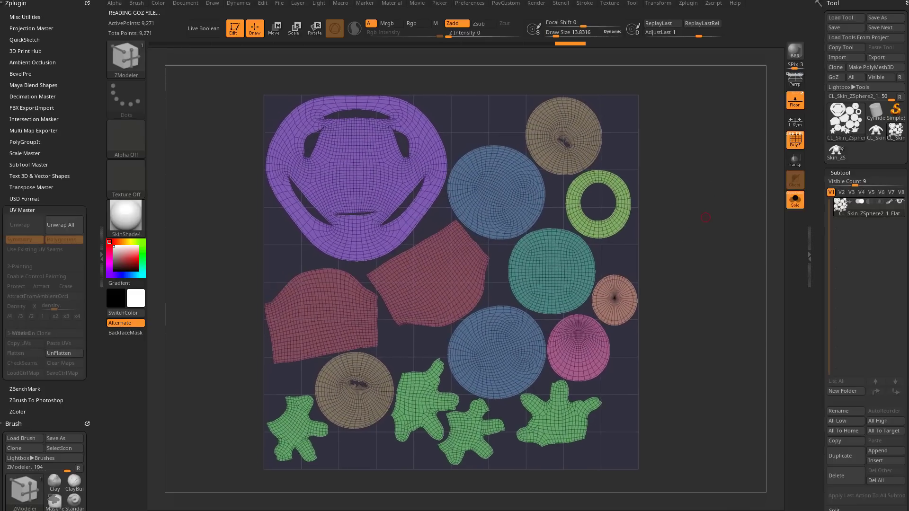
{"action": "key", "text": "w"}
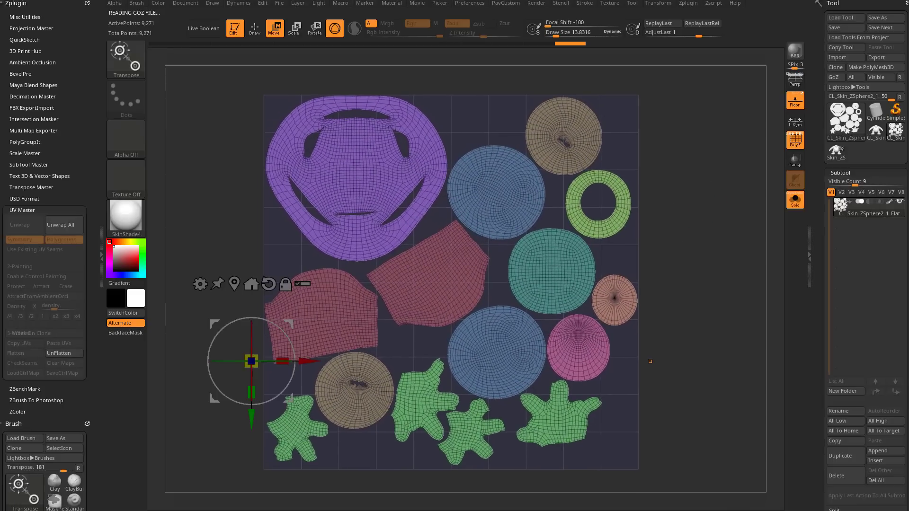
{"action": "left_click", "coordinate": [565, 135], "text": "ctrl"}
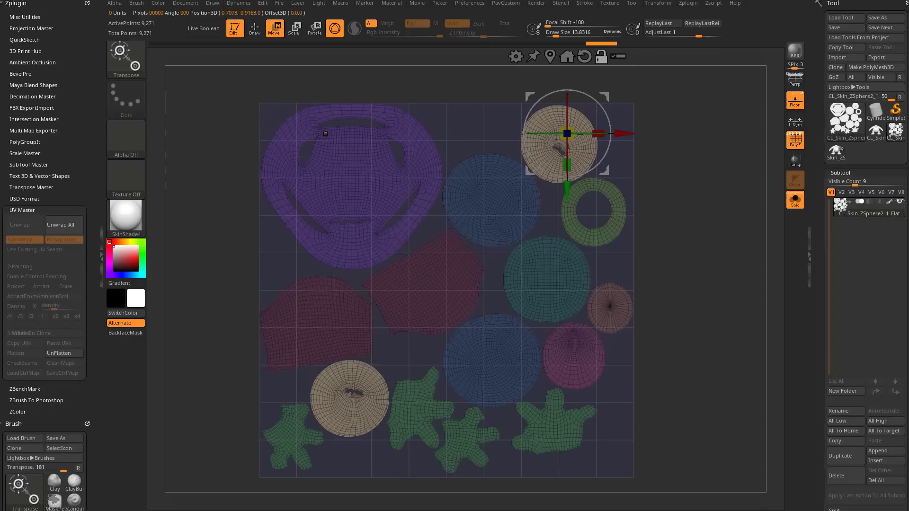
{"action": "left_click_drag", "start_coordinate": [572, 177], "coordinate": [579, 186]}
{"action": "mouse_move", "coordinate": [579, 129]}
{"action": "left_mouse_down"}
{"action": "mouse_move", "coordinate": [583, 136]}
{"action": "mouse_move", "coordinate": [567, 134]}
{"action": "left_mouse_up"}
Mask the lower brown circle so only the upper-right one stays editable.
{"action": "key", "text": "q"}
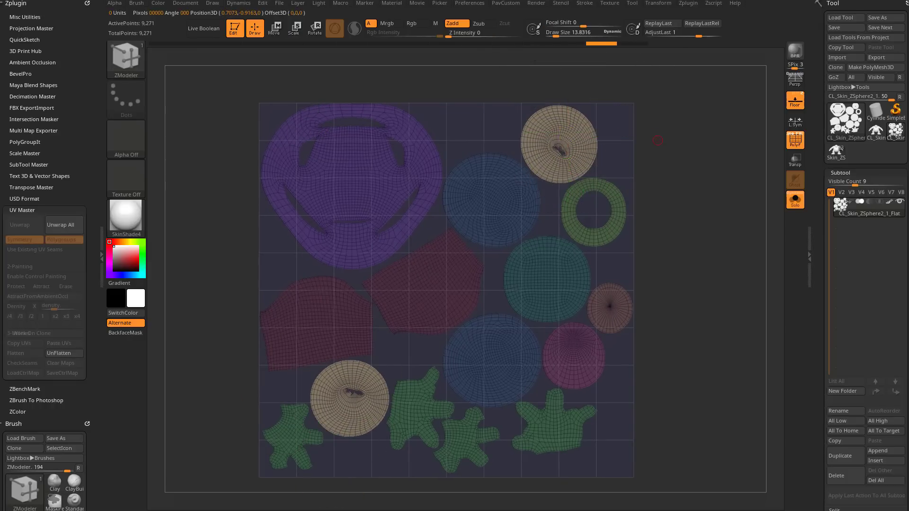
{"action": "left_click_drag", "start_coordinate": [220, 331], "coordinate": [388, 452], "text": "ctrl"}
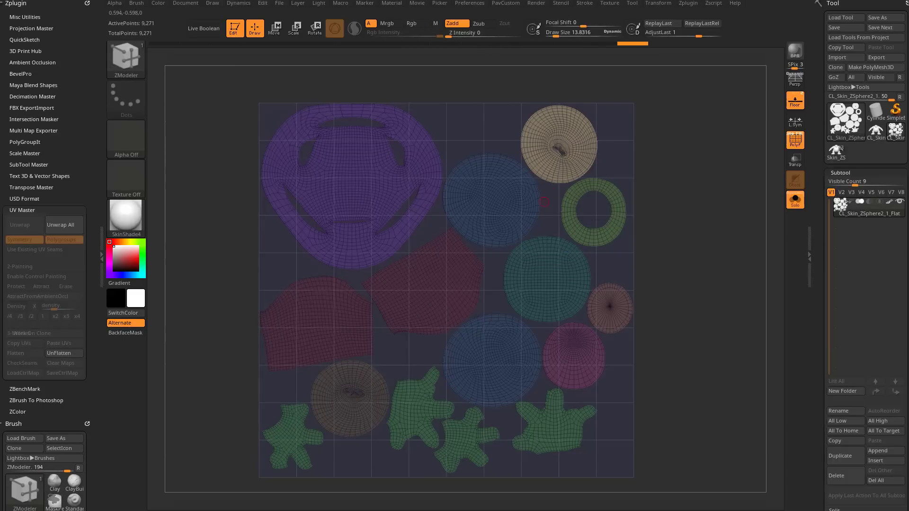
Rotate the free tan circle with the gizmo and move it left and down.
{"action": "key", "text": "w"}
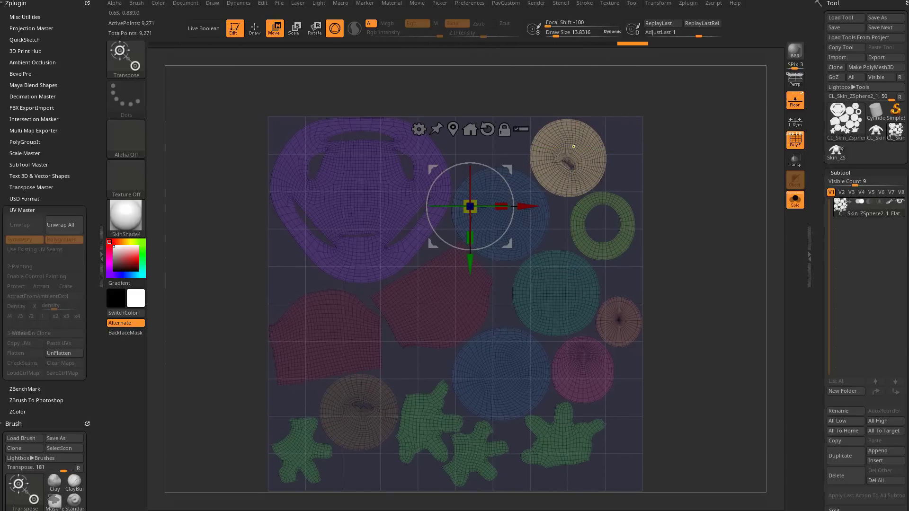
{"action": "left_click", "coordinate": [470, 207], "text": "alt"}
{"action": "left_click", "coordinate": [580, 148], "text": "alt"}
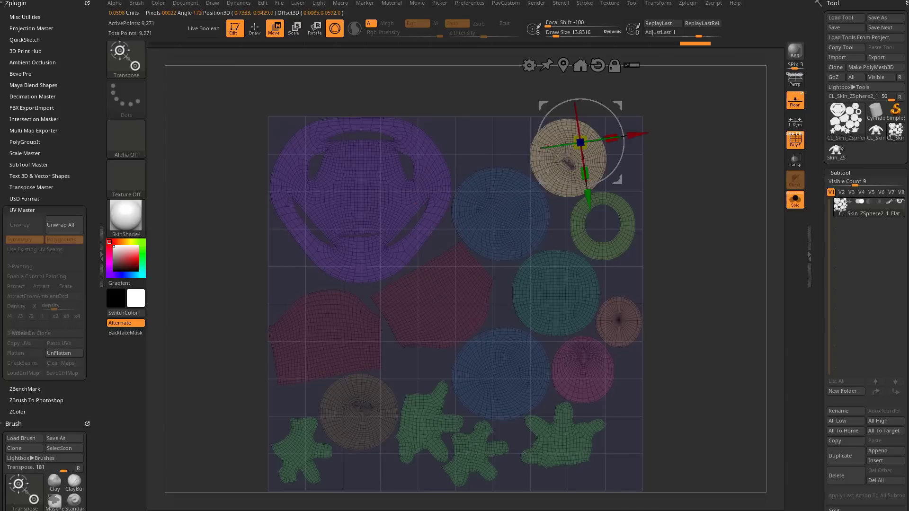
{"action": "left_click", "coordinate": [568, 130], "text": "alt"}
{"action": "mouse_move", "coordinate": [568, 173]}
{"action": "left_mouse_down"}
{"action": "mouse_move", "coordinate": [622, 142]}
{"action": "mouse_move", "coordinate": [572, 173]}
{"action": "left_mouse_up"}
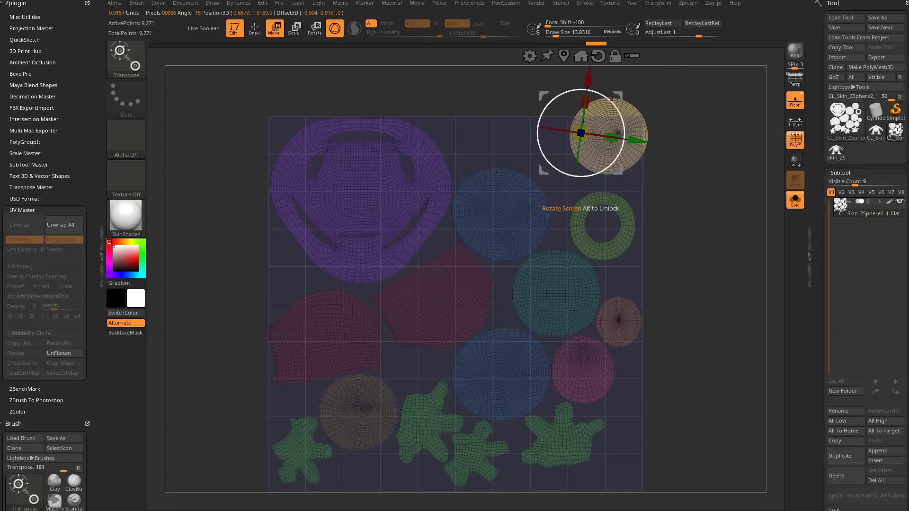
{"action": "left_click_drag", "start_coordinate": [580, 133], "coordinate": [540, 157]}
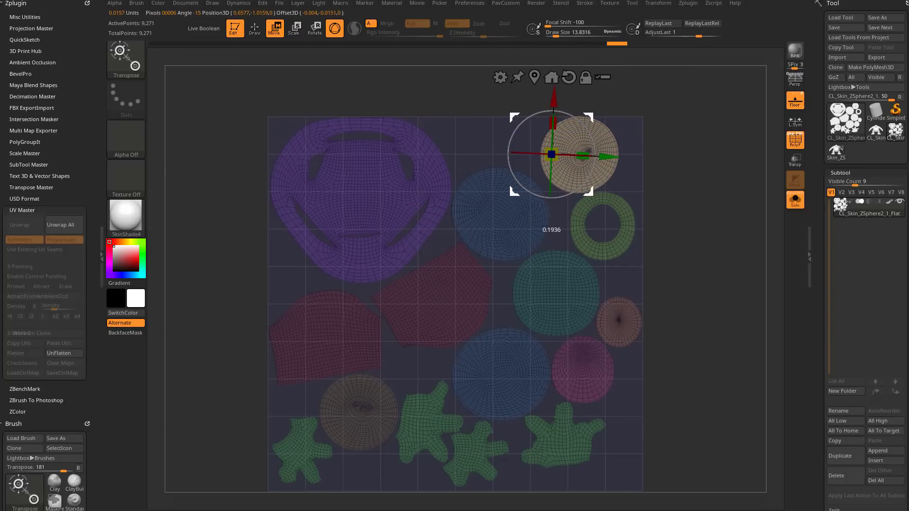
{"action": "key", "text": "q"}
{"action": "key", "text": "f"}
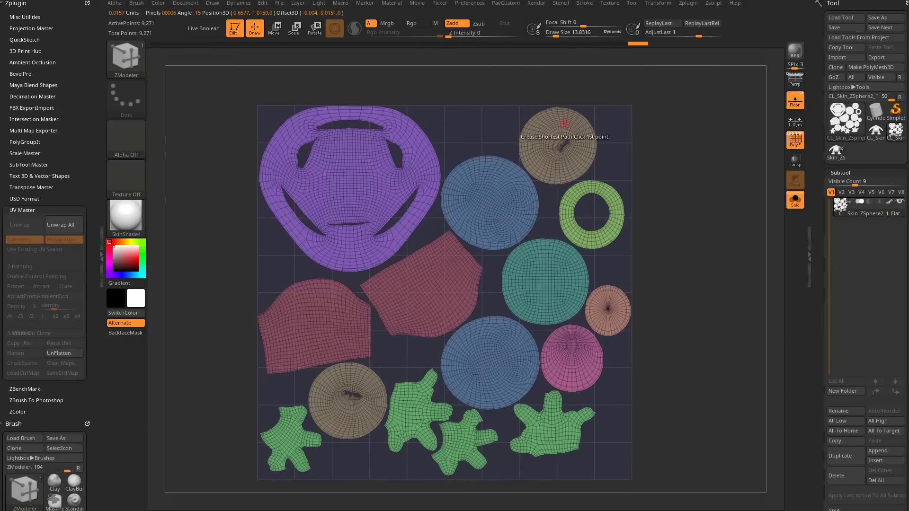
Isolate the red UV pieces and rotate them, raising them slightly.
{"action": "key", "text": "b"}
{"action": "key", "text": "s"}
{"action": "key", "text": "t"}
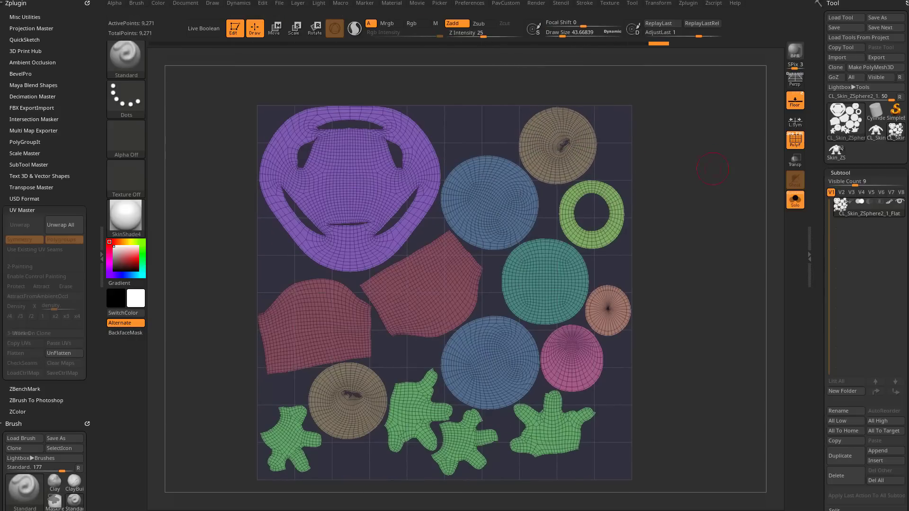
{"action": "key", "text": "w"}
{"action": "left_click", "coordinate": [335, 326], "text": "ctrl"}
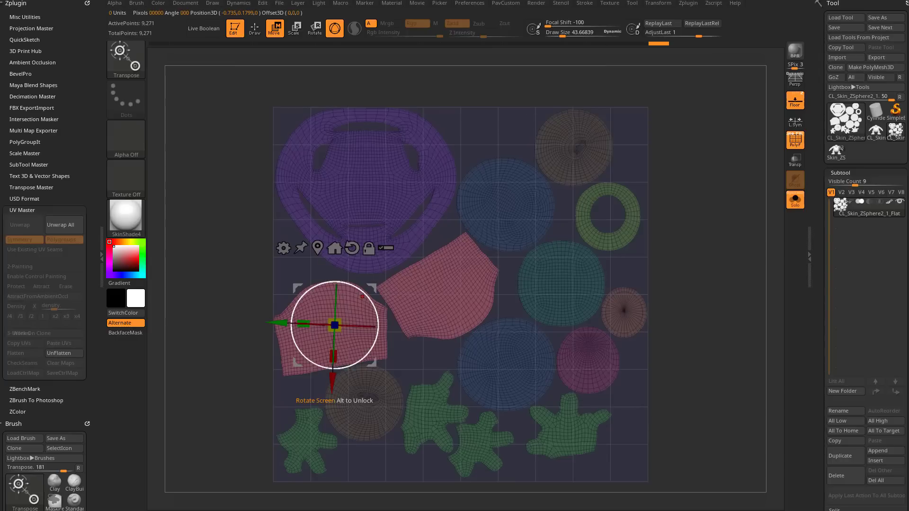
{"action": "left_click_drag", "start_coordinate": [362, 297], "coordinate": [362, 284]}
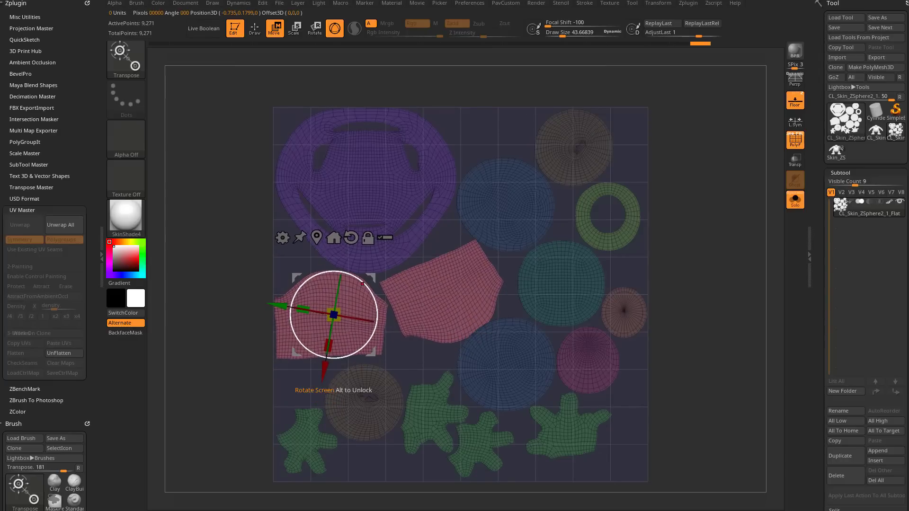
{"action": "left_click_drag", "start_coordinate": [362, 284], "coordinate": [387, 286]}
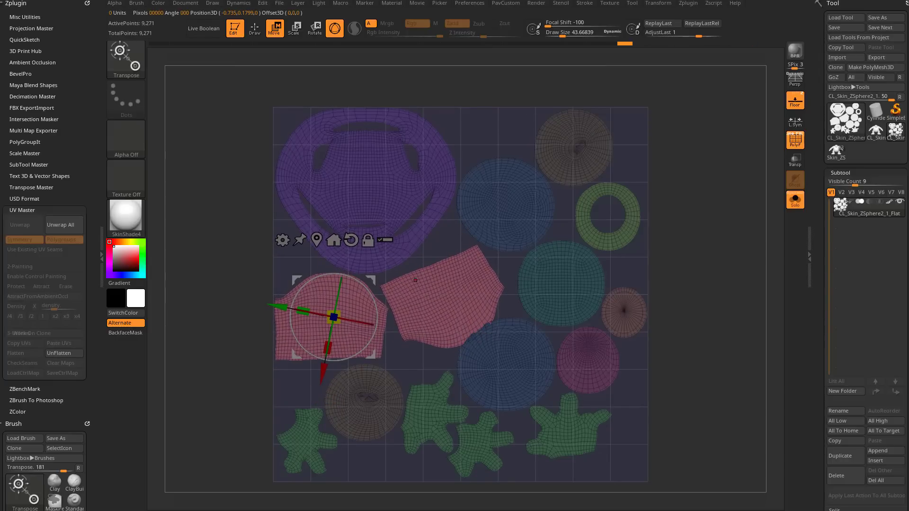
{"action": "key", "text": "q"}
Invert the mask and isolate the right red piece so it shows alone, then restore the others.
{"action": "left_click", "coordinate": [445, 258], "text": "ctrl"}
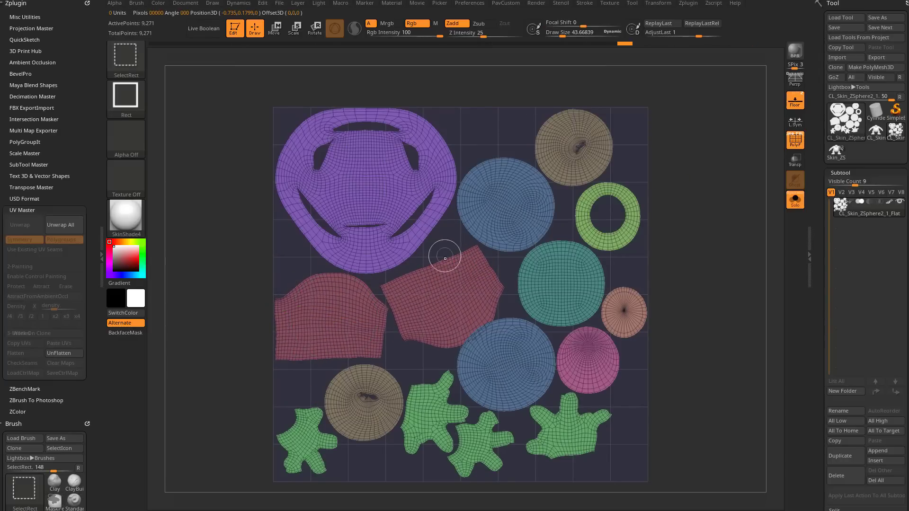
{"action": "left_click", "coordinate": [450, 259], "text": "ctrl+shift"}
{"action": "left_click", "coordinate": [470, 255], "text": "ctrl+shift"}
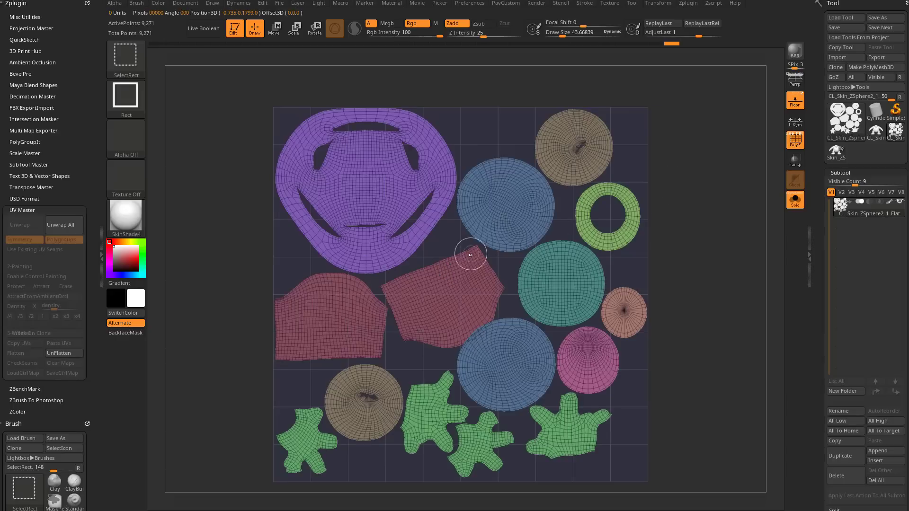
{"action": "left_click", "coordinate": [444, 258], "text": "ctrl+shift"}
{"action": "left_click", "coordinate": [411, 323], "text": "ctrl+shift"}
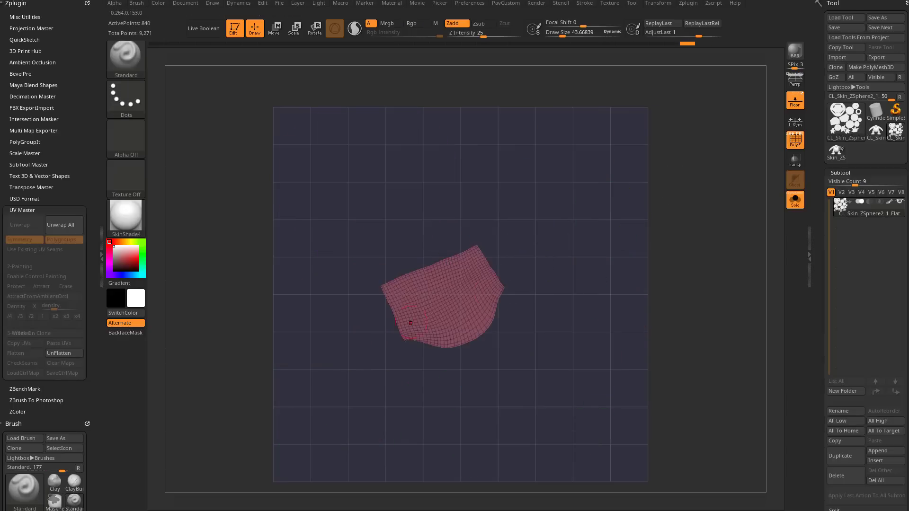
{"action": "left_click", "coordinate": [698, 205], "text": "ctrl+shift"}
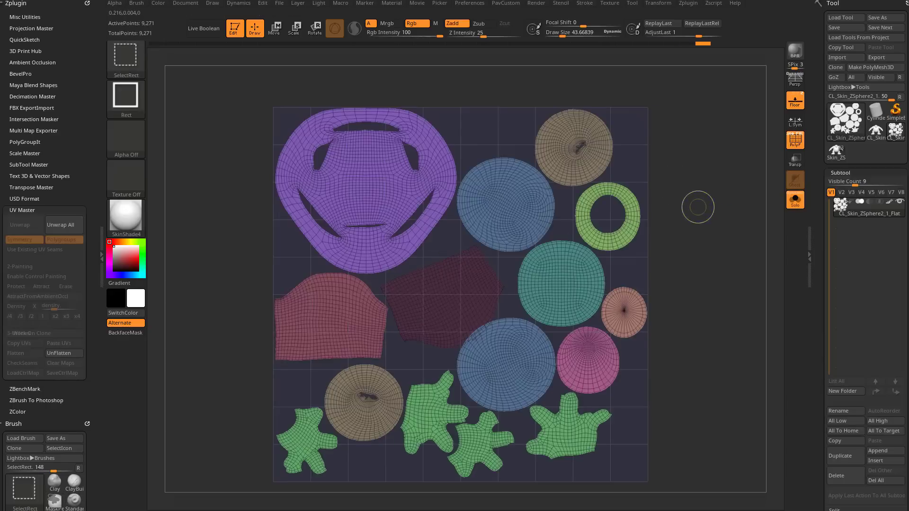
Rotate the right red piece about -23° and move it down.
{"action": "key", "text": "w"}
{"action": "left_click", "coordinate": [442, 299], "text": "ctrl"}
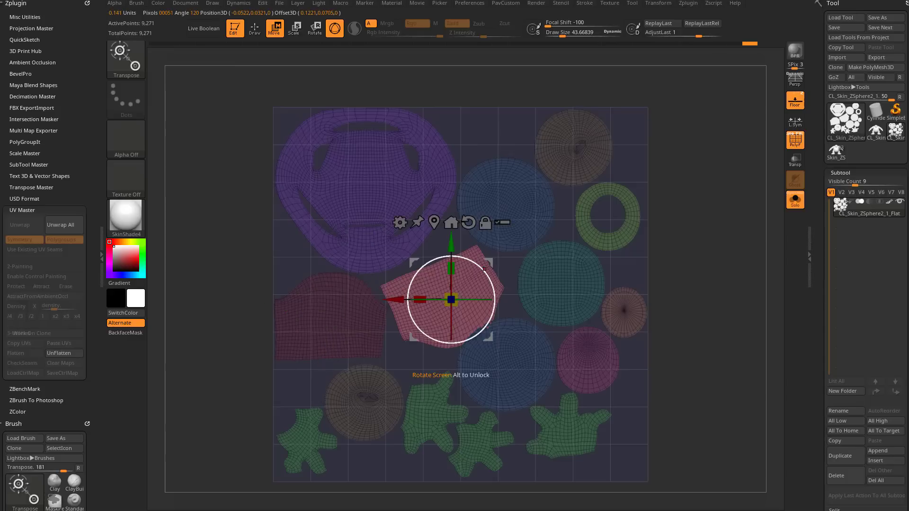
{"action": "left_click_drag", "start_coordinate": [451, 343], "coordinate": [419, 334]}
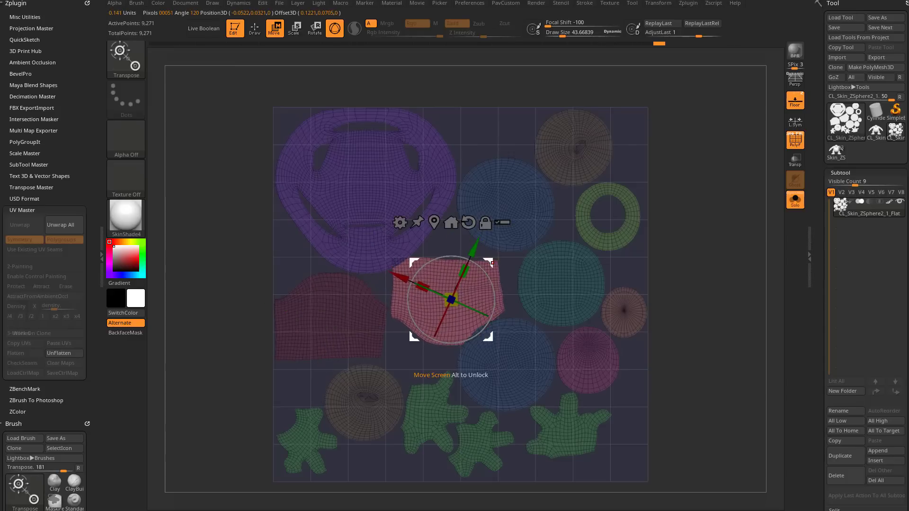
{"action": "left_click_drag", "start_coordinate": [451, 299], "coordinate": [456, 321]}
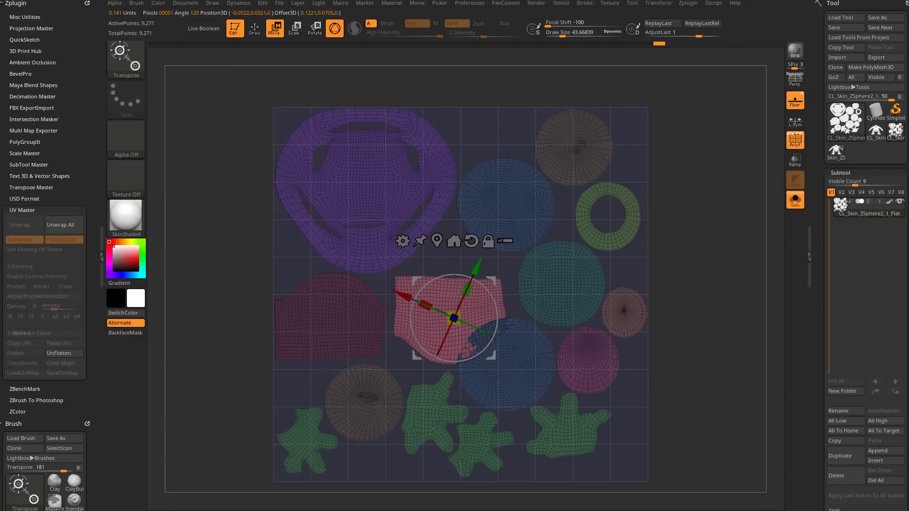
Mask the upper blue circle and move the lower blue circle further down, undoing an accidental shrink.
{"action": "left_click_drag", "start_coordinate": [711, 299], "coordinate": [688, 294], "text": "alt"}
{"action": "left_click", "coordinate": [508, 367], "text": "ctrl"}
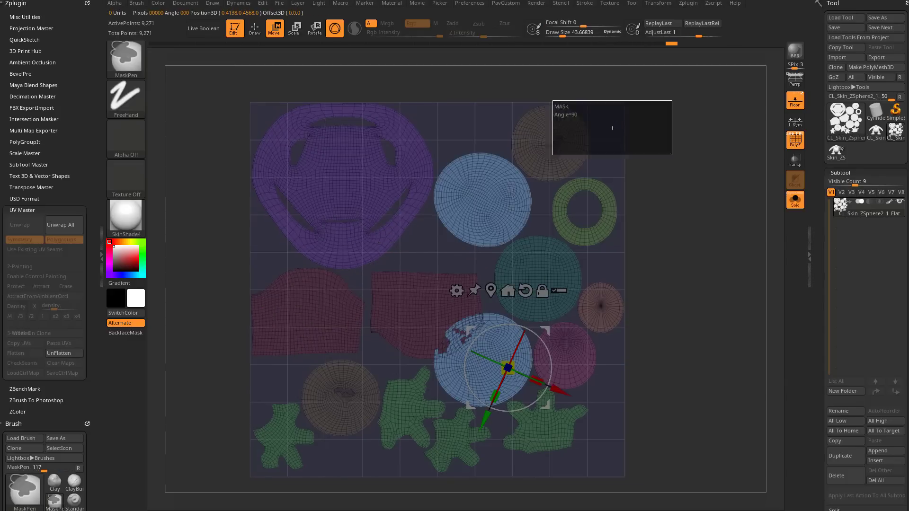
{"action": "left_click", "coordinate": [508, 367], "text": "ctrl"}
{"action": "mouse_move", "coordinate": [508, 367]}
{"action": "left_mouse_down"}
{"action": "mouse_move", "coordinate": [521, 374]}
{"action": "mouse_move", "coordinate": [506, 383]}
{"action": "left_mouse_up"}
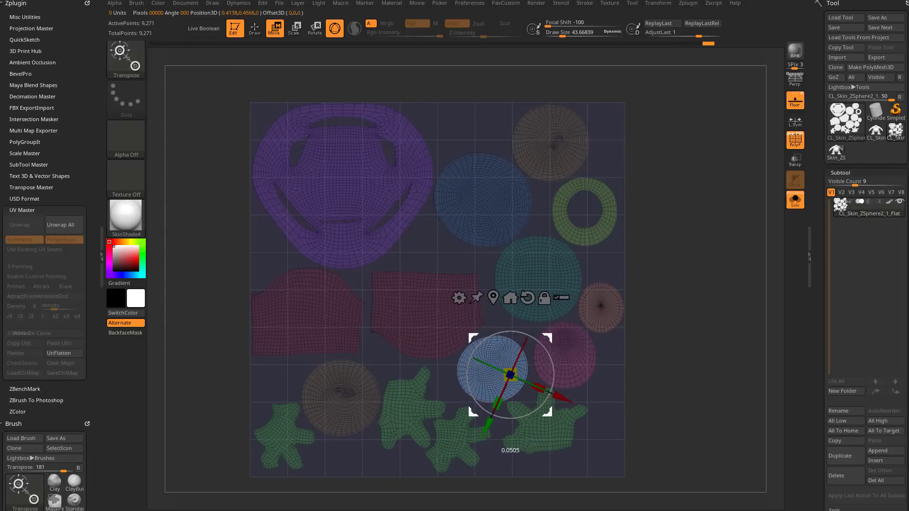
{"action": "key", "text": "ctrl+z"}
{"action": "left_click_drag", "start_coordinate": [520, 374], "coordinate": [517, 402]}
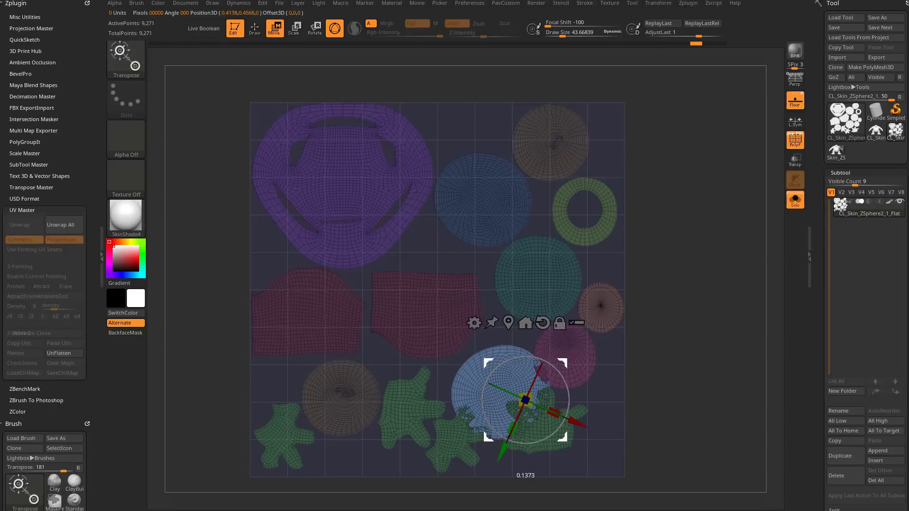
Invert the mask to free the green pieces, isolate the overlapping hand island and nudge it toward the lower right.
{"action": "key", "text": "ctrl+i"}
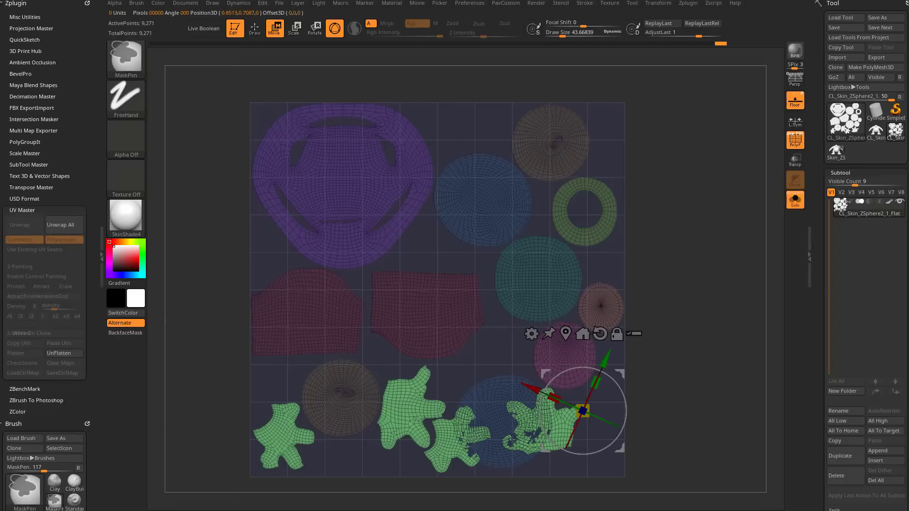
{"action": "left_click_drag", "start_coordinate": [675, 284], "coordinate": [663, 267], "text": "alt"}
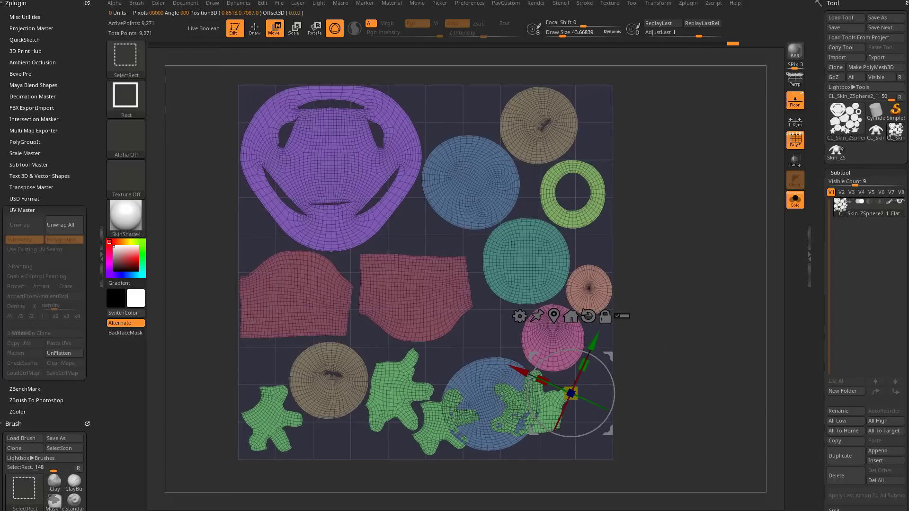
{"action": "left_click_drag", "start_coordinate": [658, 387], "coordinate": [562, 425], "text": "ctrl+shift"}
{"action": "left_click", "coordinate": [563, 424], "text": "ctrl+shift"}
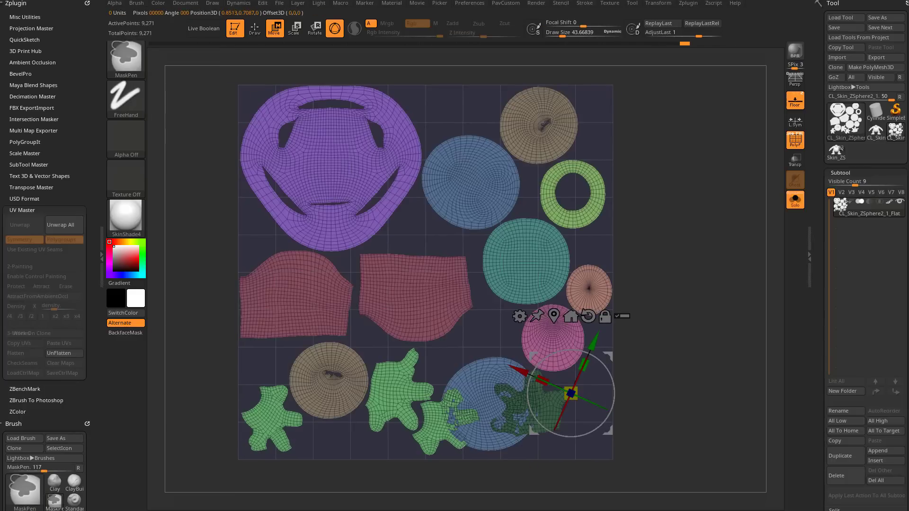
{"action": "mouse_move", "coordinate": [572, 393]}
{"action": "left_mouse_down"}
{"action": "mouse_move", "coordinate": [581, 402]}
{"action": "mouse_move", "coordinate": [618, 400]}
{"action": "left_mouse_up"}
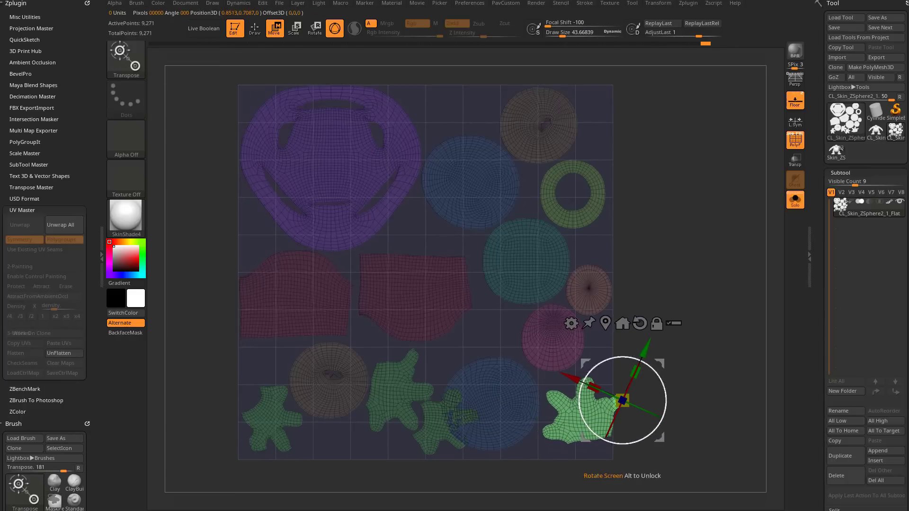
{"action": "key", "text": "q"}
Isolate another overlapping green hand island and move it to the open left area.
{"action": "left_click_drag", "start_coordinate": [678, 365], "coordinate": [661, 384], "text": "ctrl"}
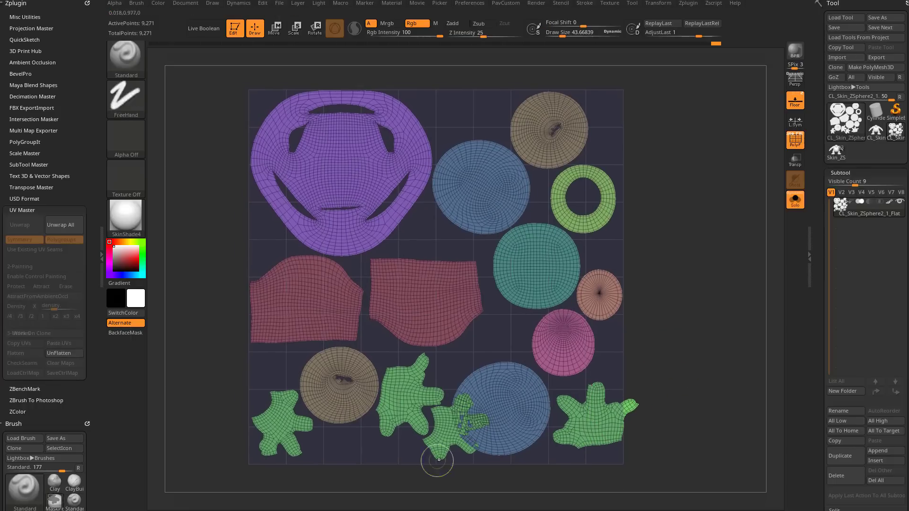
{"action": "left_click", "coordinate": [443, 455], "text": "ctrl+shift"}
{"action": "left_click", "coordinate": [680, 298], "text": "ctrl+shift"}
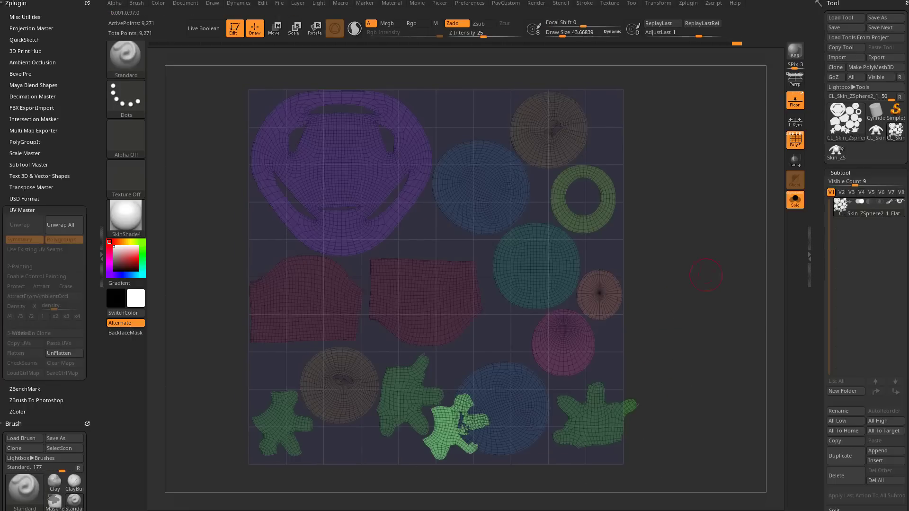
{"action": "key", "text": "w"}
{"action": "left_click_drag", "start_coordinate": [652, 387], "coordinate": [439, 344]}
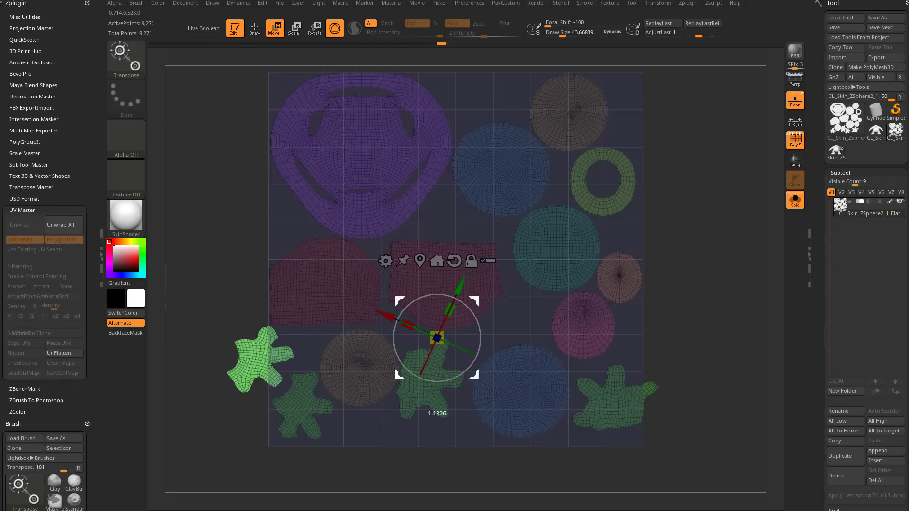
Clear the mask from every island and frame the whole UV layout.
{"action": "left_click", "coordinate": [731, 260], "text": "ctrl"}
{"action": "key", "text": "q"}
{"action": "key", "text": "f"}
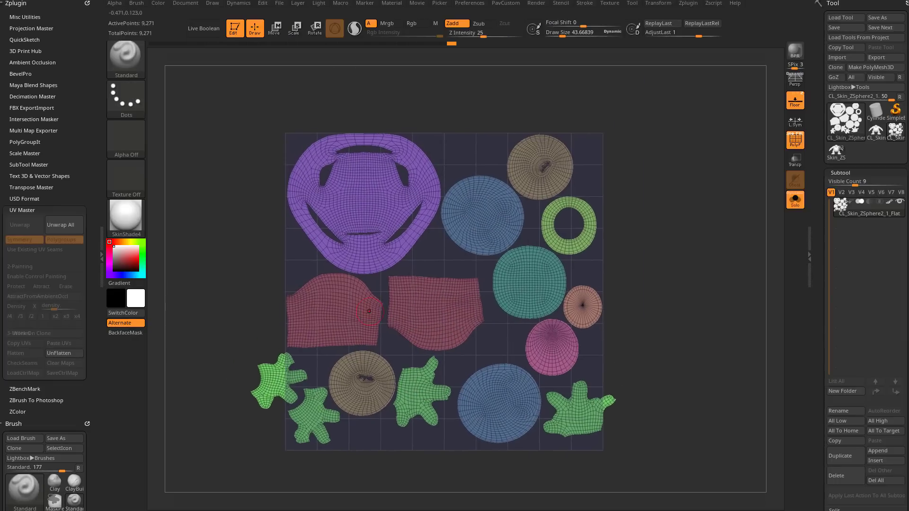
Toggle UnFlatten/Flatten to check the layout, then select the original Skin_ZSphere2 character tool.
{"action": "left_click", "coordinate": [63, 353]}
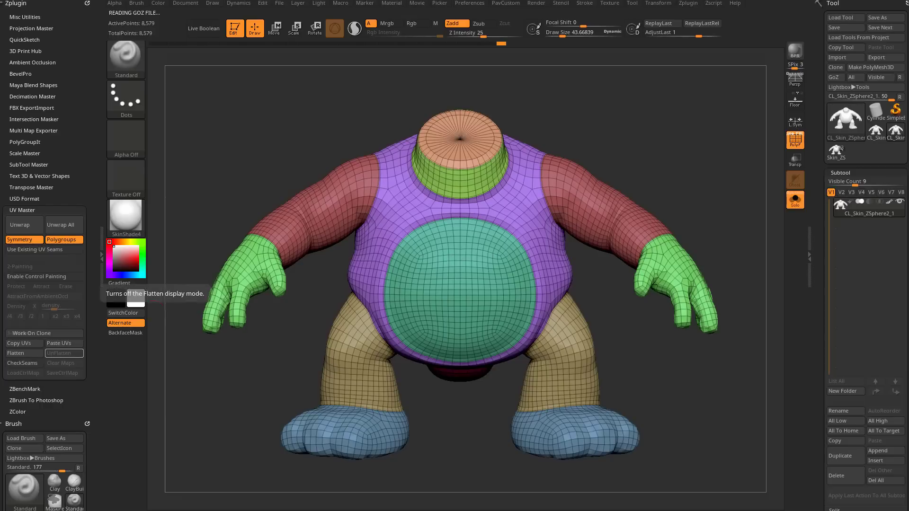
{"action": "left_click", "coordinate": [15, 353]}
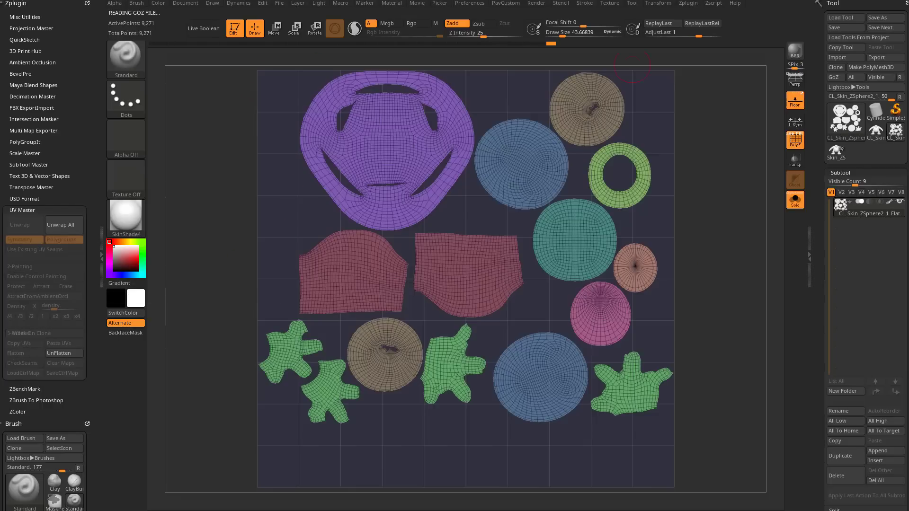
{"action": "right_click_drag", "start_coordinate": [707, 225], "coordinate": [697, 258], "text": "ctrl"}
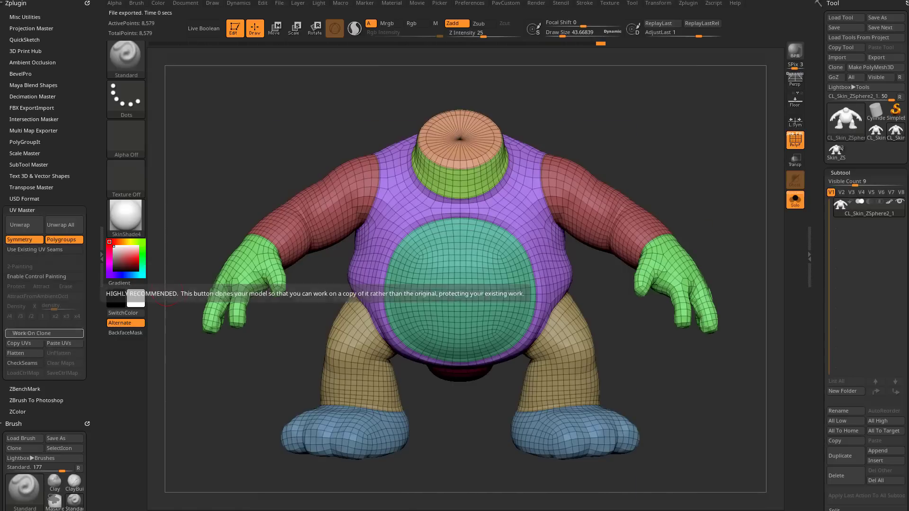
{"action": "left_click", "coordinate": [837, 151]}
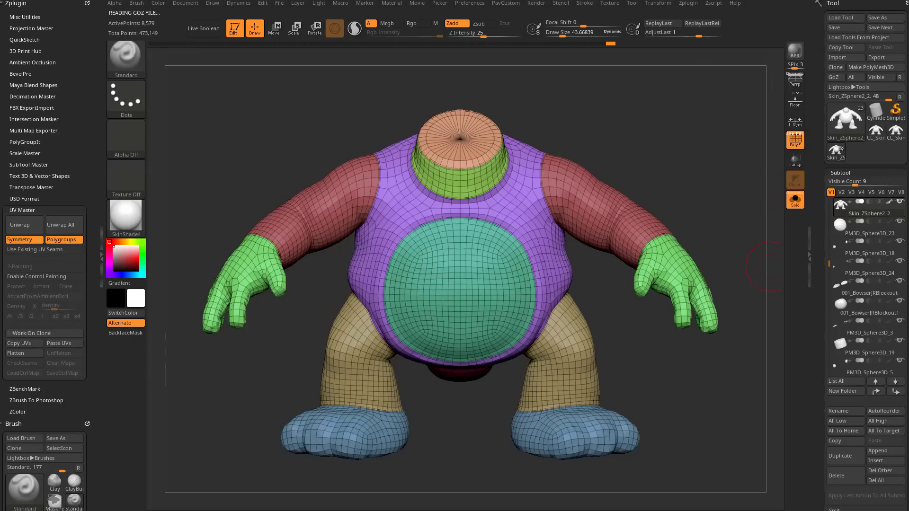
{"action": "scroll", "coordinate": [866, 284], "scroll_direction": "down", "scroll_amount": 5}
{"action": "scroll", "coordinate": [867, 285], "scroll_direction": "down", "scroll_amount": 5}
{"action": "scroll", "coordinate": [867, 284], "scroll_direction": "down", "scroll_amount": 5}
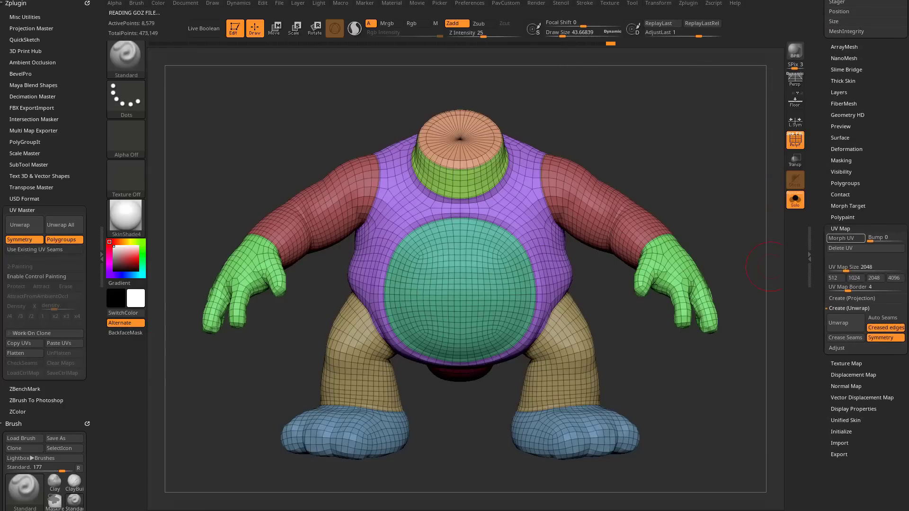
Toggle Morph UV on to see the rearranged islands on the original, then off, and collapse UV Map.
{"action": "left_click", "coordinate": [846, 239]}
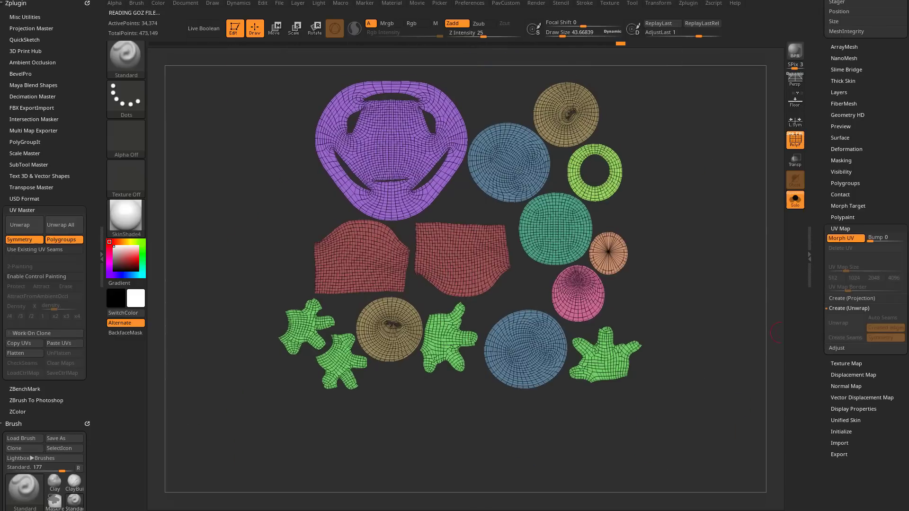
{"action": "left_click", "coordinate": [841, 238]}
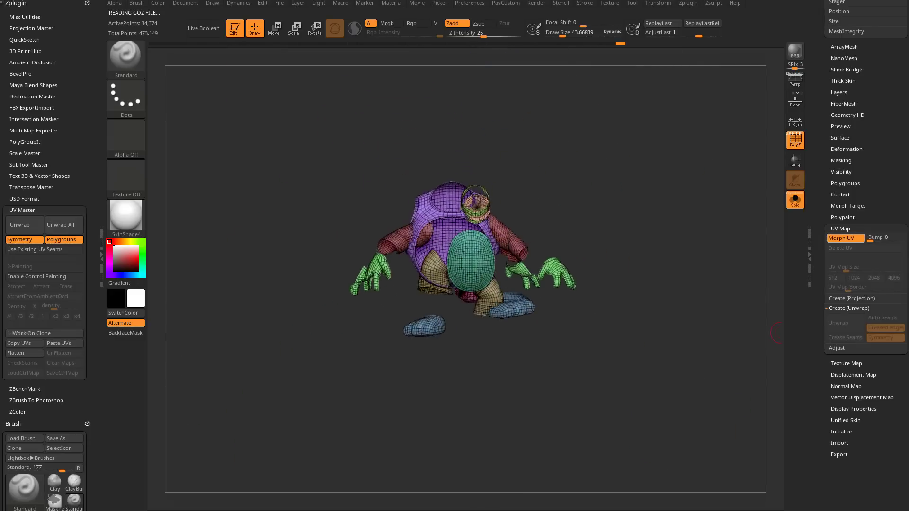
{"action": "left_click", "coordinate": [840, 229]}
Generate a UV check texture via New From UV Map and inspect it on the rotated model.
{"action": "left_click", "coordinate": [846, 241]}
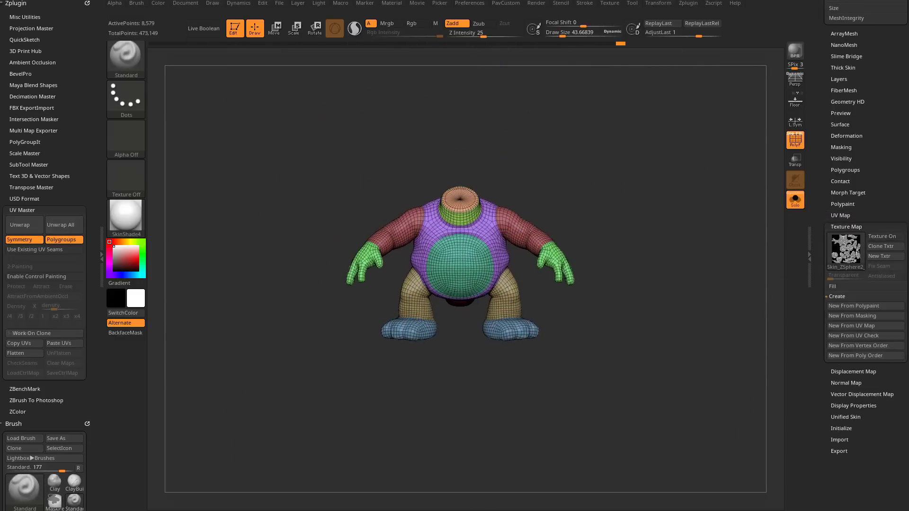
{"action": "scroll", "coordinate": [740, 311], "scroll_direction": "up", "scroll_amount": 3}
{"action": "left_click", "coordinate": [852, 325]}
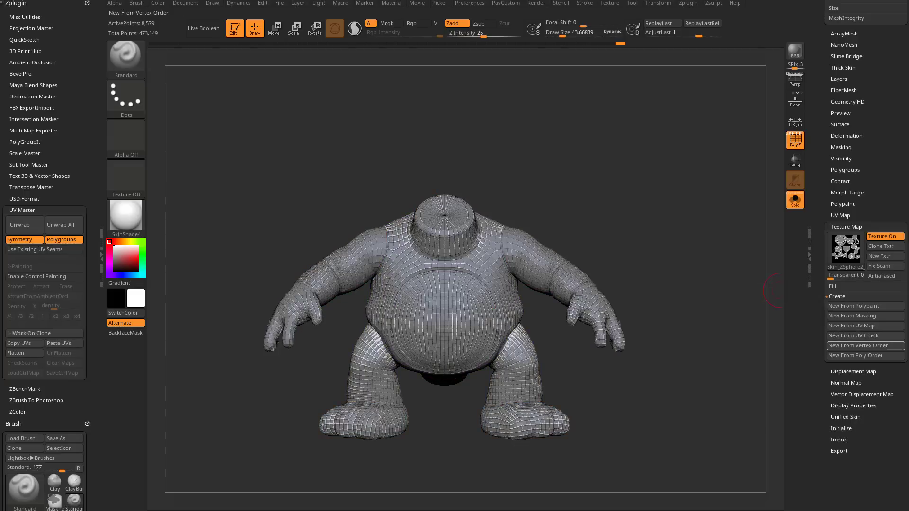
{"action": "left_click", "coordinate": [853, 335]}
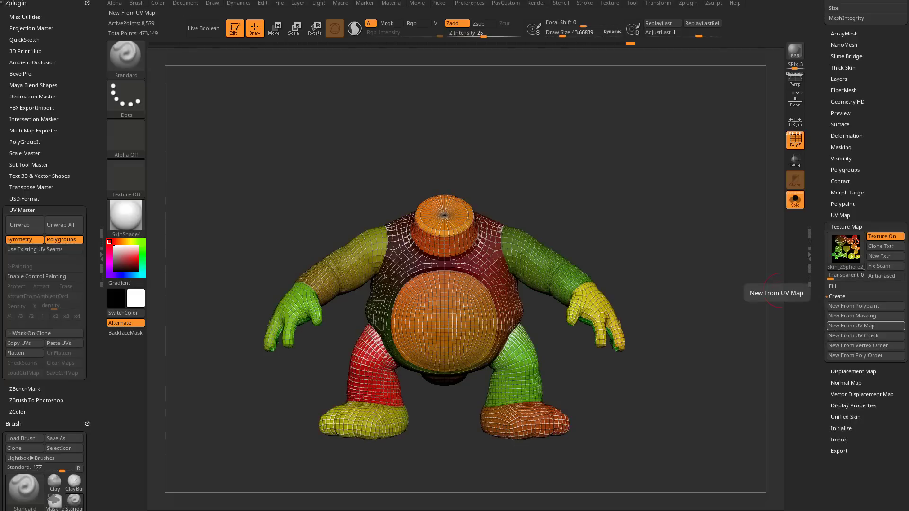
{"action": "mouse_move", "coordinate": [685, 348]}
{"action": "left_mouse_down"}
{"action": "mouse_move", "coordinate": [429, 246]}
{"action": "mouse_move", "coordinate": [455, 241]}
{"action": "left_mouse_up"}
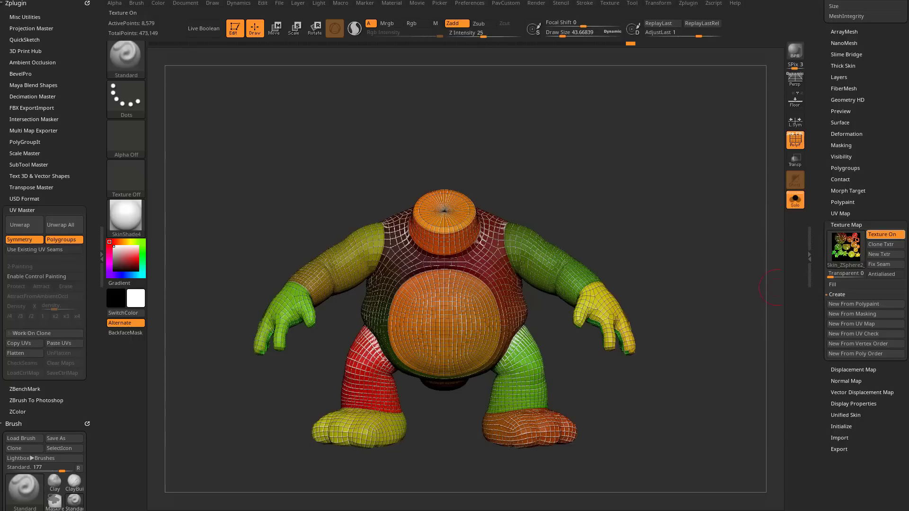
Turn Texture On off and collapse the Texture Map subpalette.
{"action": "left_click", "coordinate": [883, 236]}
{"action": "left_click", "coordinate": [846, 227]}
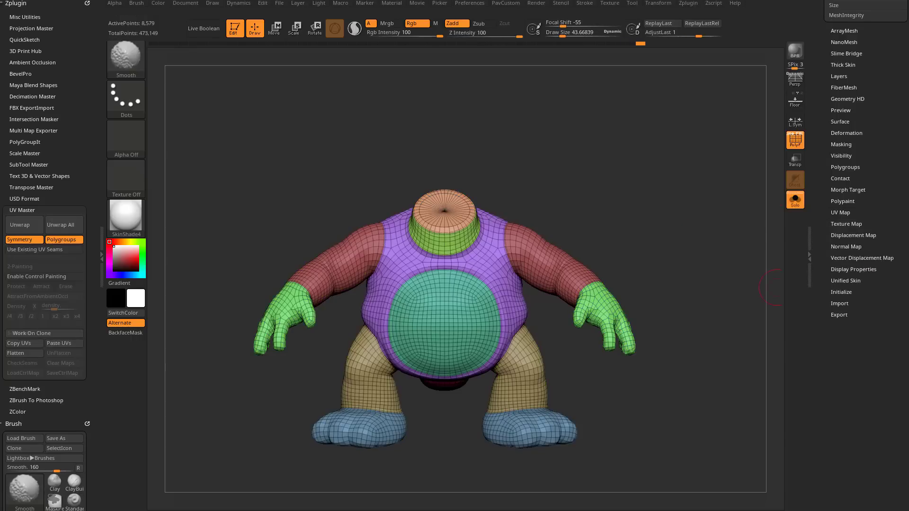
Apply Crease PG to crease the polygroup borders and orbit the model to inspect the result.
{"action": "left_click", "coordinate": [840, 213]}
{"action": "left_click_drag", "start_coordinate": [774, 270], "coordinate": [757, 231], "text": "alt"}
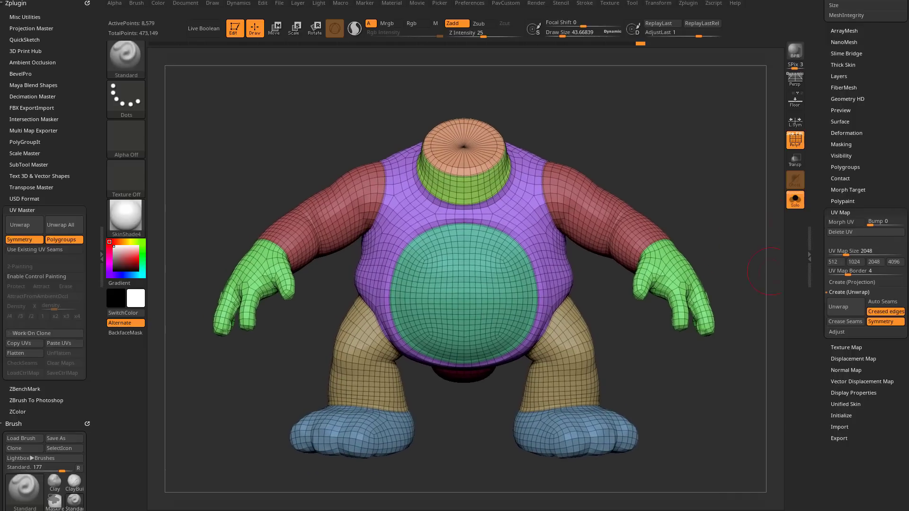
{"action": "scroll", "coordinate": [810, 256], "scroll_direction": "up", "scroll_amount": 5}
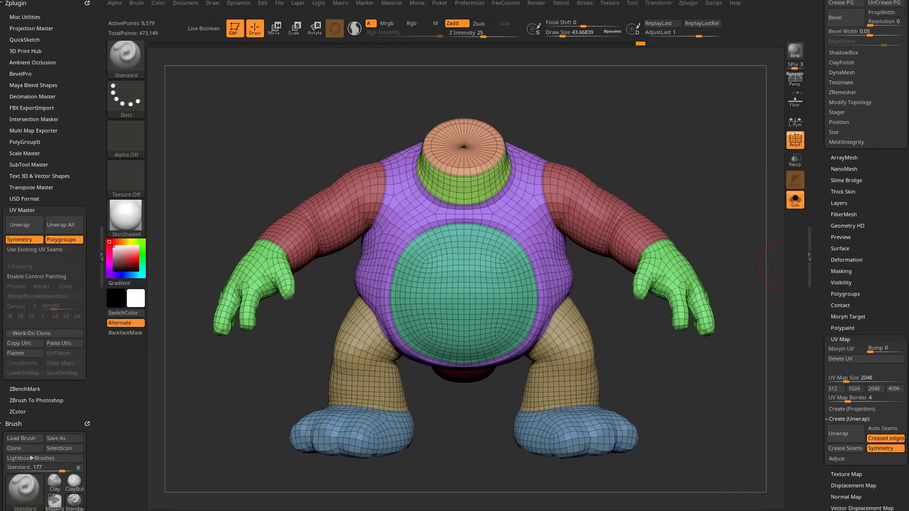
{"action": "scroll", "coordinate": [810, 256], "scroll_direction": "up", "scroll_amount": 2}
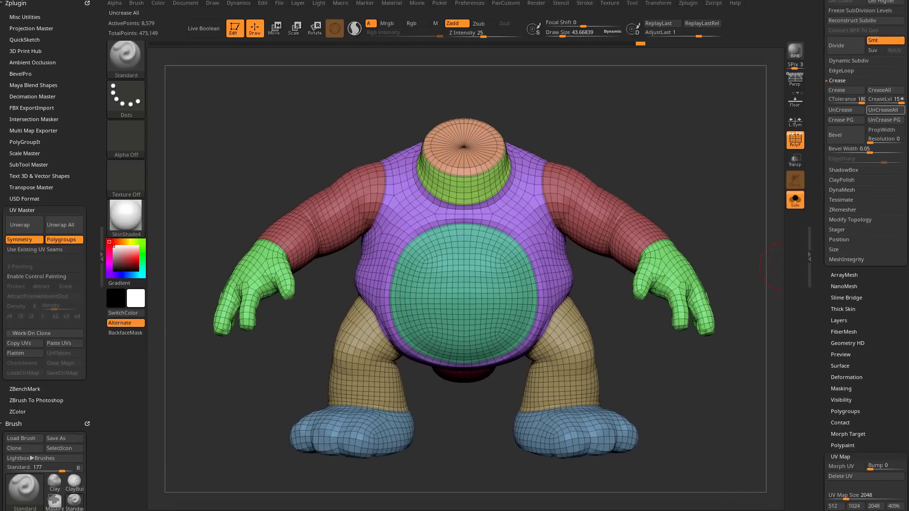
{"action": "left_click_drag", "start_coordinate": [775, 266], "coordinate": [739, 271]}
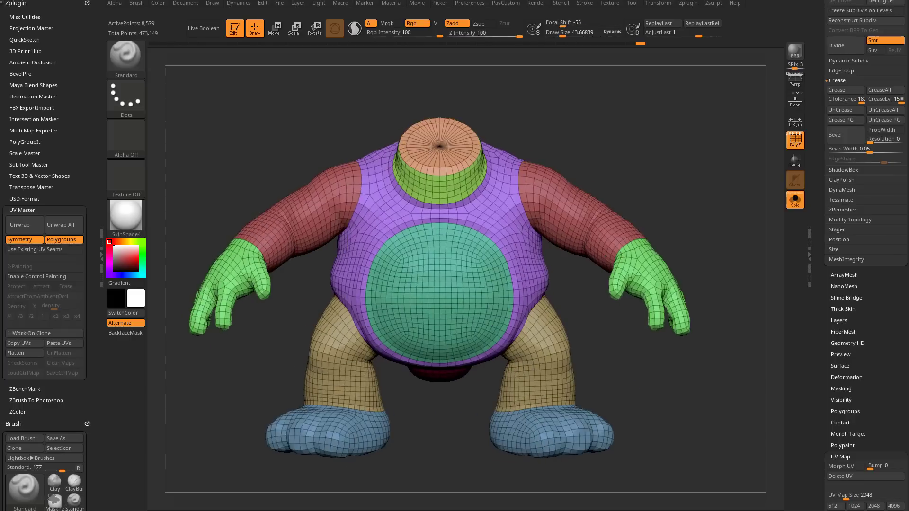
{"action": "scroll", "coordinate": [810, 255], "scroll_direction": "down", "scroll_amount": 5}
{"action": "scroll", "coordinate": [810, 256], "scroll_direction": "down", "scroll_amount": 4}
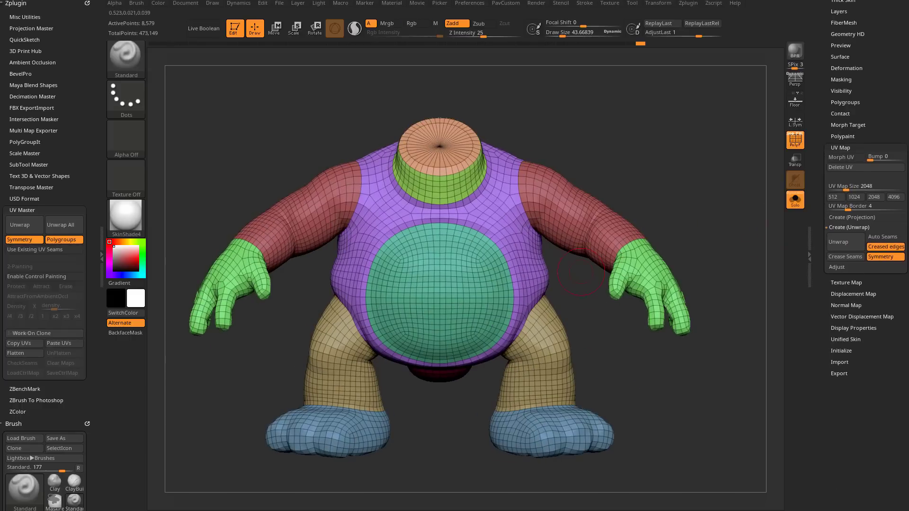
{"action": "left_click", "coordinate": [845, 257]}
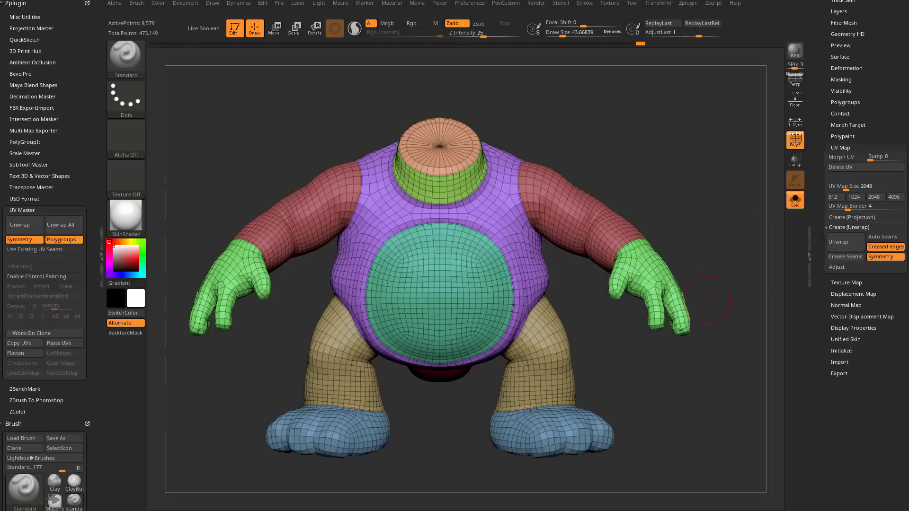
{"action": "left_click_drag", "start_coordinate": [666, 250], "coordinate": [680, 264], "text": "alt"}
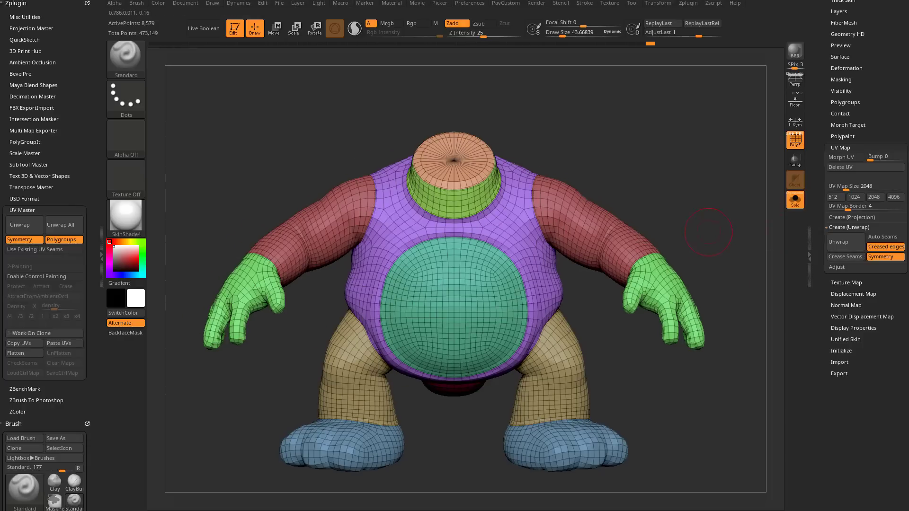
{"action": "left_click_drag", "start_coordinate": [708, 231], "coordinate": [660, 211]}
{"action": "left_click_drag", "start_coordinate": [643, 295], "coordinate": [682, 284], "text": "shift"}
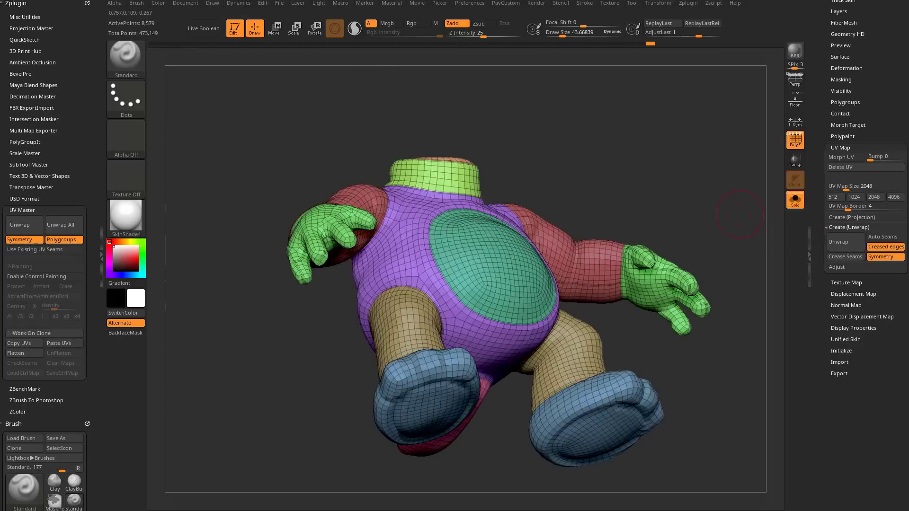